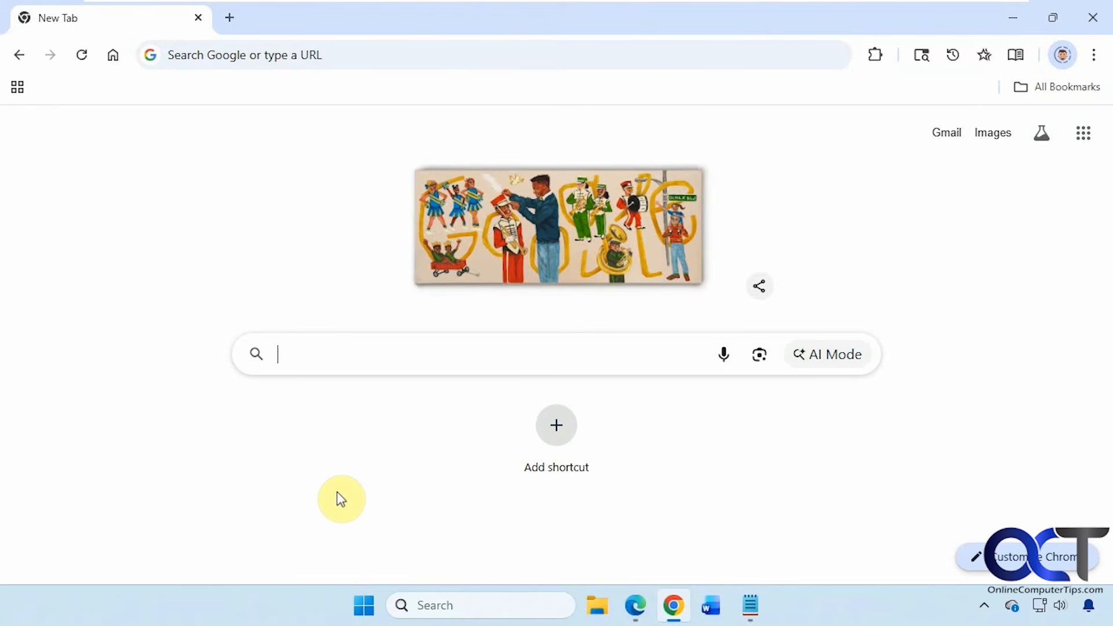
Search Google for "how to install ram"
type("how to ")
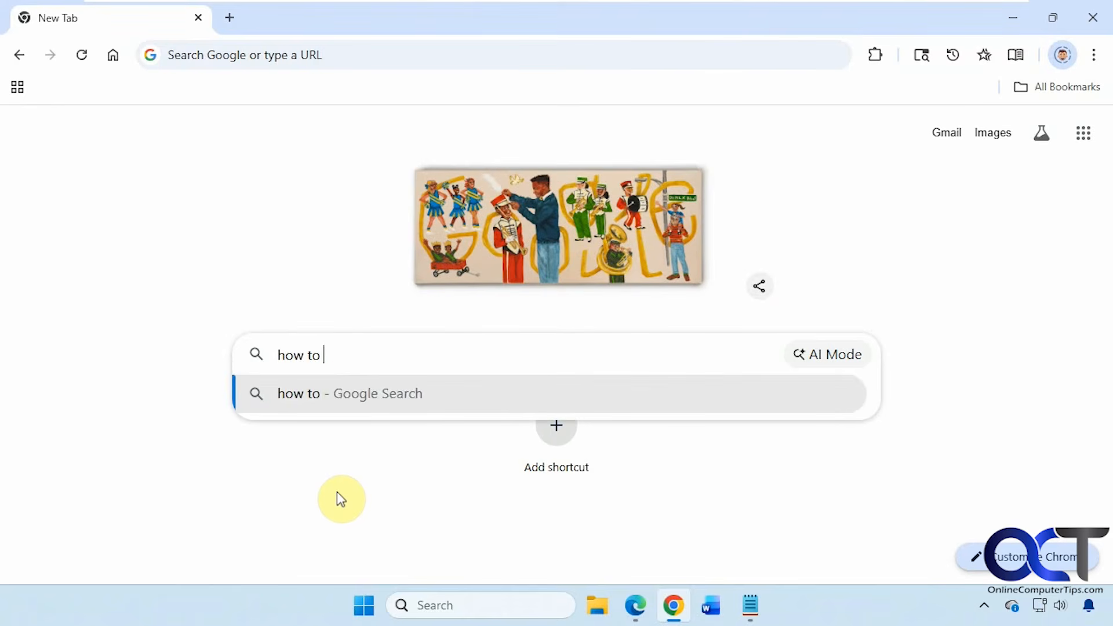
type("install ram")
key("Return")
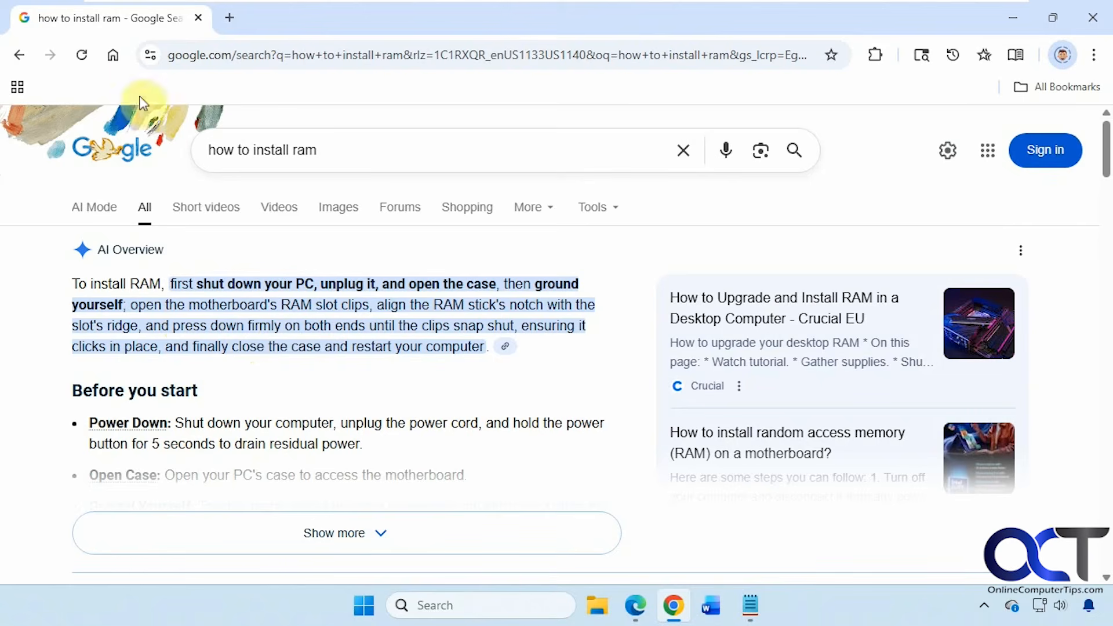
Return the browser to its home page, switch to Notepad and copy the query "Best Dell gaming computer" with its quotation marks
left_click(113, 55)
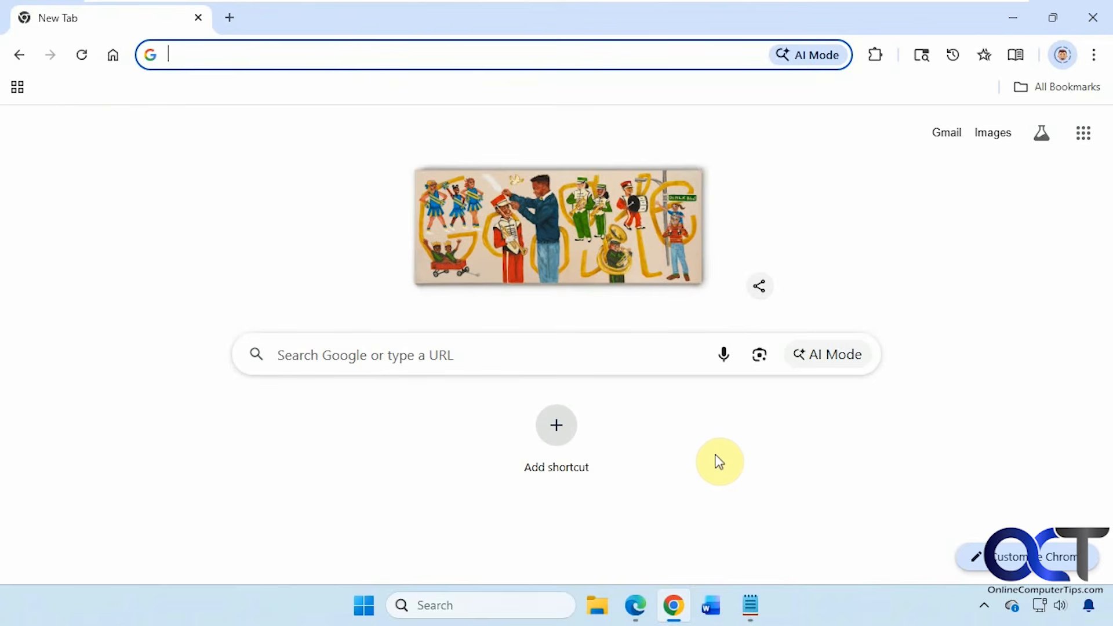
left_click(751, 605)
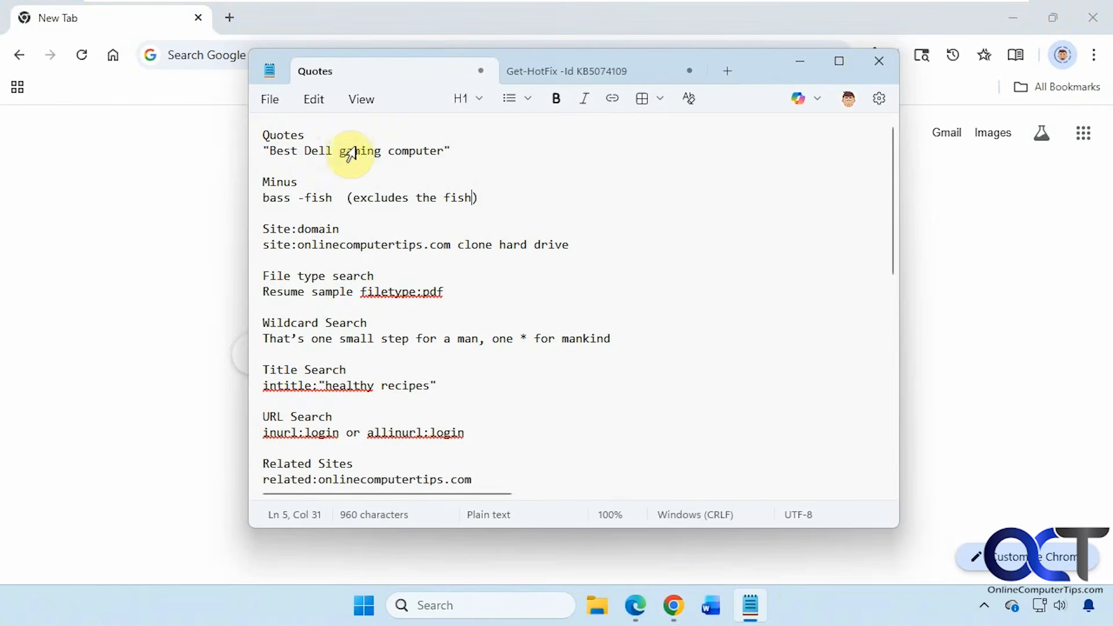
left_click_drag(458, 152, 271, 150)
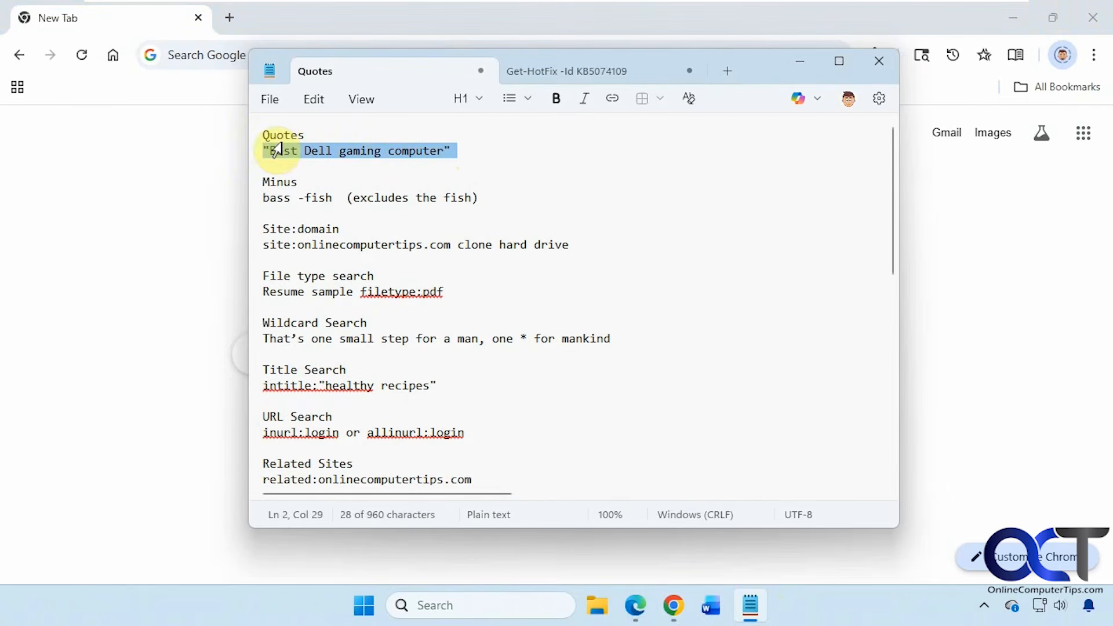
key("ctrl+c")
Switch back to Chrome and run a Google search for the exact phrase "Best Dell gaming computer", including the quotation marks
left_click(236, 206)
left_click(326, 353)
key("ctrl+v")
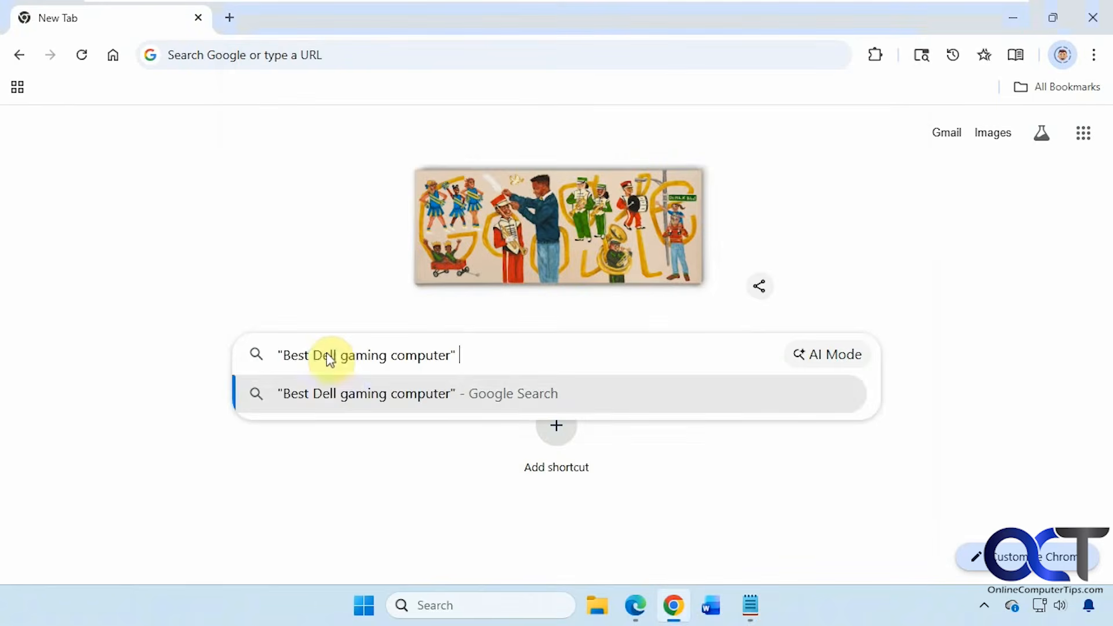
key("Return")
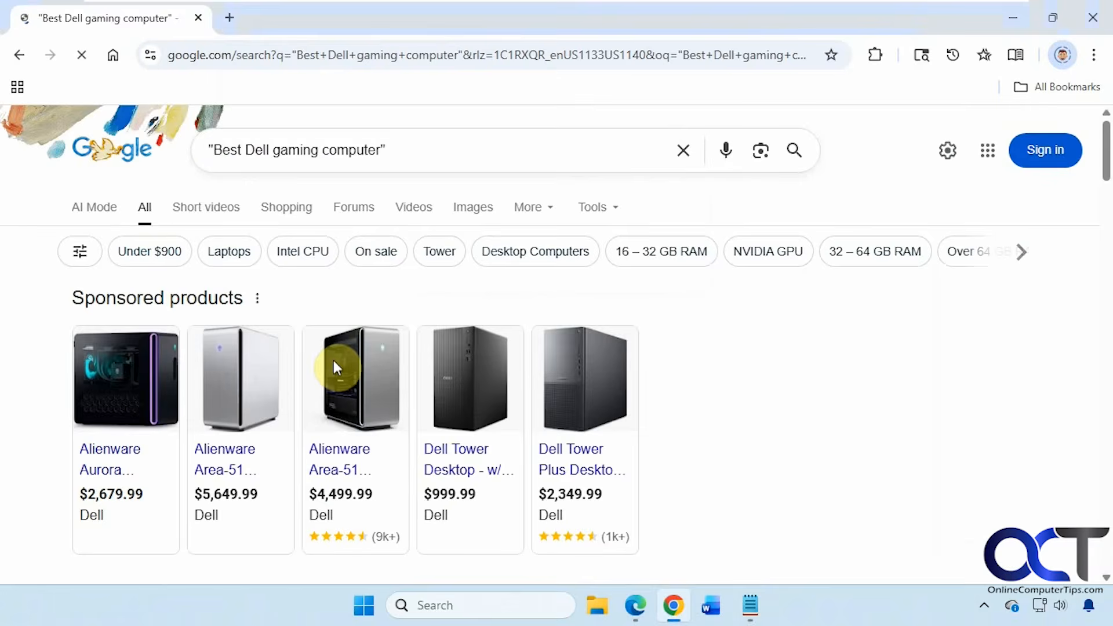
Look through the search results for entries that contain the exact phrase "best Dell gaming computer"
scroll(305, 385, "down", 3)
scroll(305, 386, "down", 2)
scroll(372, 373, "down", 4)
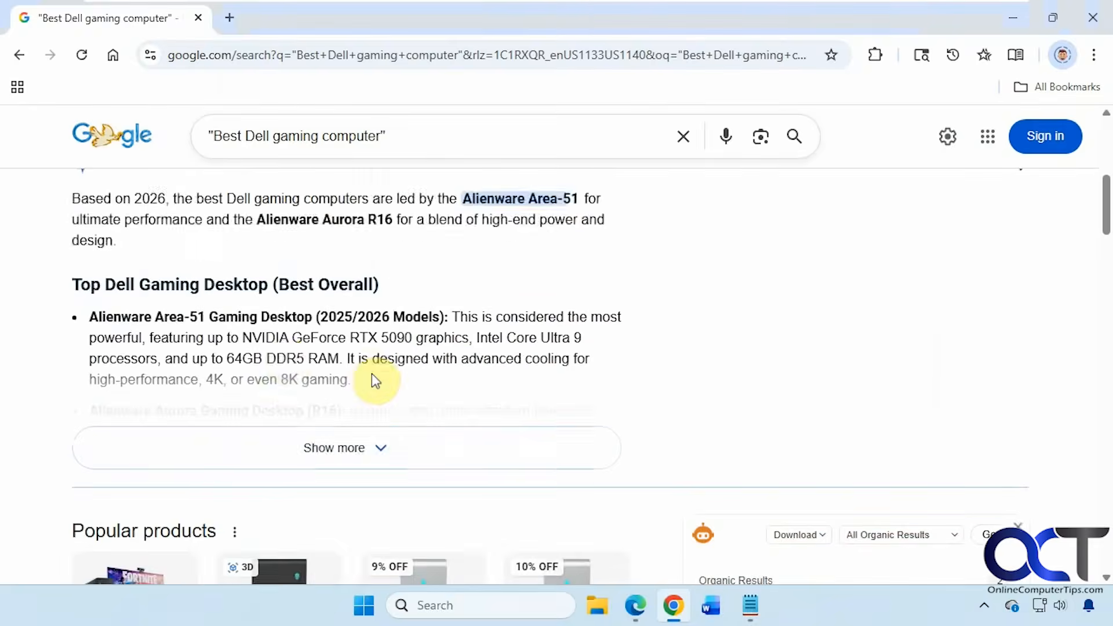
scroll(332, 415, "down", 13)
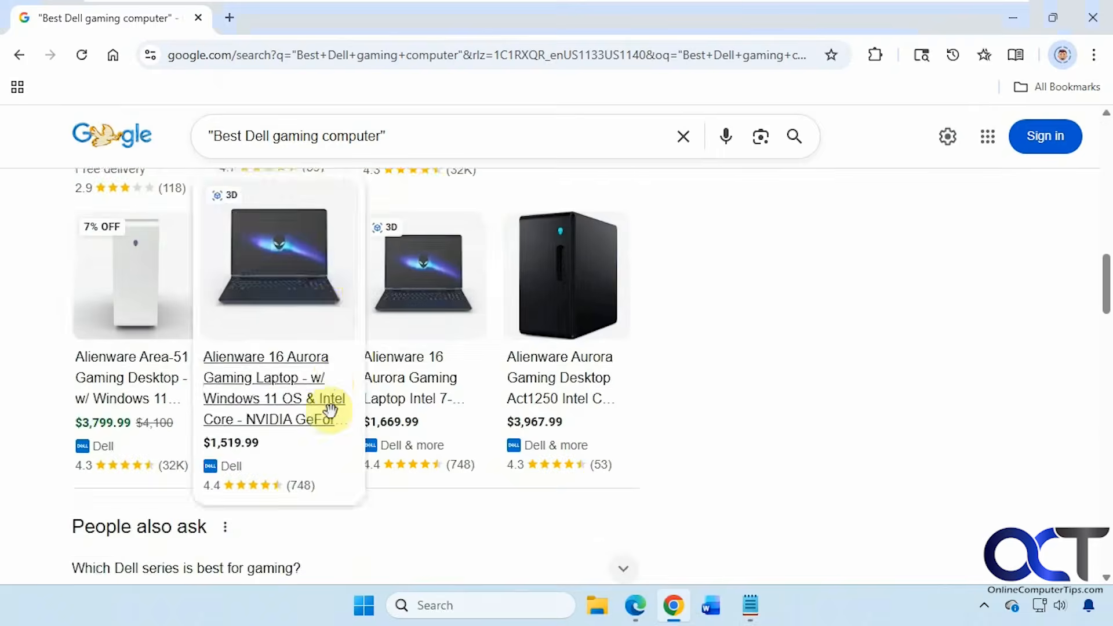
scroll(333, 421, "down", 15)
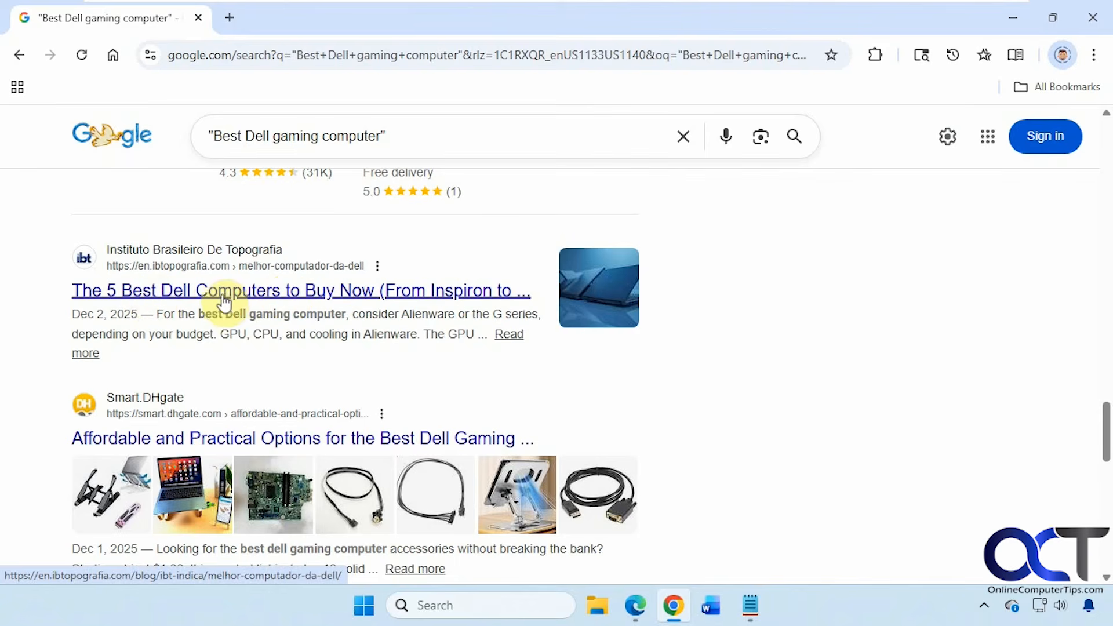
scroll(331, 405, "down", 4)
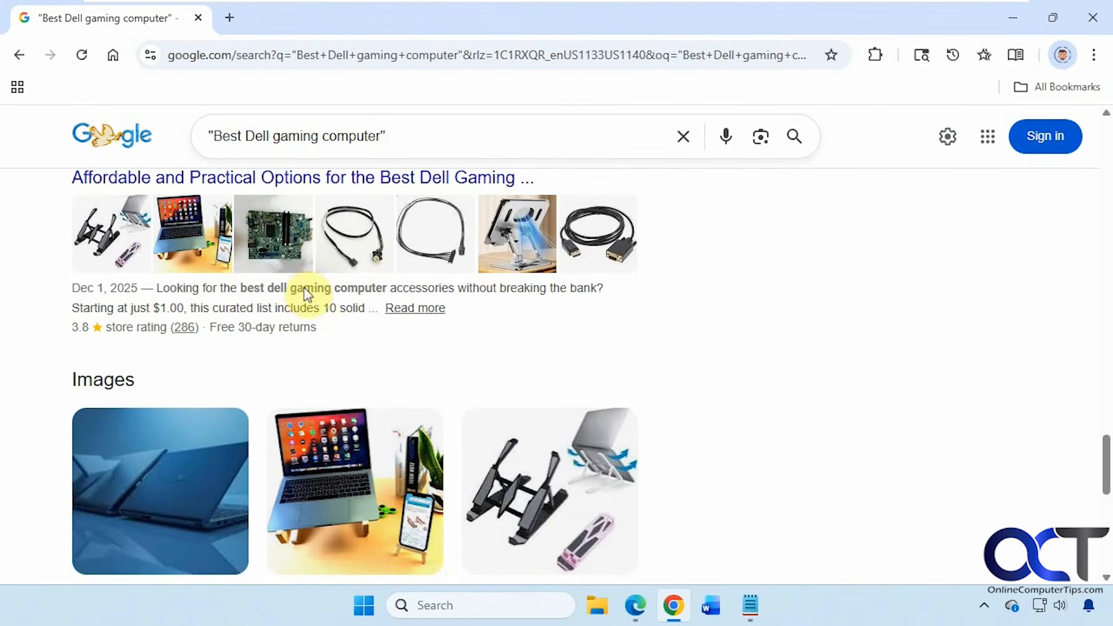
scroll(316, 307, "down", 4)
scroll(354, 359, "up", 8)
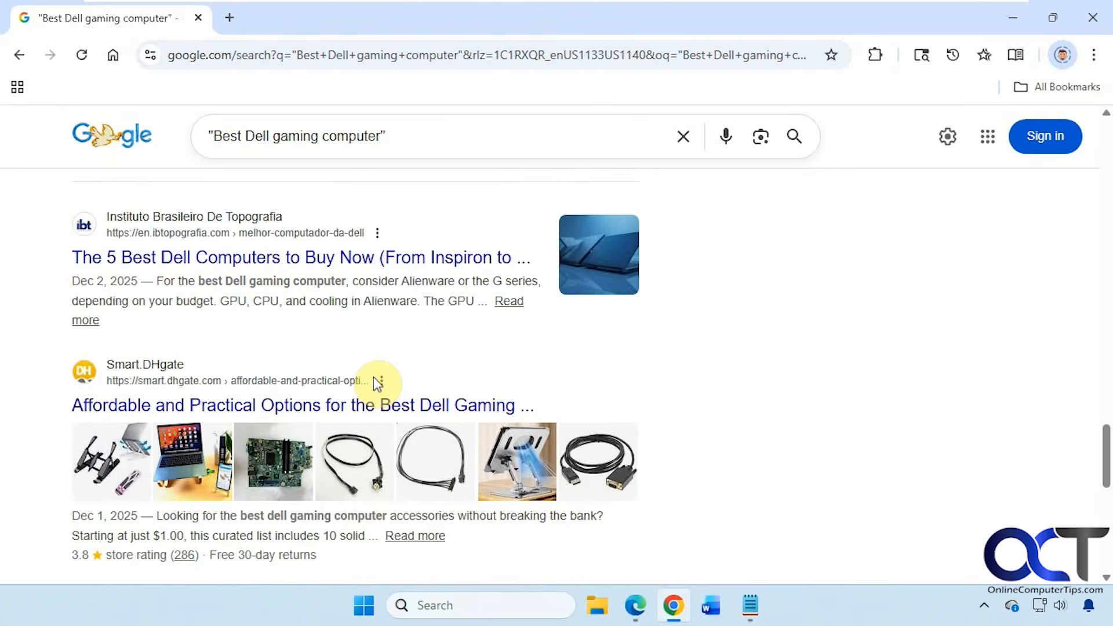
scroll(375, 383, "up", 5)
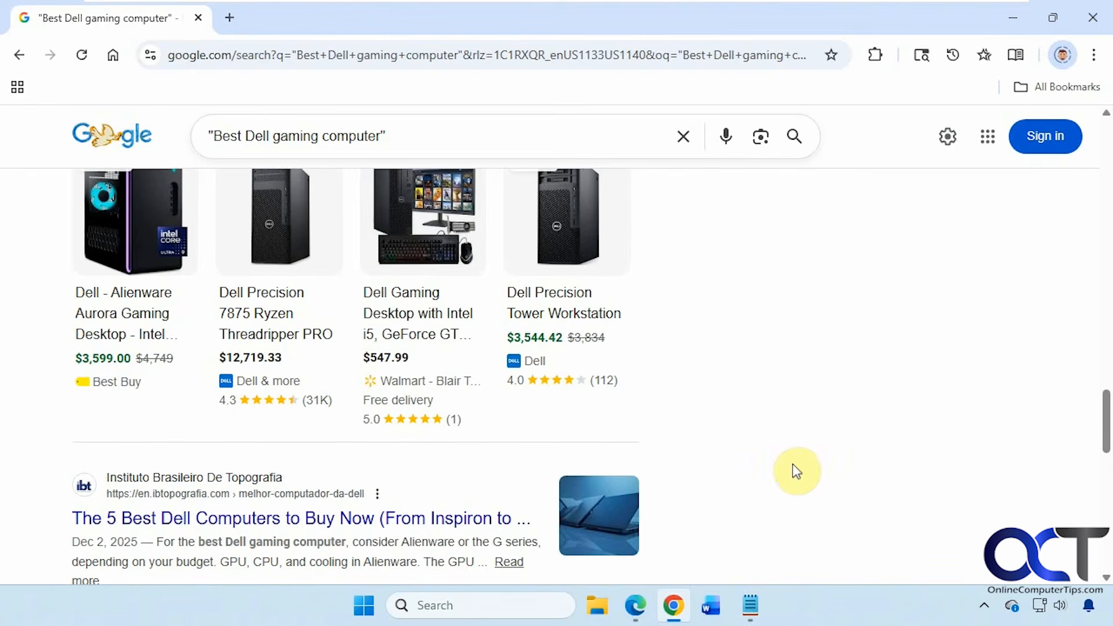
Return the browser to its home page, switch to Notepad and copy the query bass -fish from the Minus example
left_click(112, 55)
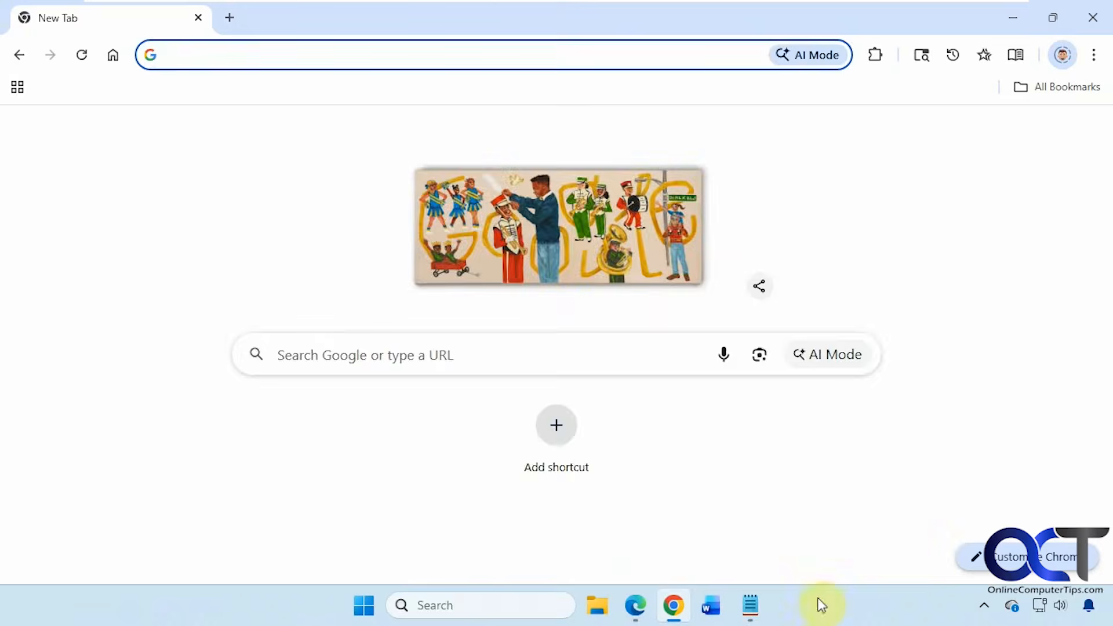
left_click(749, 605)
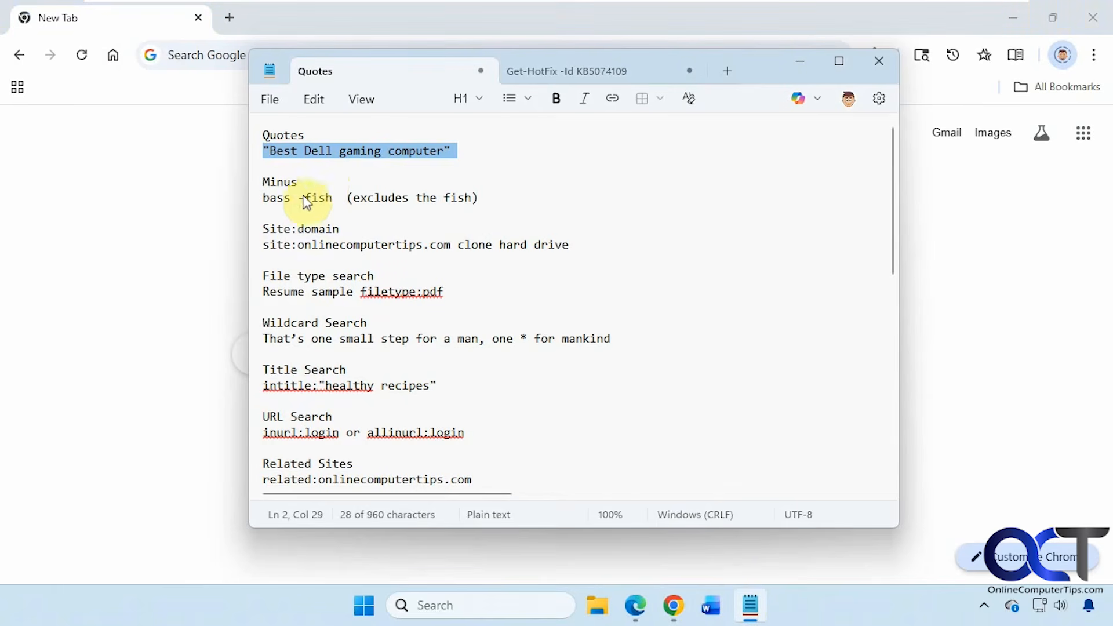
left_click_drag(327, 198, 302, 207)
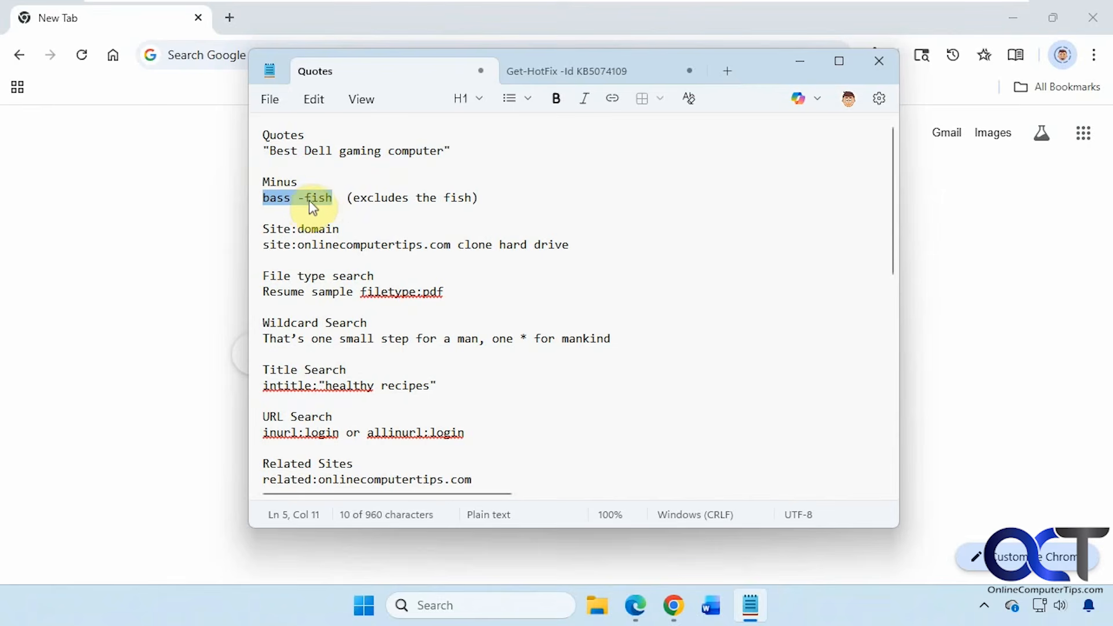
Search Google in Chrome for bass -fish and look through the results for anything related to fish
left_click(196, 232)
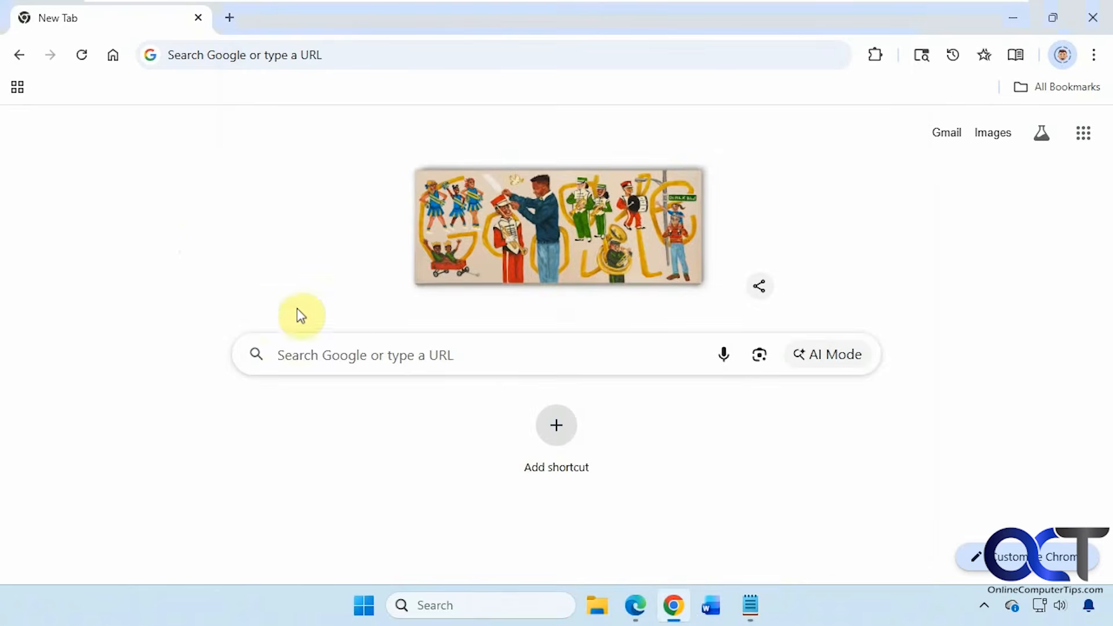
left_click(347, 347)
key("ctrl+v")
key("Return")
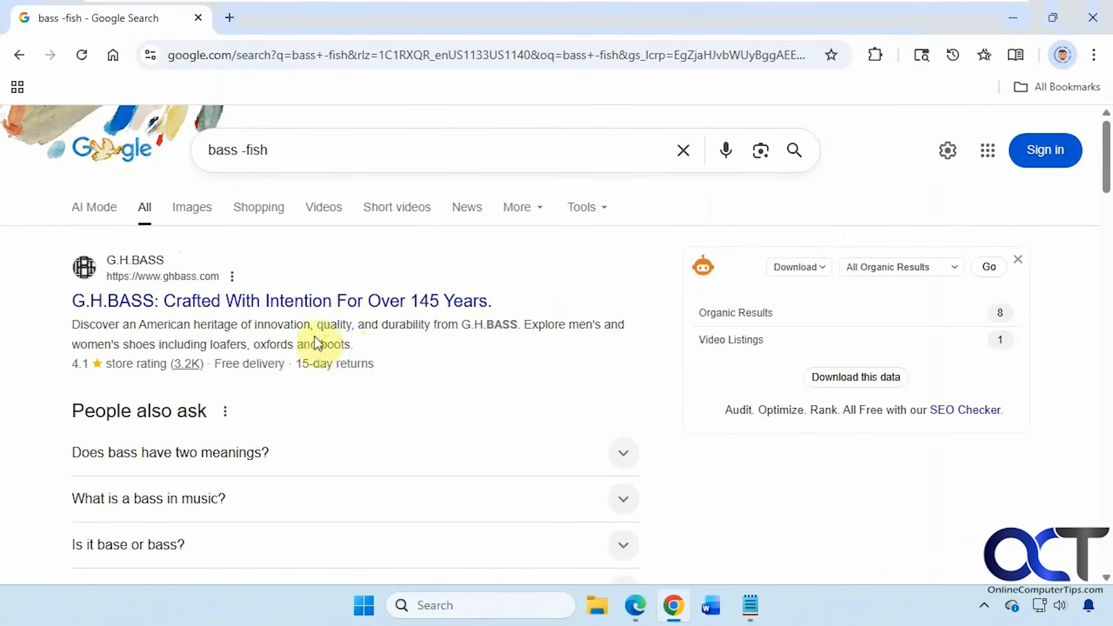
scroll(232, 337, "down", 2)
scroll(232, 337, "down", 10)
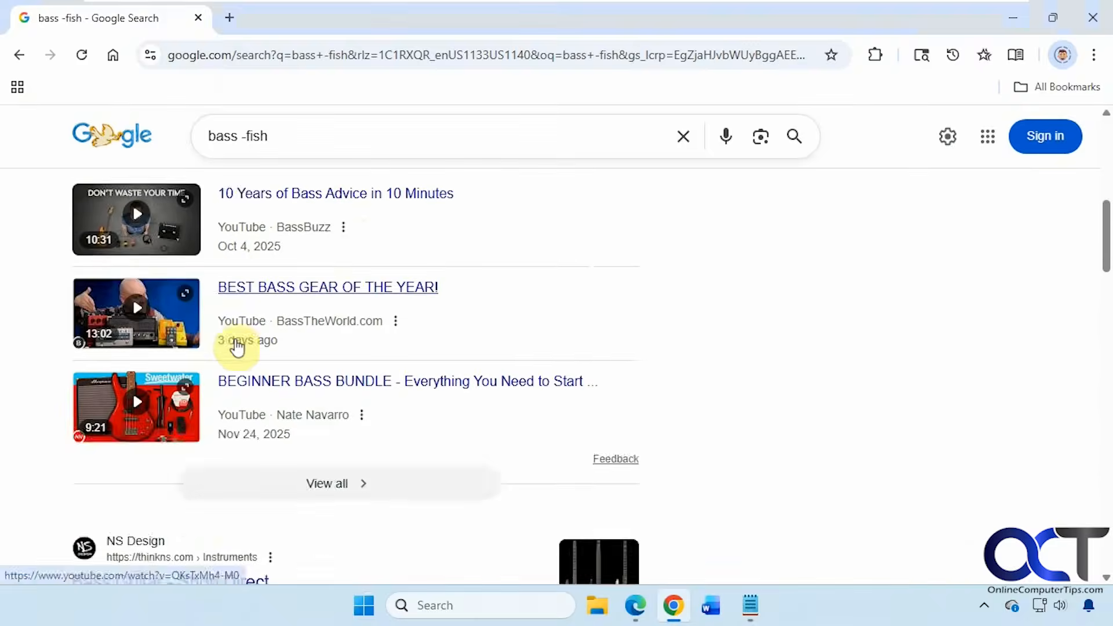
scroll(237, 348, "down", 3)
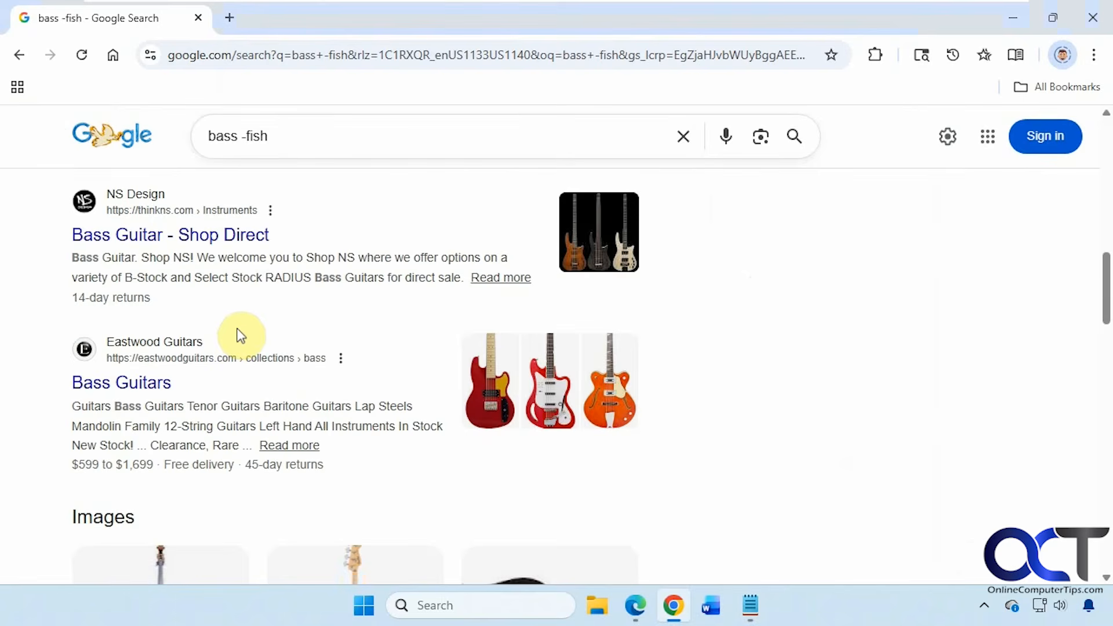
scroll(241, 336, "down", 10)
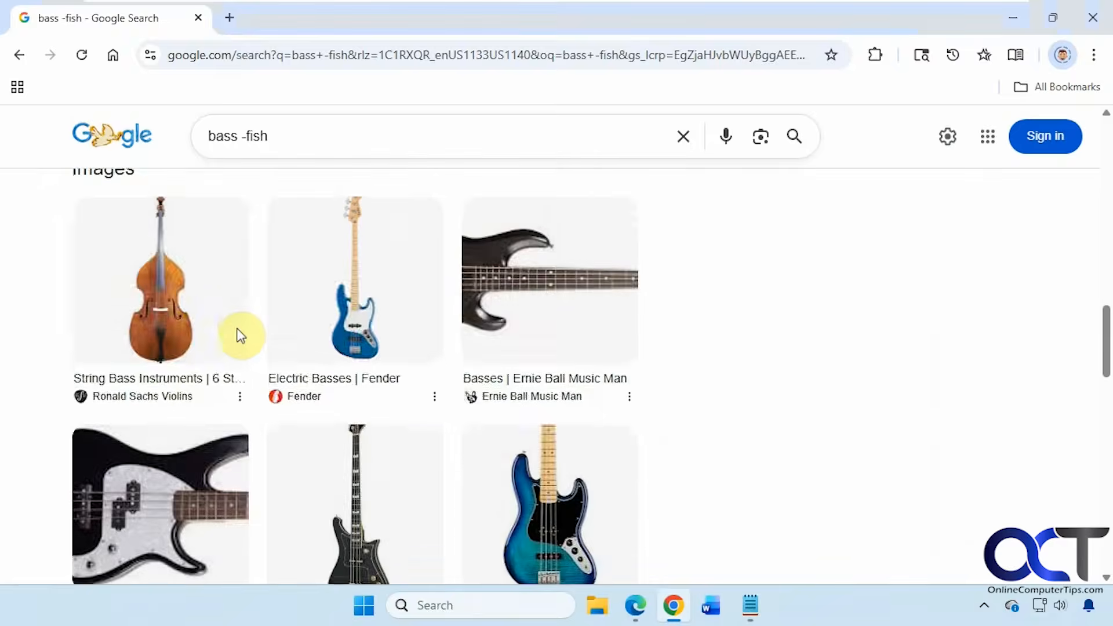
scroll(238, 334, "down", 5)
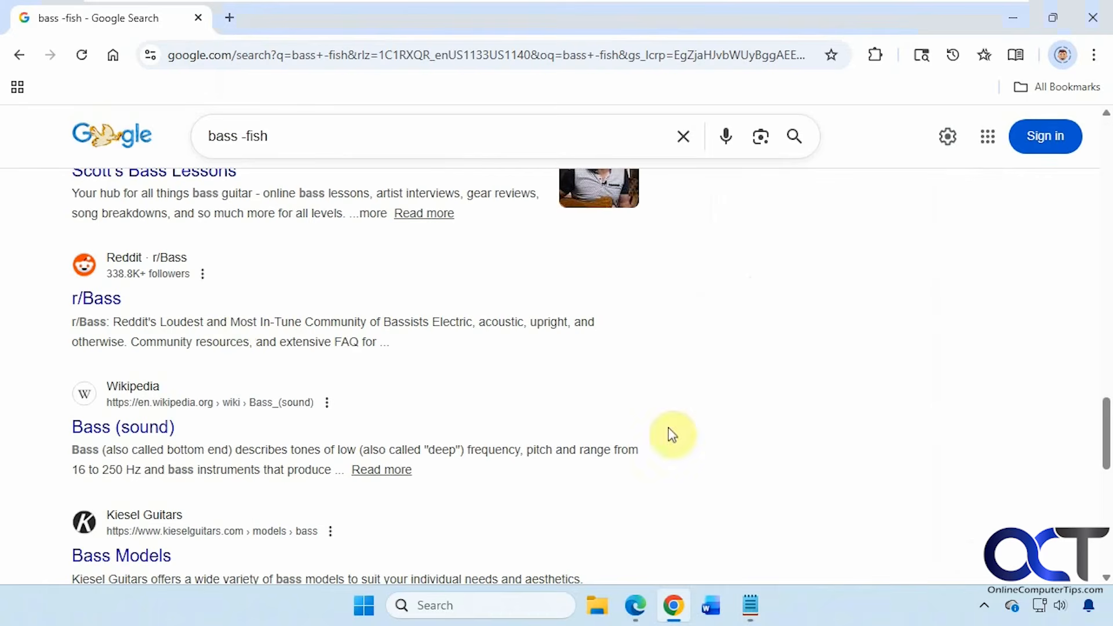
Switch to Notepad and copy the whole query site:onlinecomputertips.com clone hard drive from the Site:domain example
left_click(750, 605)
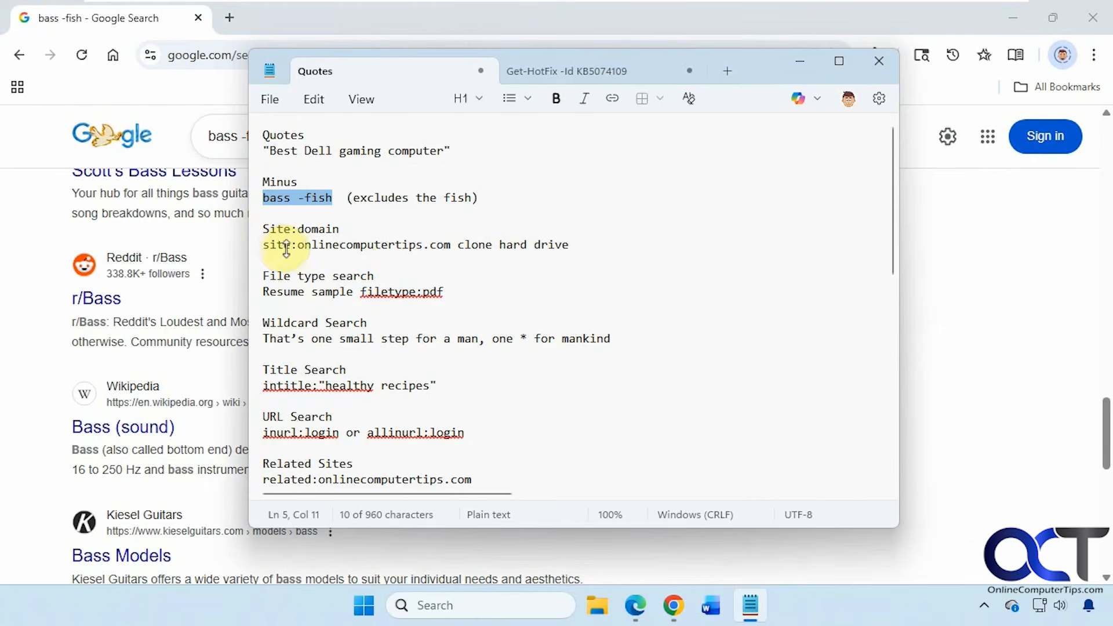
left_click_drag(569, 245, 297, 244)
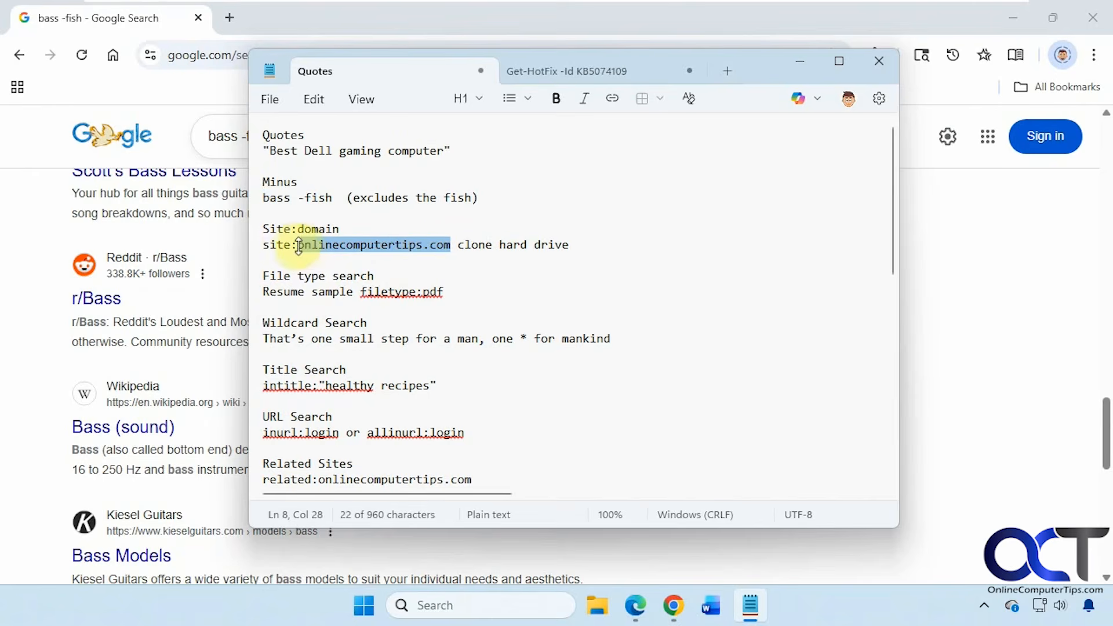
left_click(407, 255)
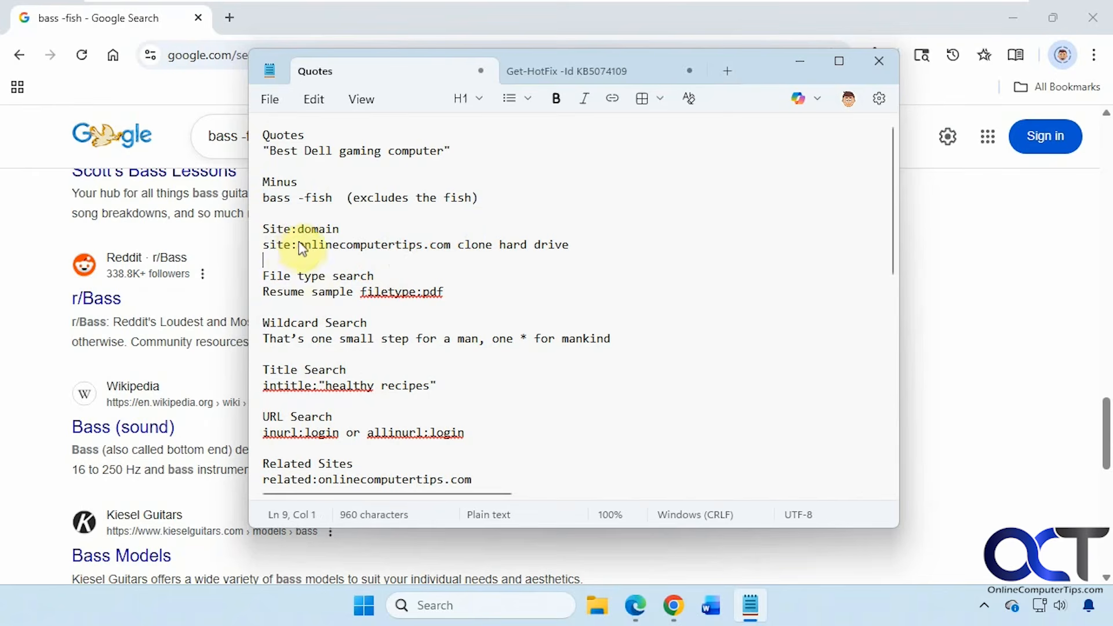
left_click_drag(296, 242, 442, 244)
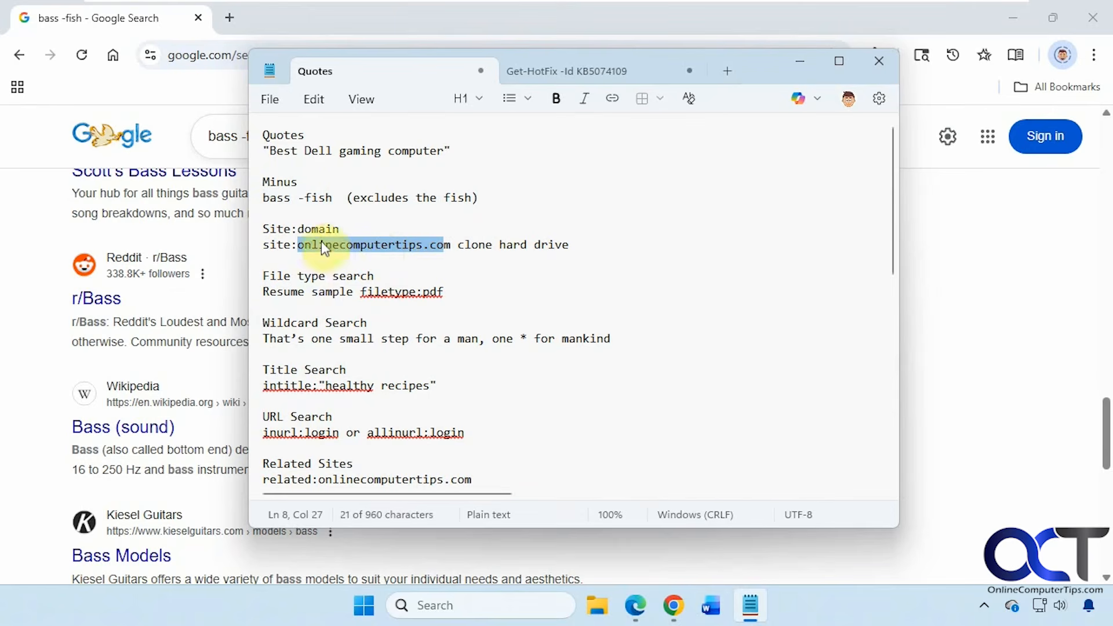
left_click(573, 244)
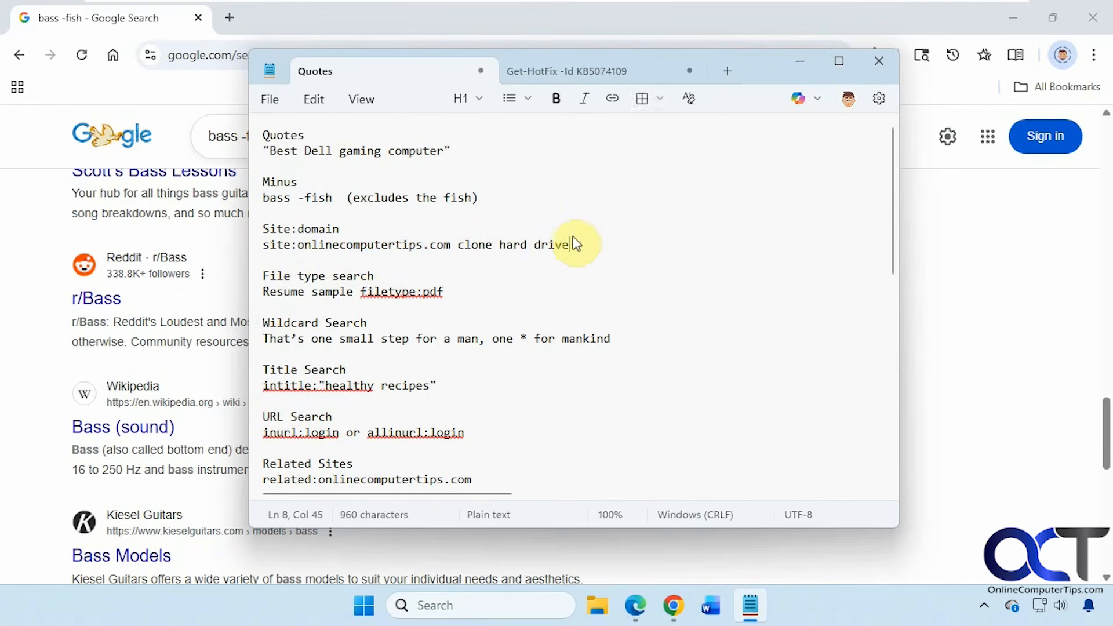
left_click_drag(572, 244, 259, 247)
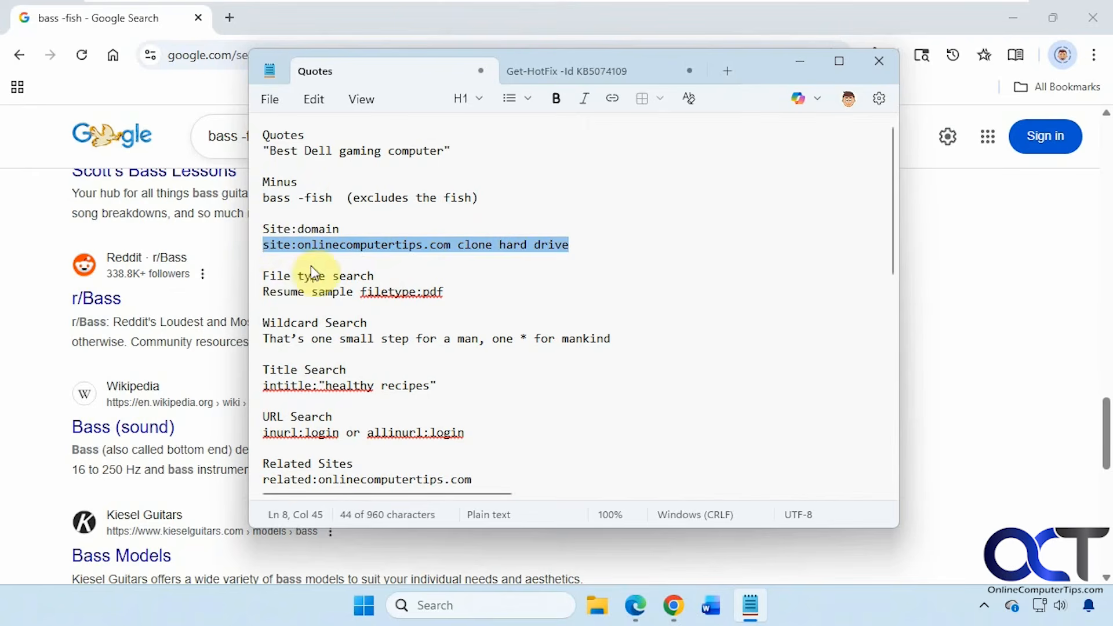
Search from Google's home page in Chrome for site:onlinecomputertips.com clone hard drive and review which site the results come from
left_click(114, 131)
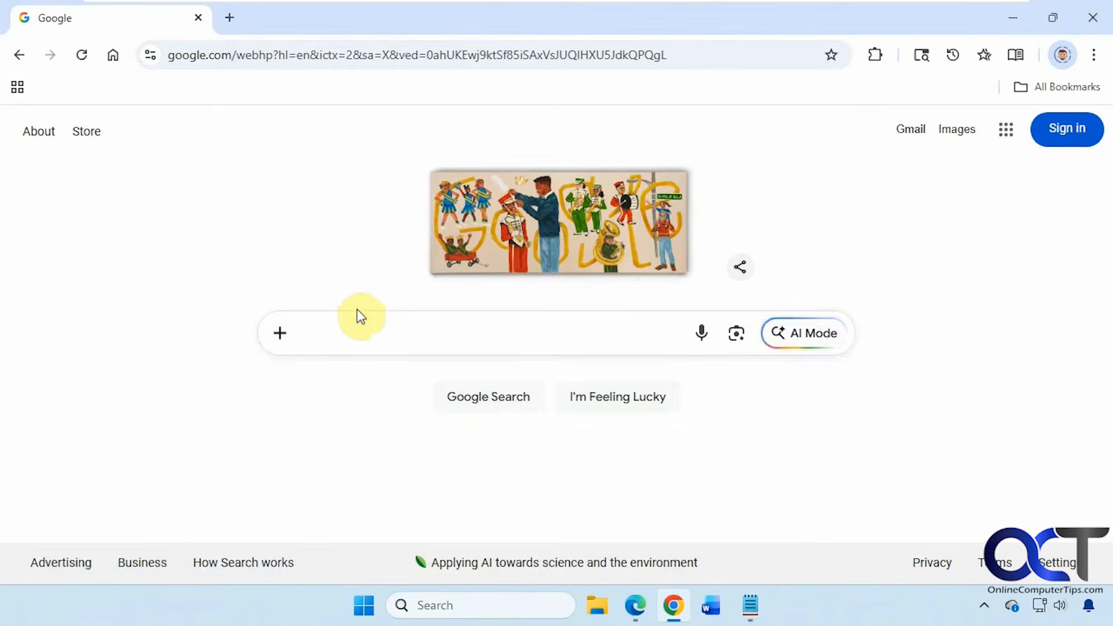
left_click(360, 322)
type("site:onlinecomputertips.com clone hard drive")
key("Return")
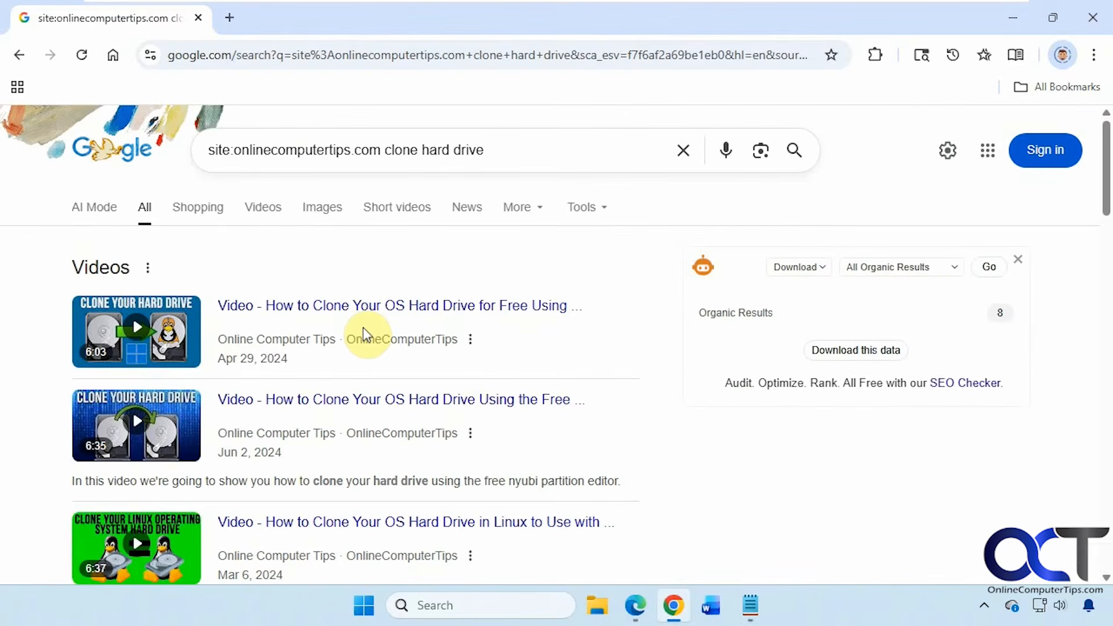
scroll(363, 326, "down", 8)
scroll(361, 335, "down", 1)
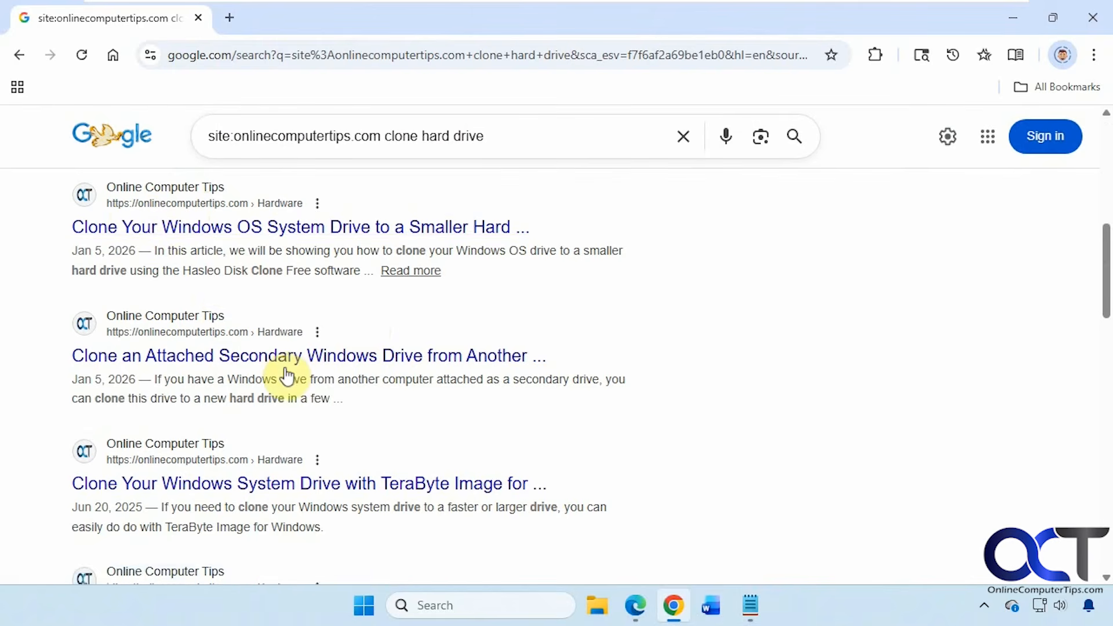
scroll(286, 378, "down", 6)
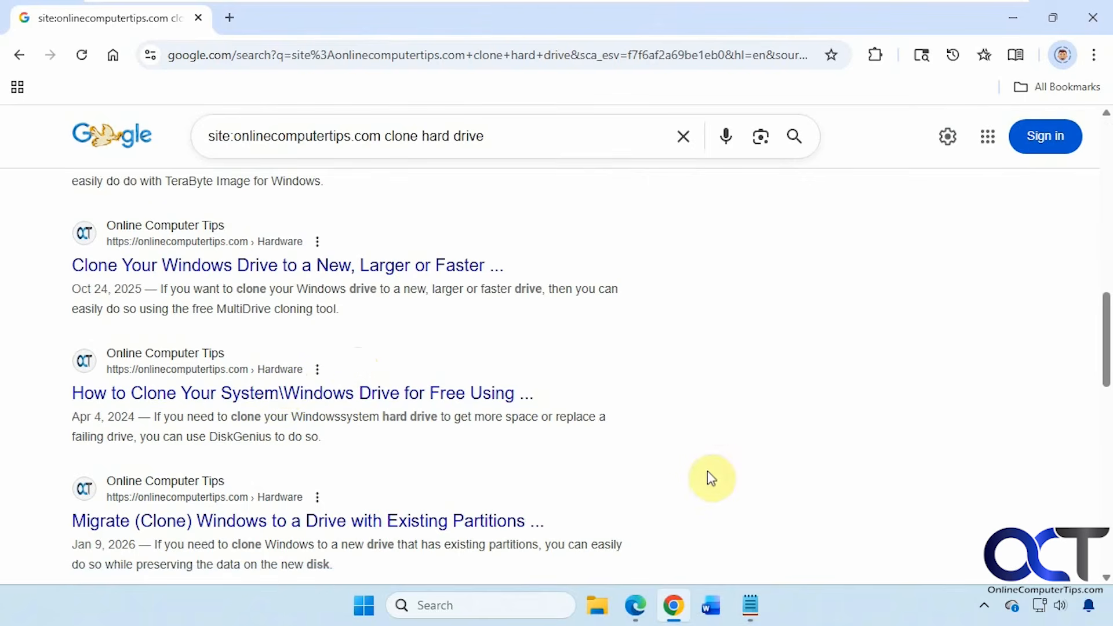
Switch to Notepad and copy the whole query Resume sample filetype:pdf from the File type search example
left_click(750, 605)
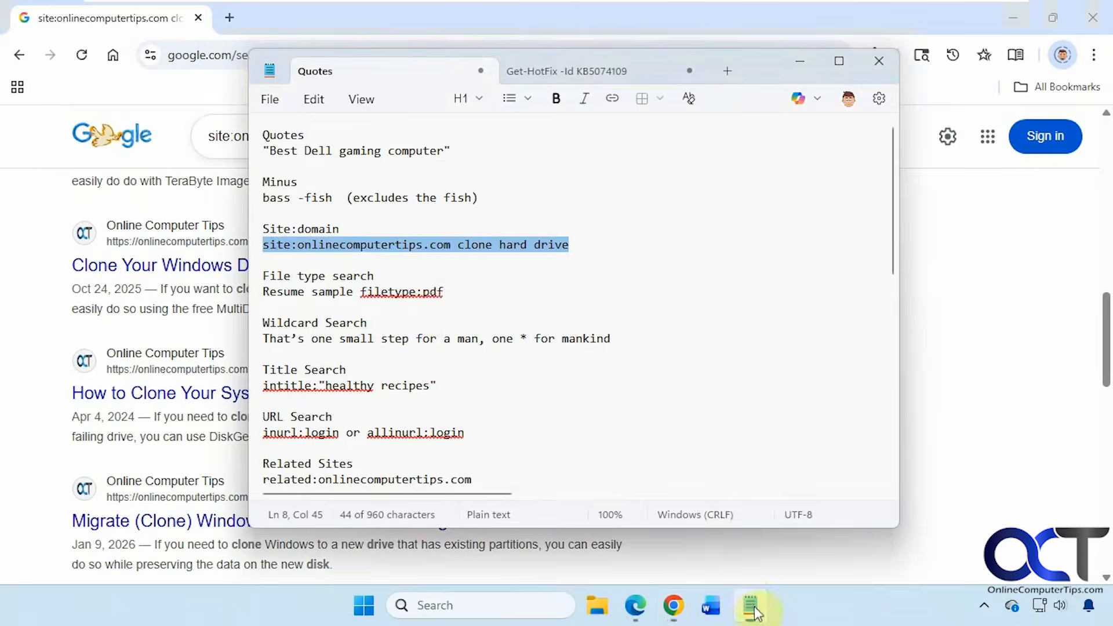
left_click(441, 291)
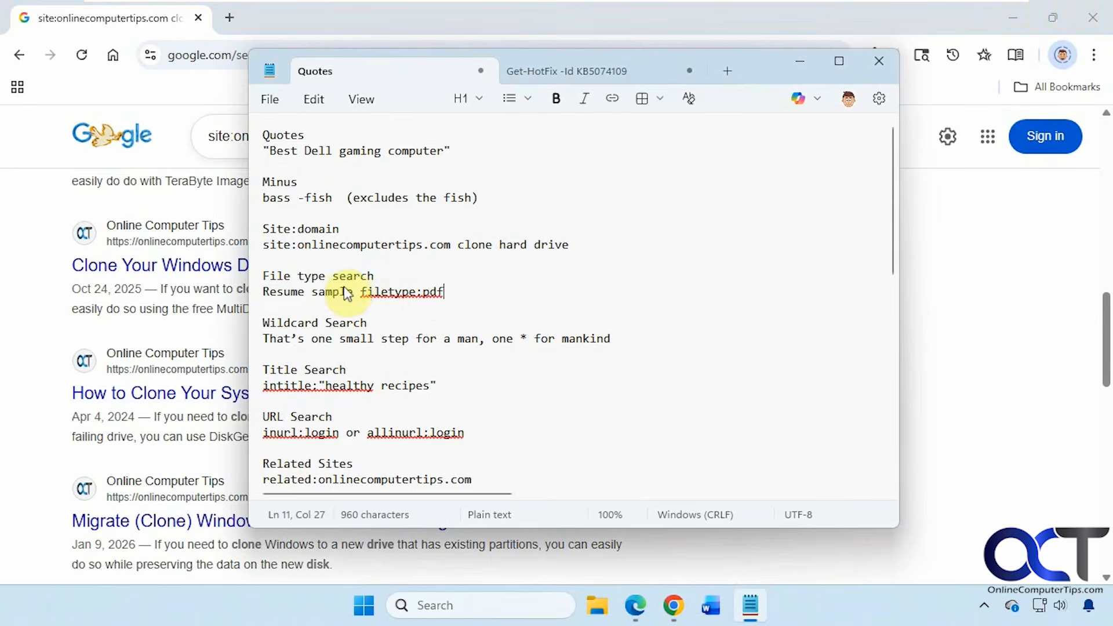
left_click_drag(353, 292, 271, 292)
left_click(370, 292)
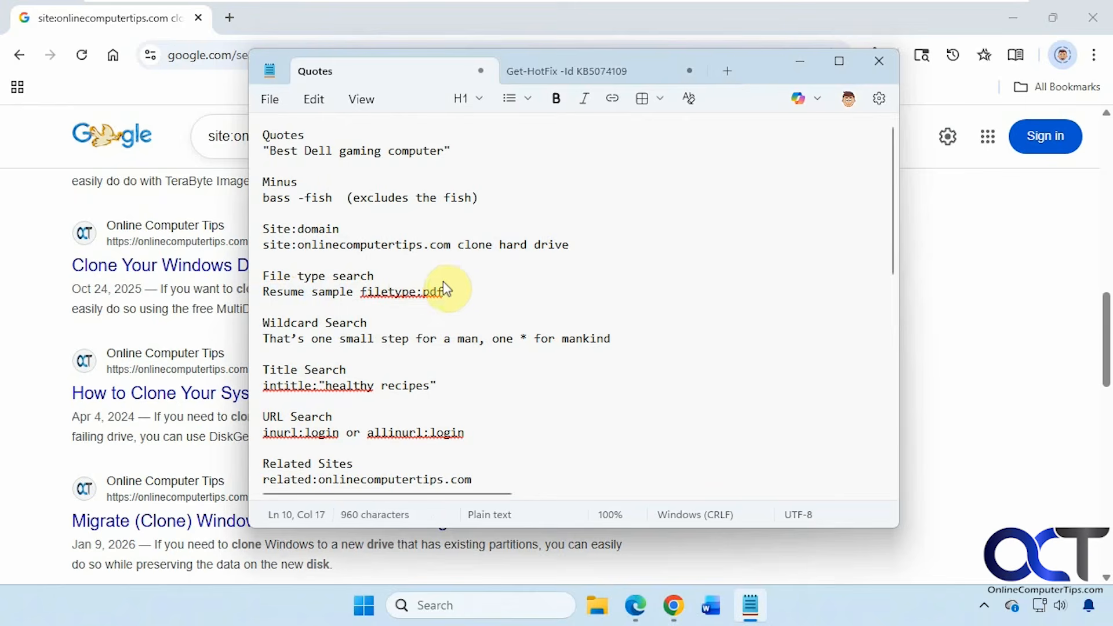
left_click_drag(444, 291, 265, 291)
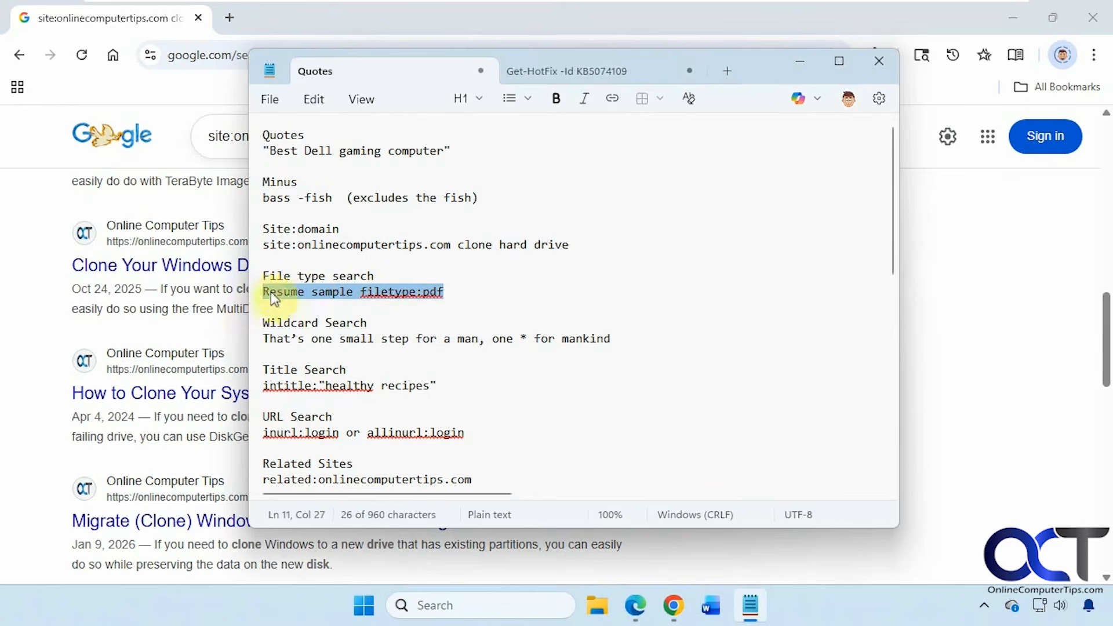
Search from Google's home page in Chrome for Resume sample filetype:pdf and open the Harvard University Resume Sample PDF
left_click(153, 135)
type("Resume sample filetype:pdf")
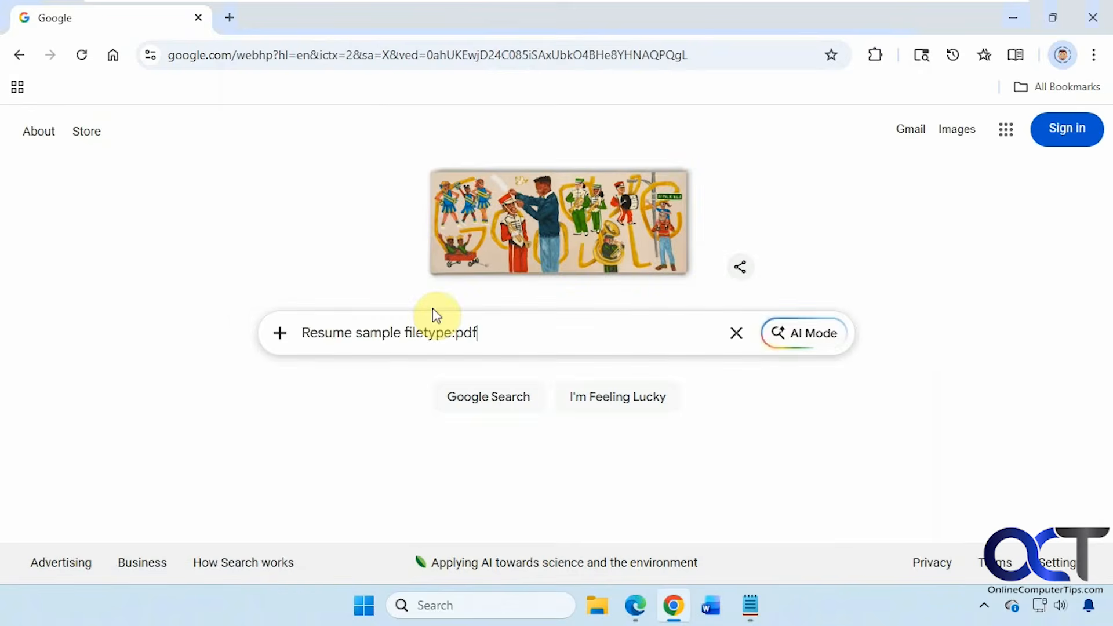
key("Return")
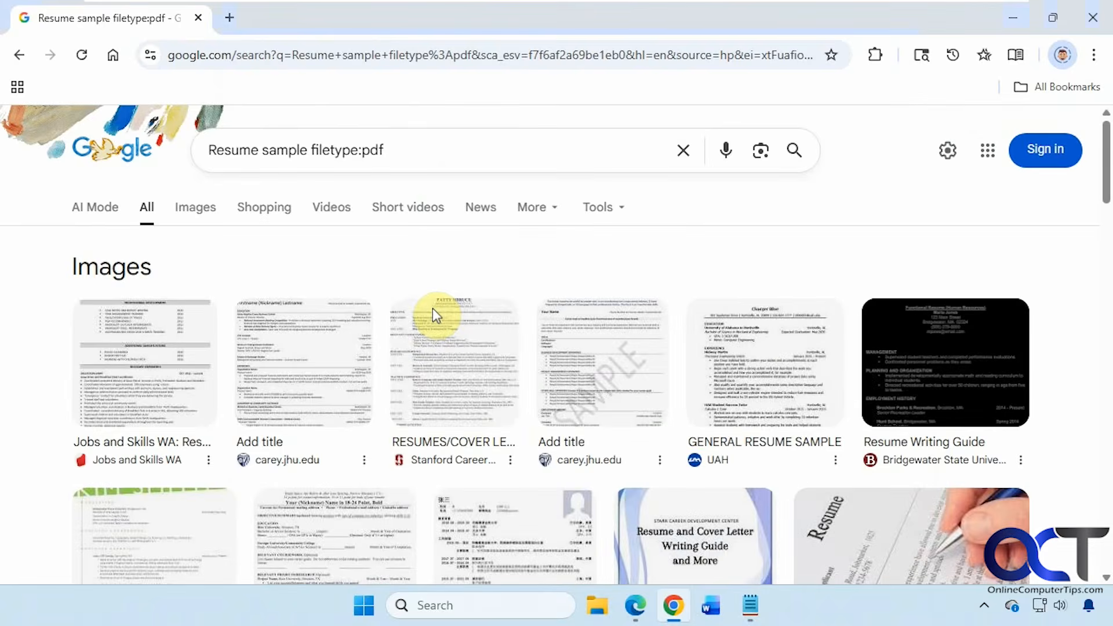
scroll(433, 308, "down", 9)
scroll(403, 365, "down", 5)
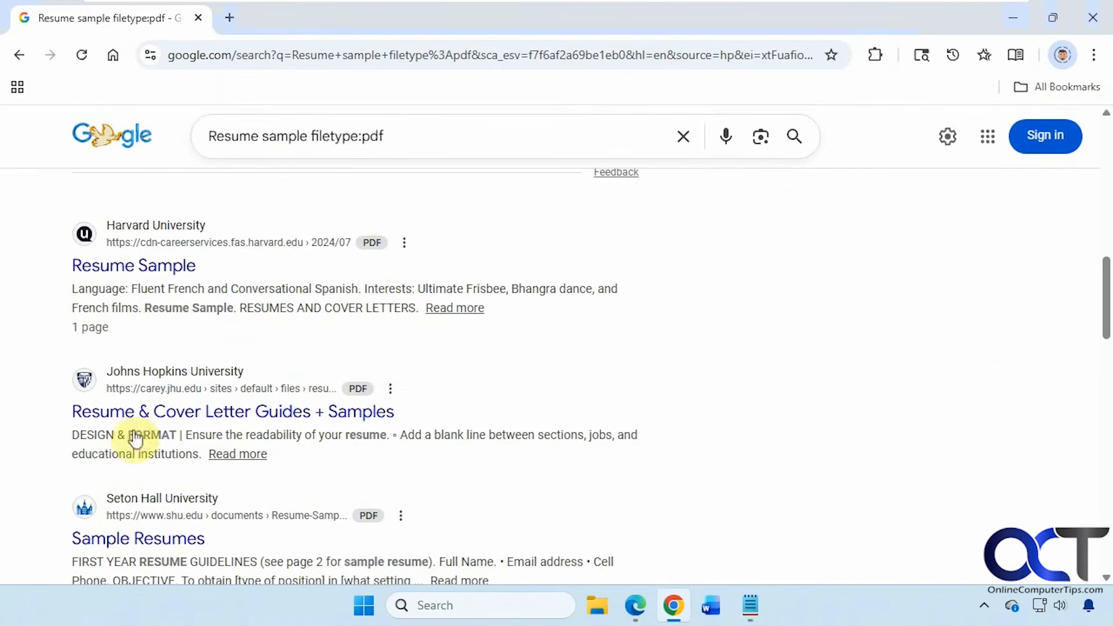
left_click(158, 270)
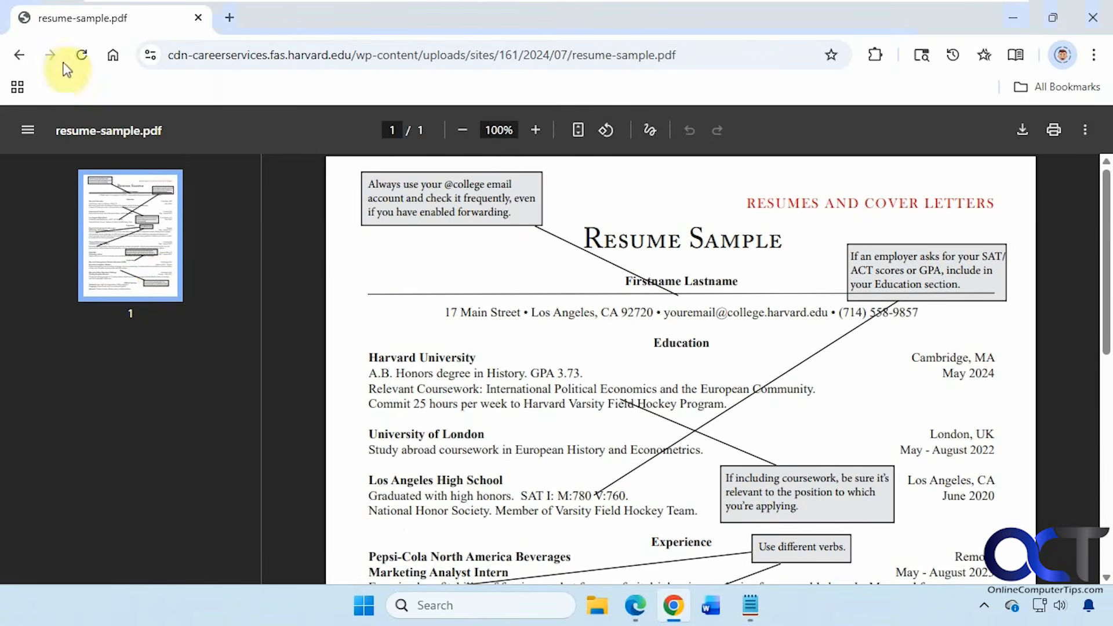
Return the browser to its home page, switch to Notepad and copy the wildcard query That's one small step for a man, one * for mankind
left_click(113, 56)
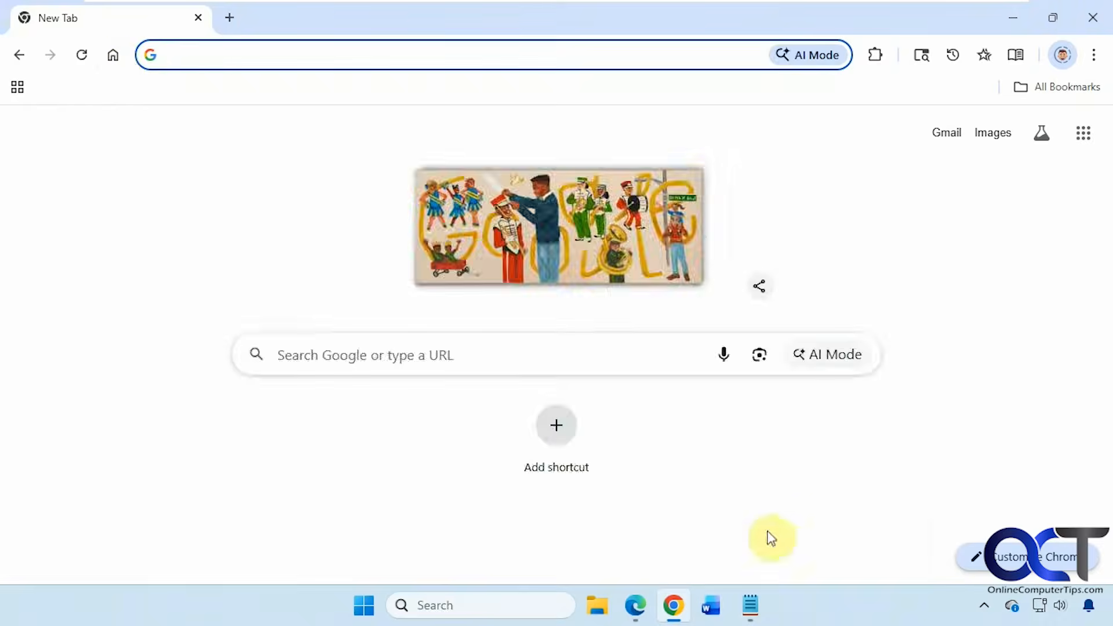
left_click(749, 606)
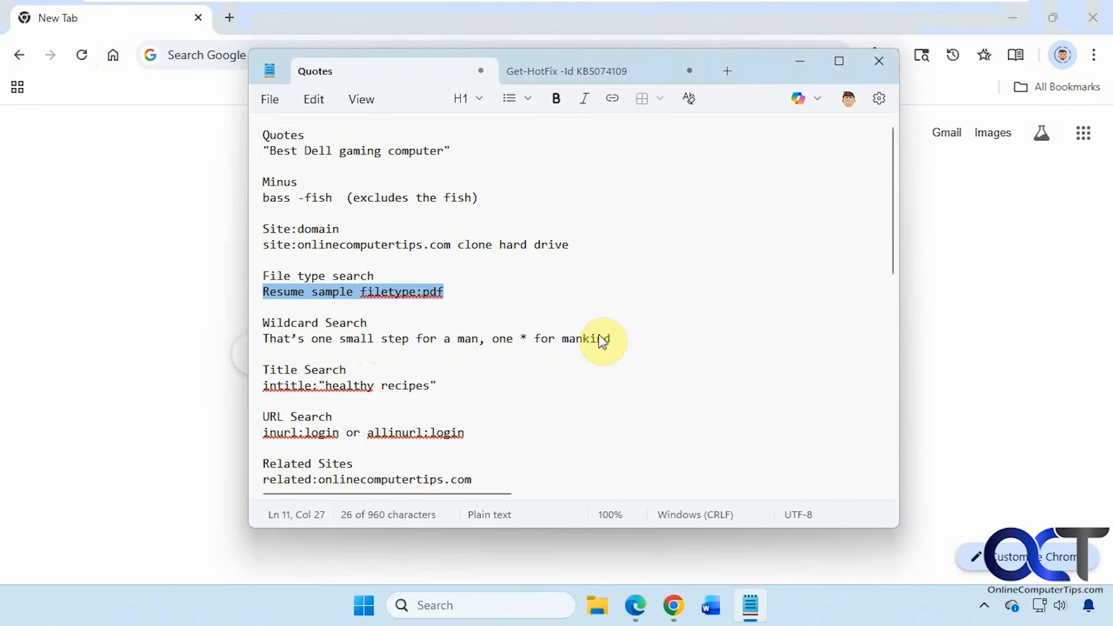
left_click_drag(610, 338, 263, 339)
key("ctrl+c")
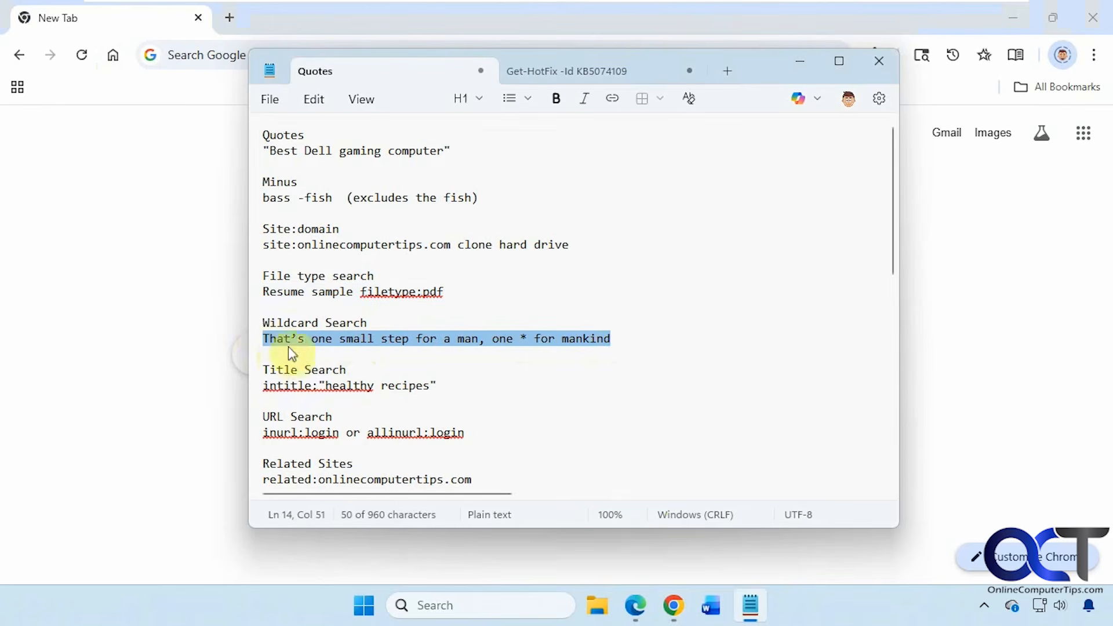
Search Google in Chrome for That's one small step for a man, one * for mankind and check how the results fill the wildcard
left_click(160, 357)
left_click(283, 355)
key("ctrl+v")
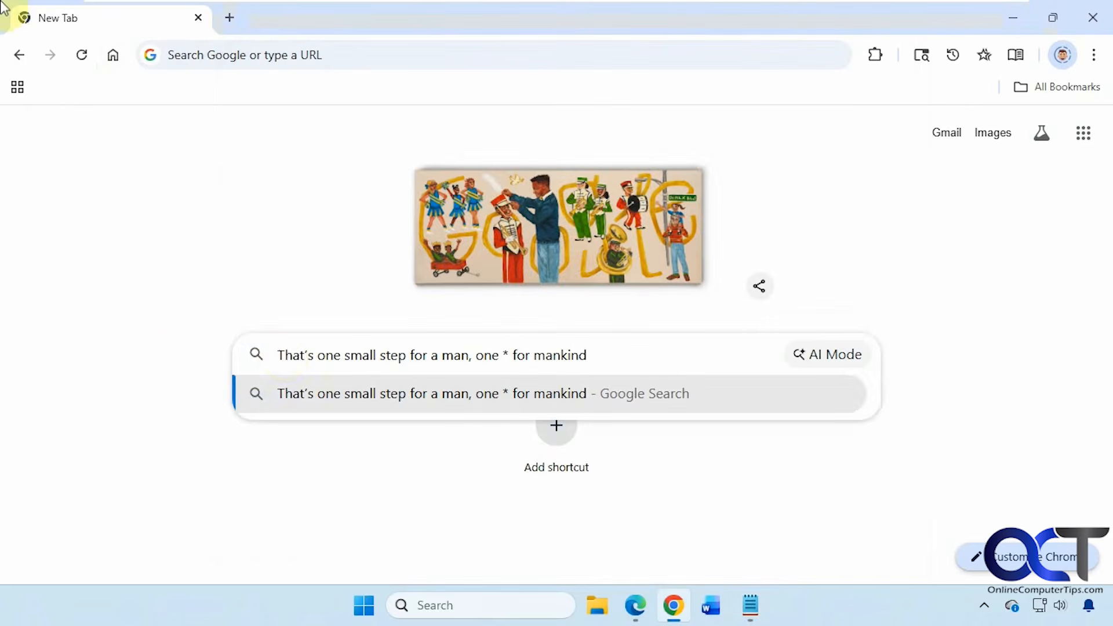
key("Return")
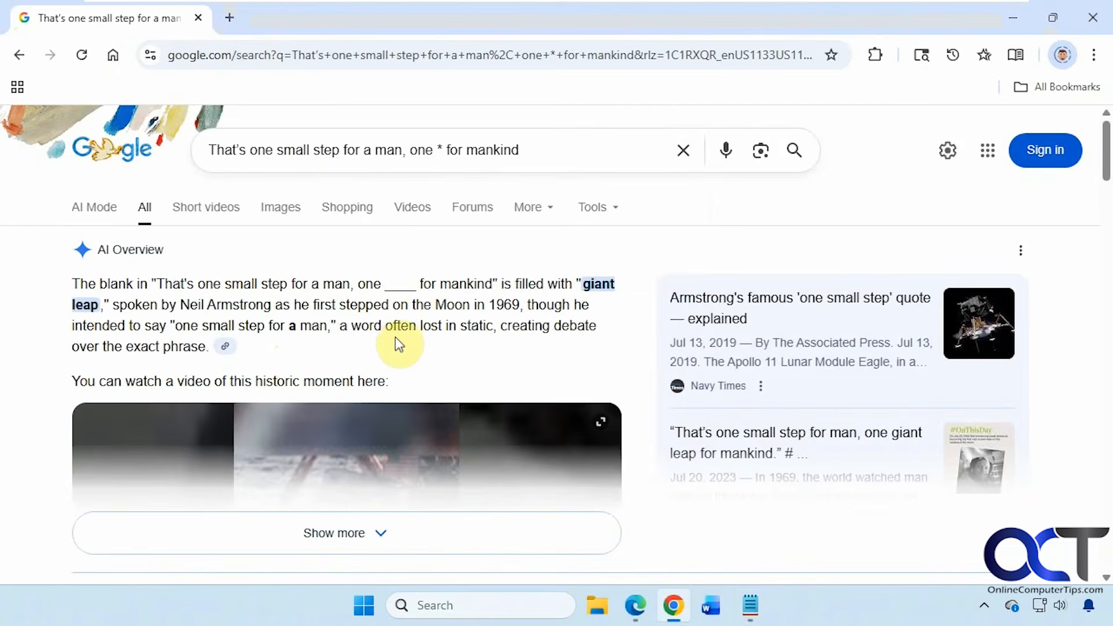
scroll(387, 350, "down", 8)
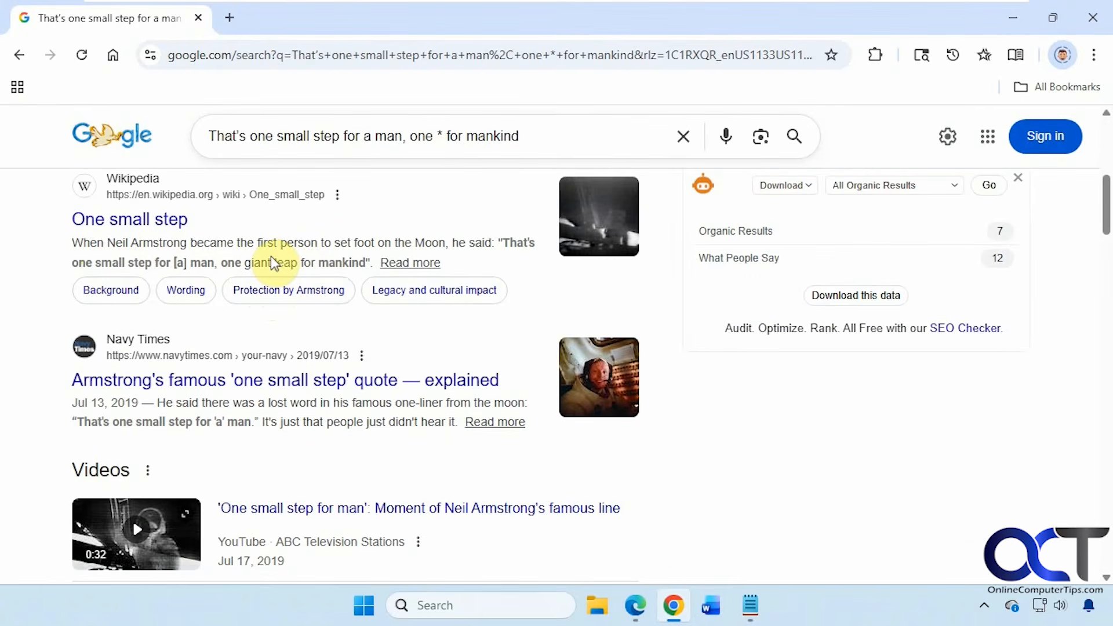
Switch to Notepad and copy the whole query intitle:"healthy recipes" from the Title Search example
left_click(749, 602)
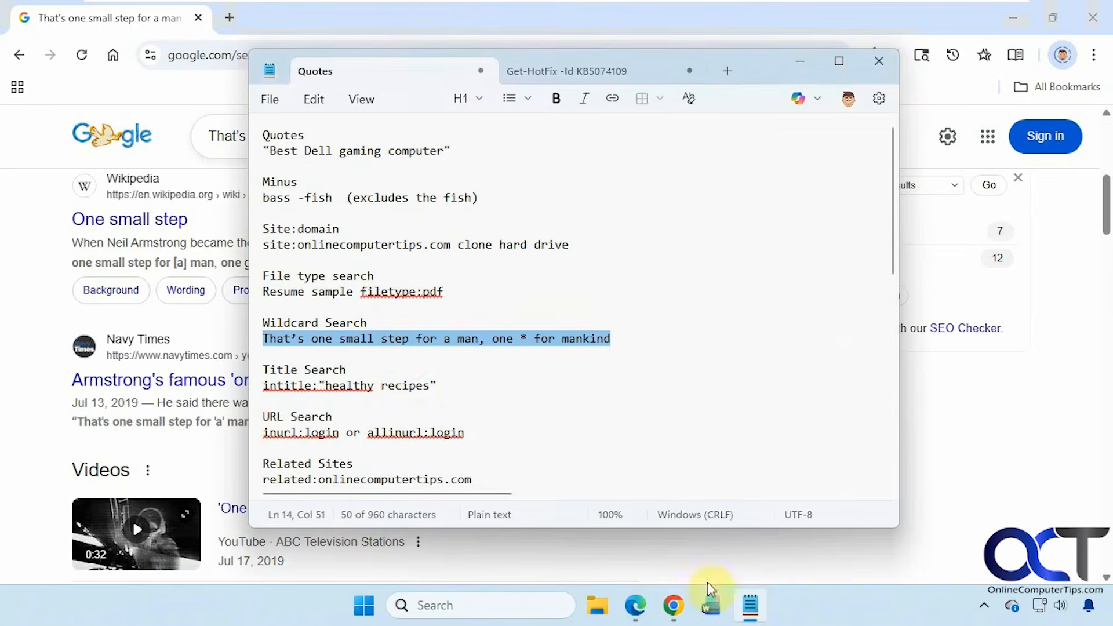
left_click(390, 362)
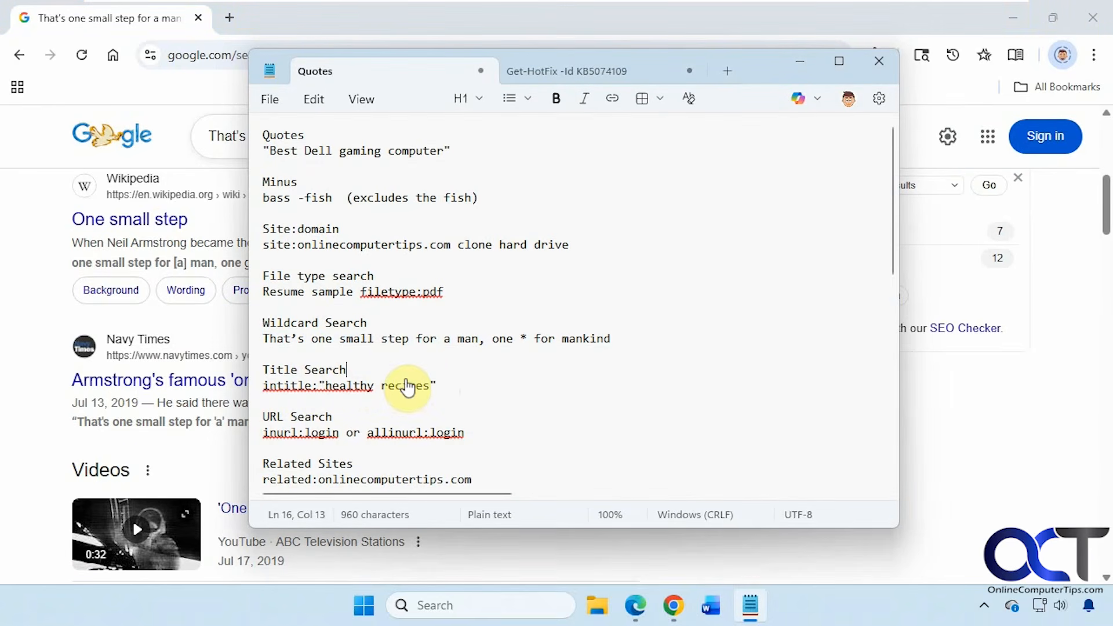
left_click_drag(436, 385, 261, 385)
key("ctrl+c")
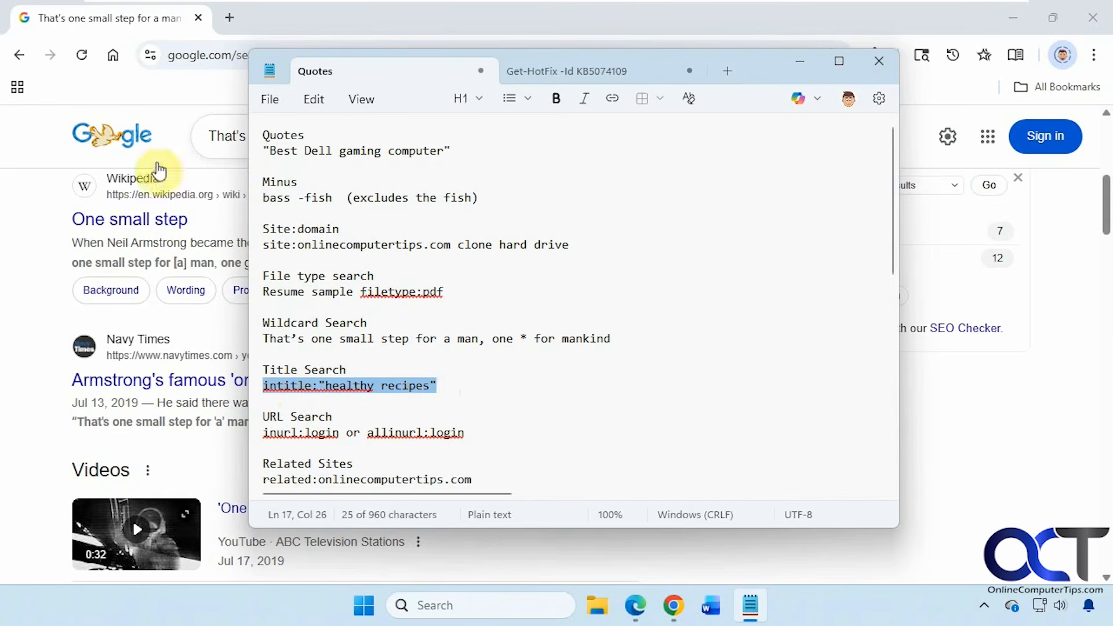
Search from Google's home page in Chrome for intitle:"healthy recipes" and review the page titles of the results
left_click(148, 139)
key("ctrl+v")
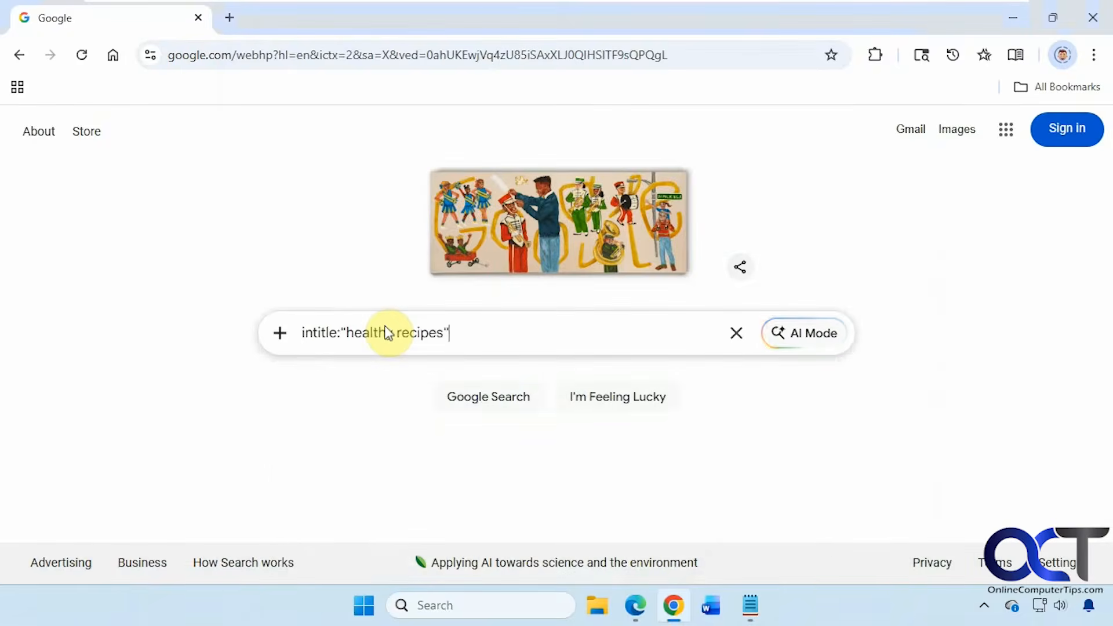
key("Return")
scroll(391, 348, "down", 5)
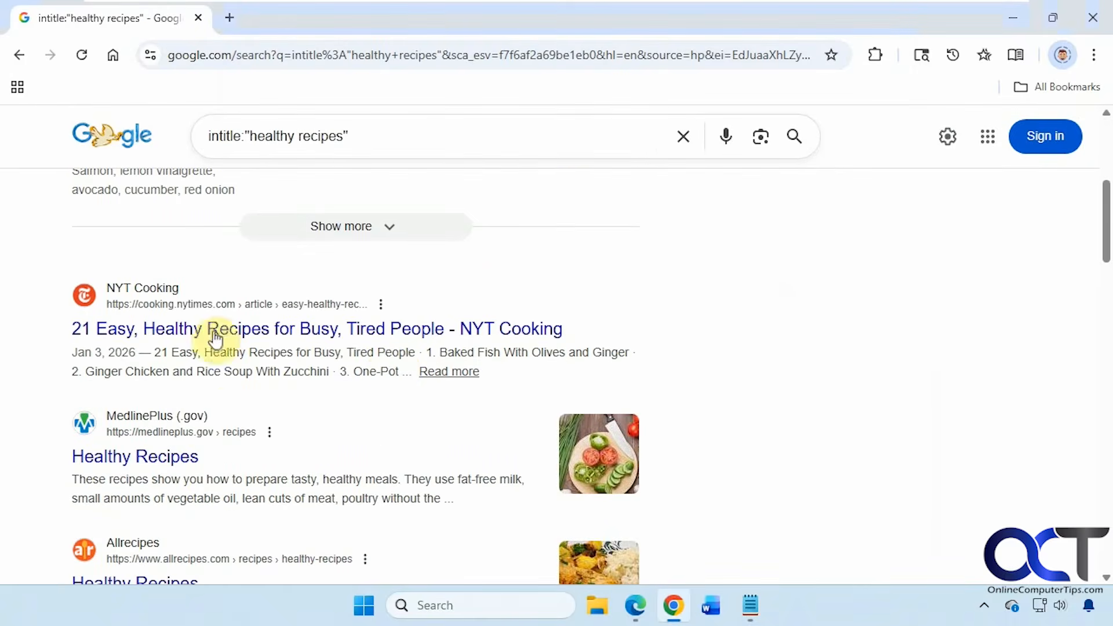
scroll(286, 453, "down", 1)
scroll(285, 447, "down", 3)
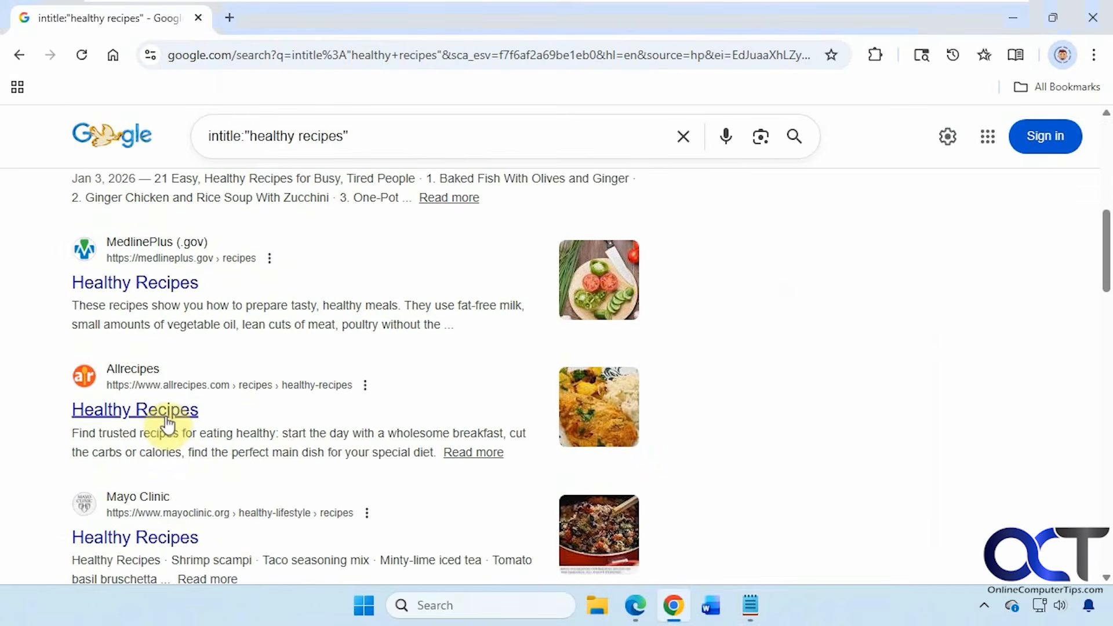
scroll(216, 435, "down", 3)
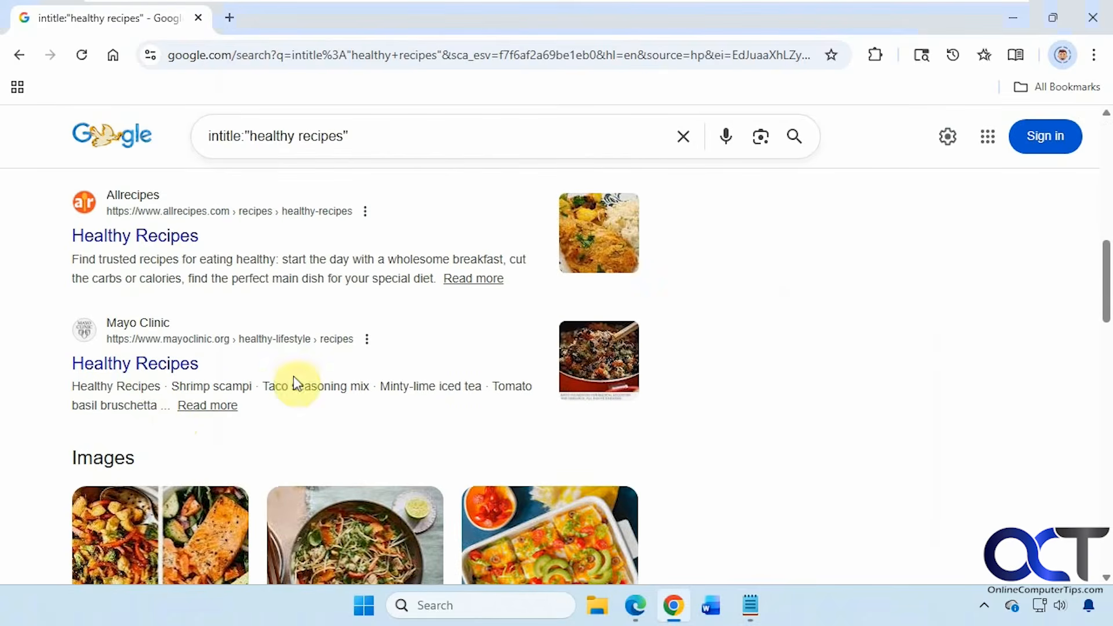
Switch to Notepad and copy only inurl:login from the URL Search example
left_click(750, 605)
scroll(471, 384, "down", 2)
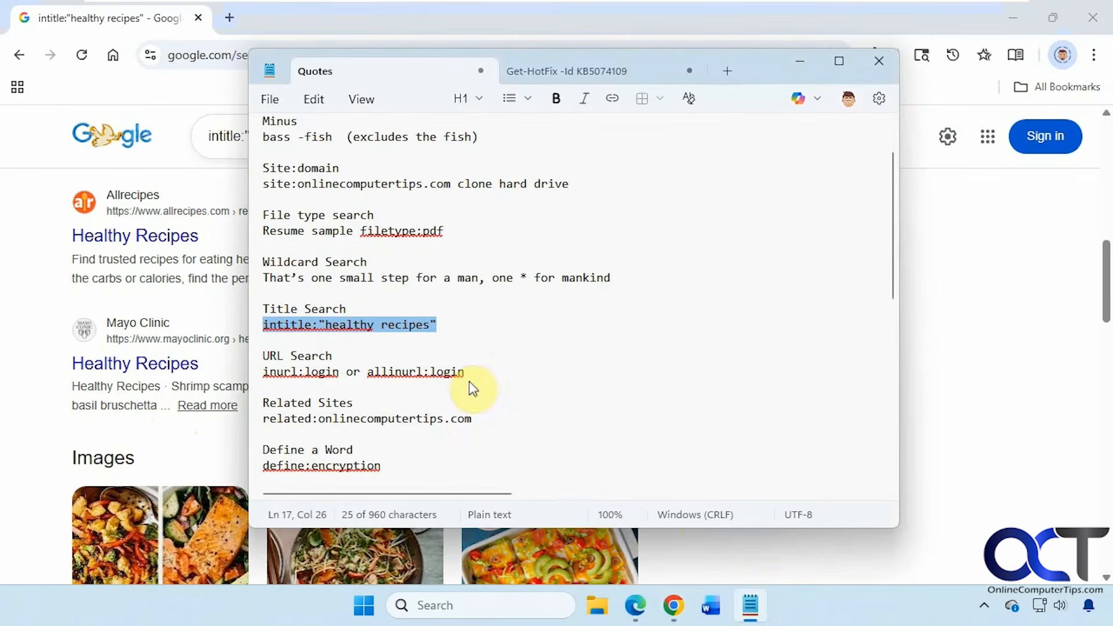
left_click(334, 358)
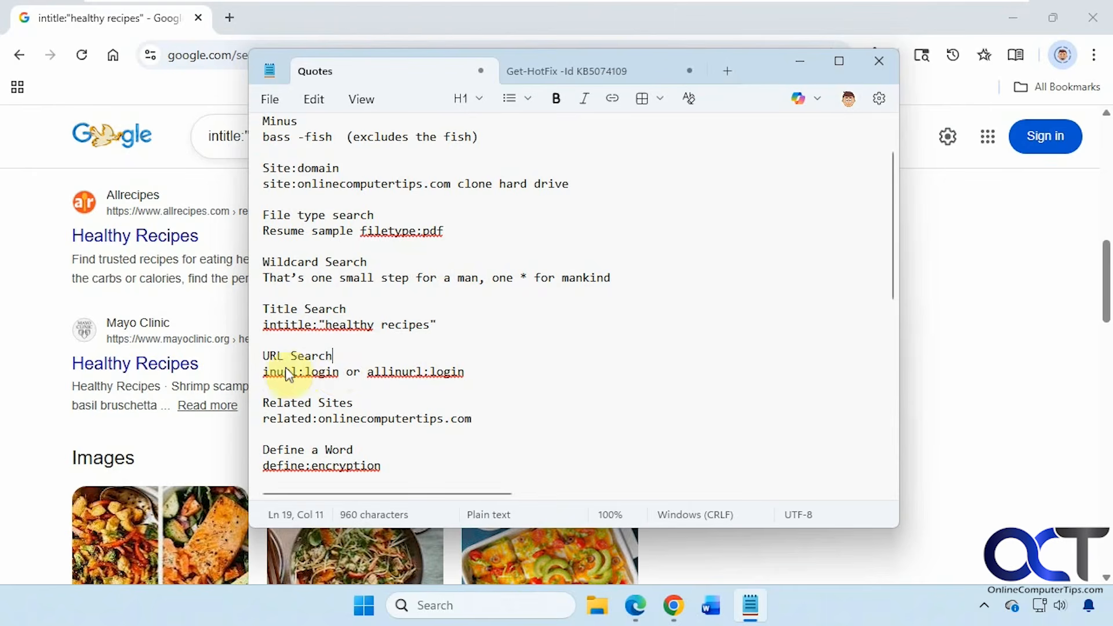
double_click(300, 372)
key("ctrl+c")
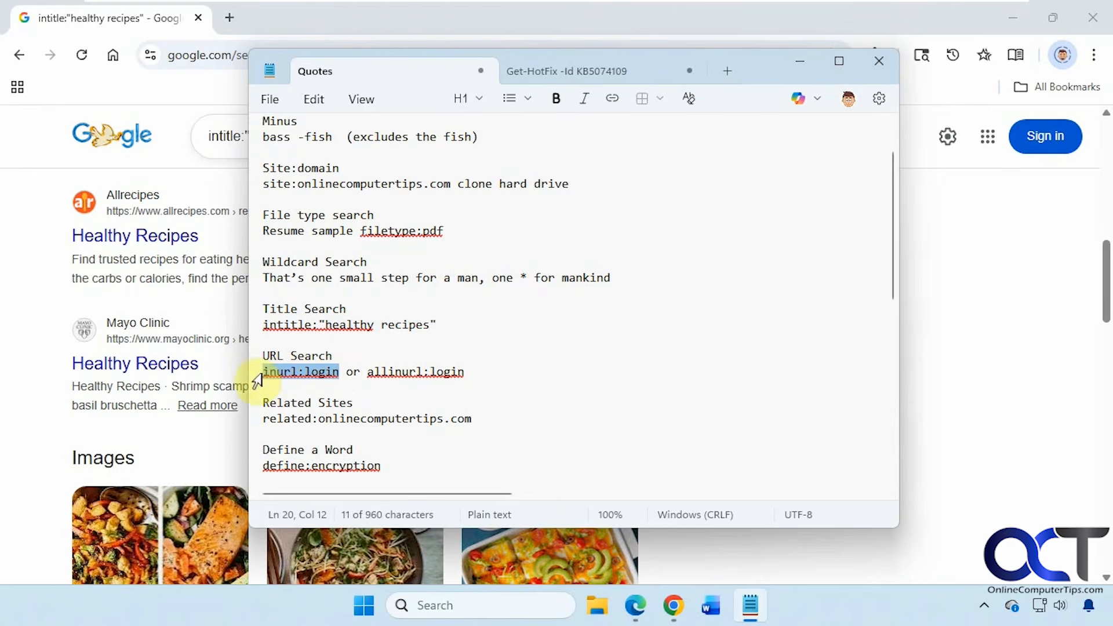
Search from Google's home page in Chrome for inurl:login and check the results' web addresses for the word login
left_click(124, 139)
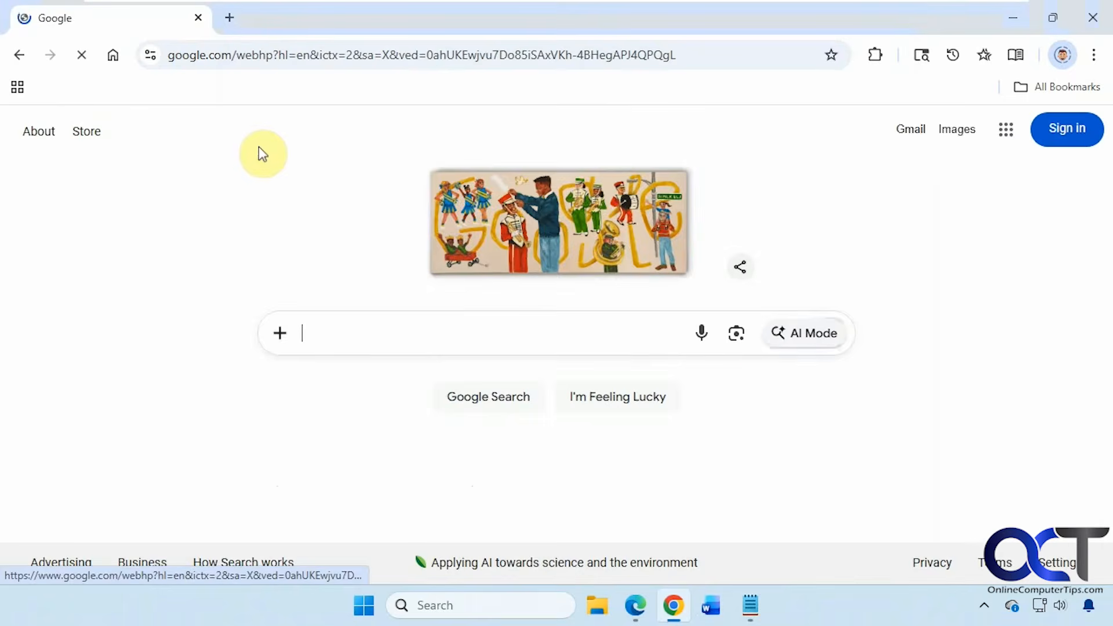
key("ctrl+v")
key("Return")
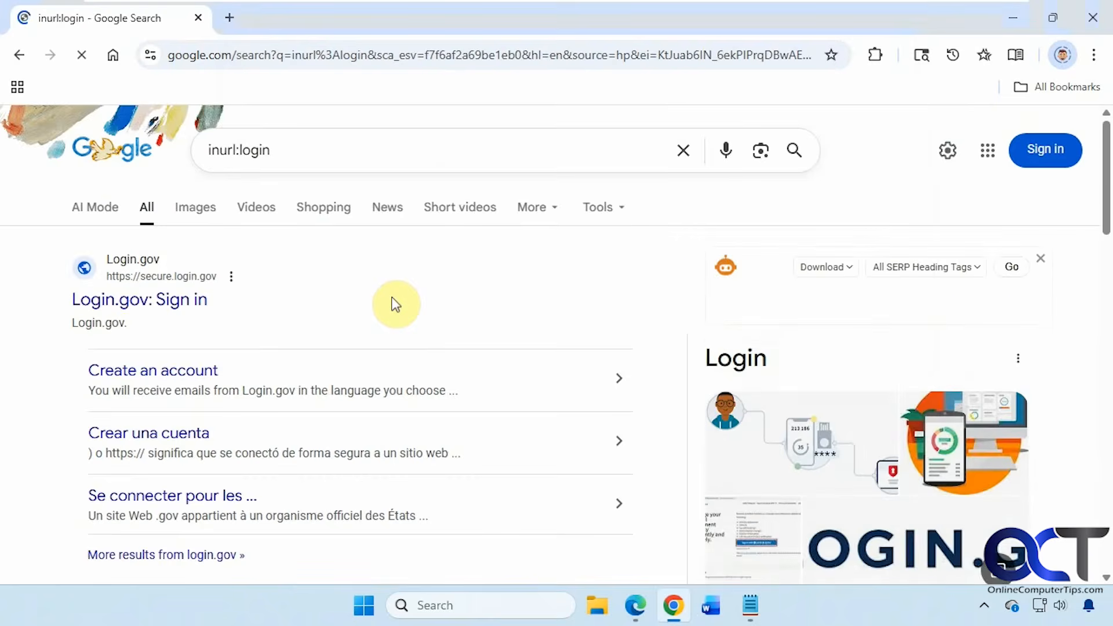
scroll(300, 361, "down", 5)
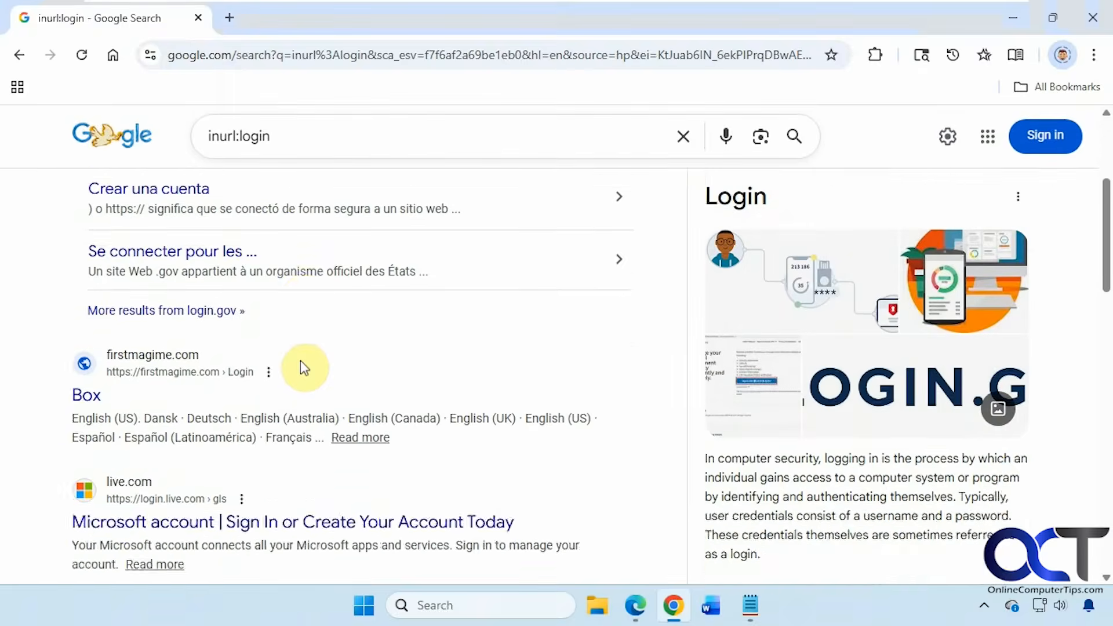
scroll(301, 360, "down", 1)
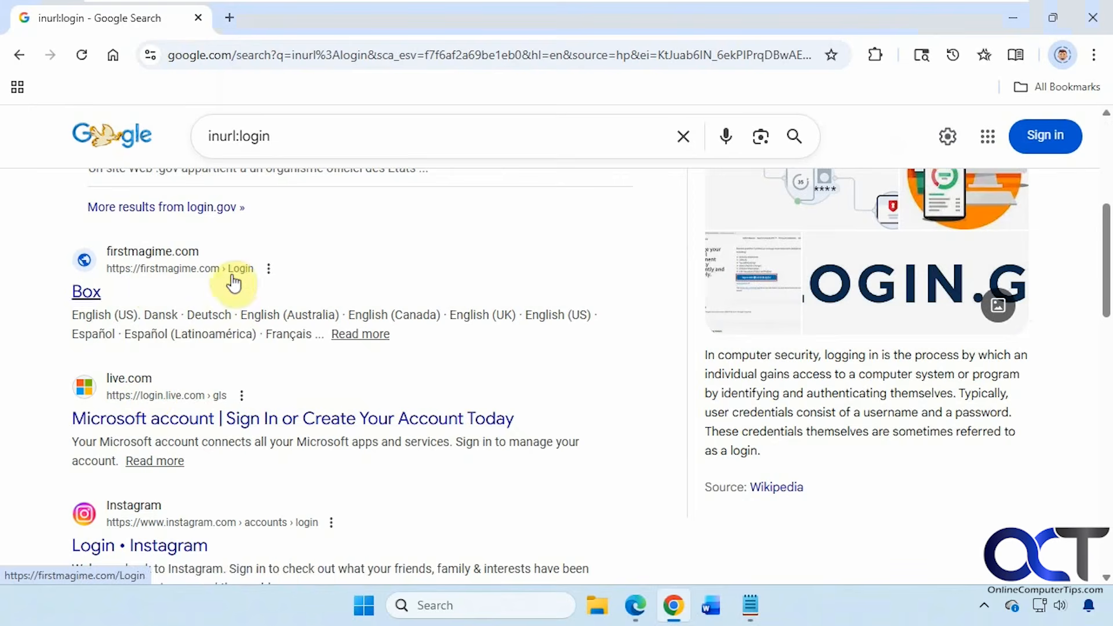
scroll(197, 431, "down", 1)
scroll(198, 431, "down", 2)
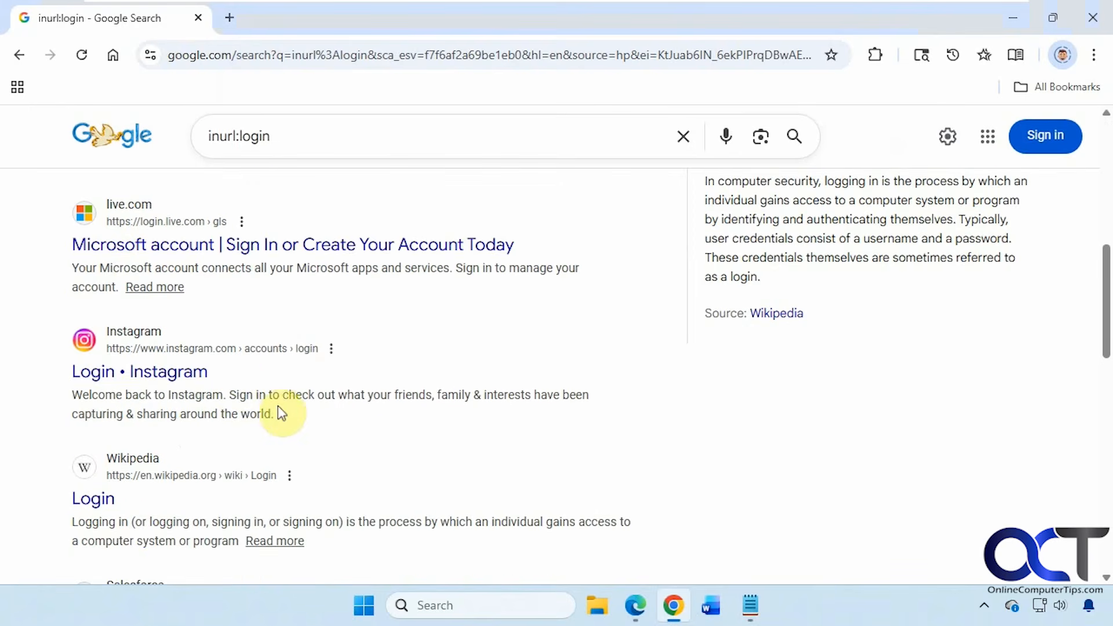
scroll(278, 406, "down", 4)
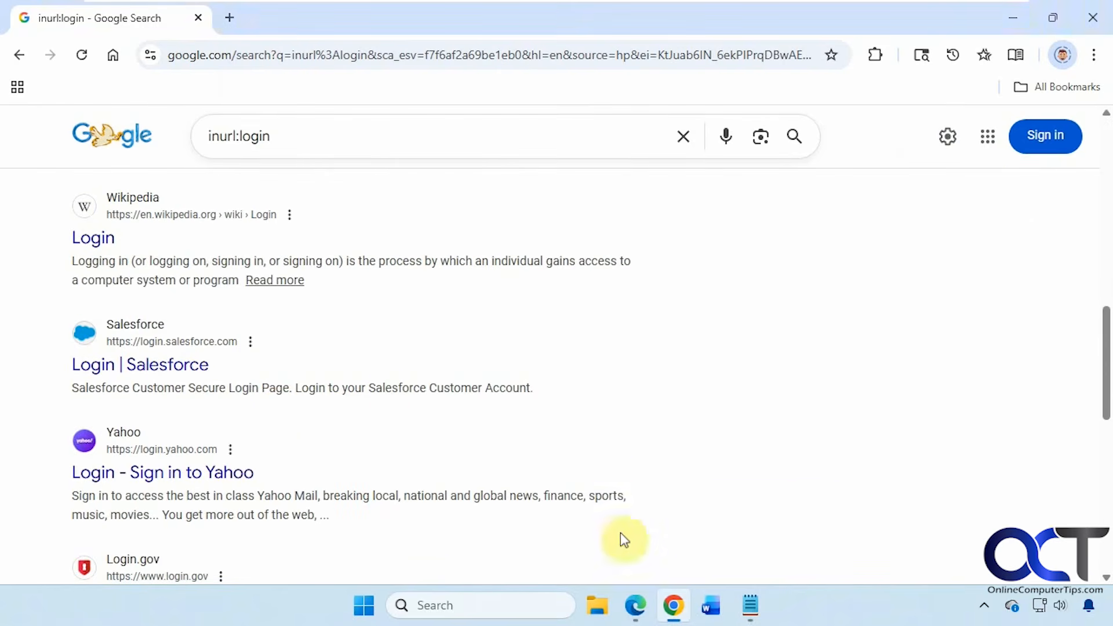
Switch to Notepad and copy the whole query related:onlinecomputertips.com from the Related Sites example
left_click(740, 607)
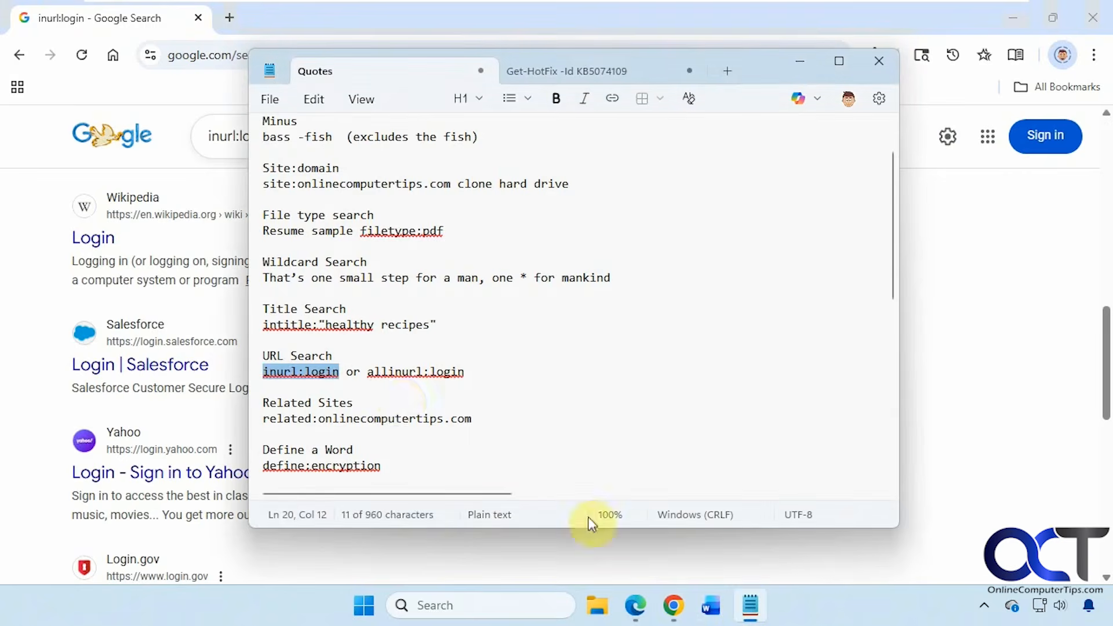
left_click(382, 394)
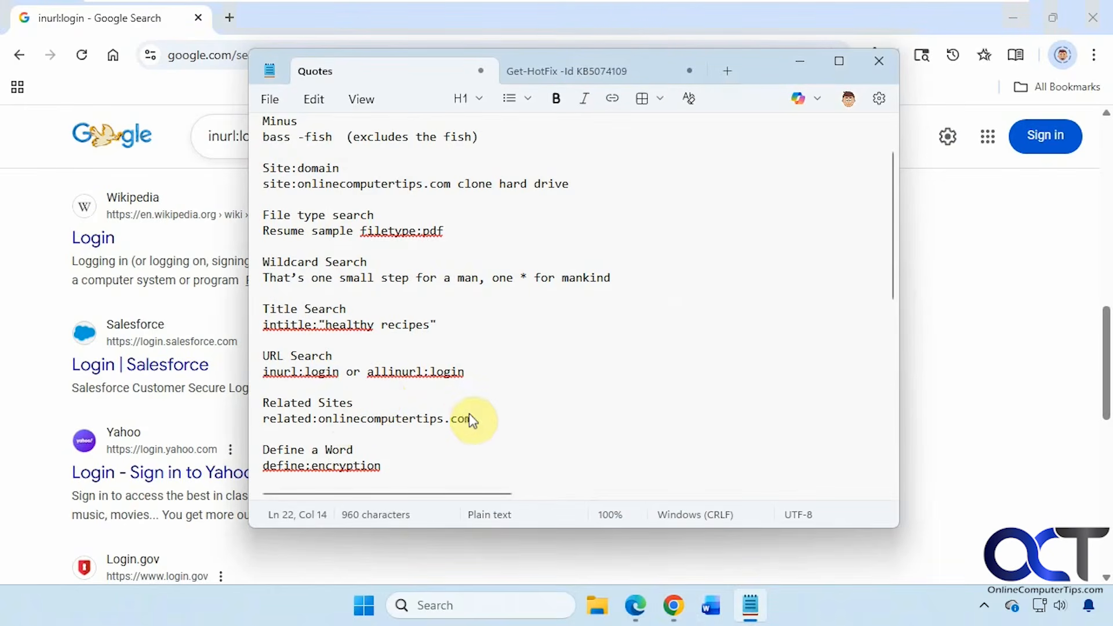
left_click_drag(468, 412, 288, 412)
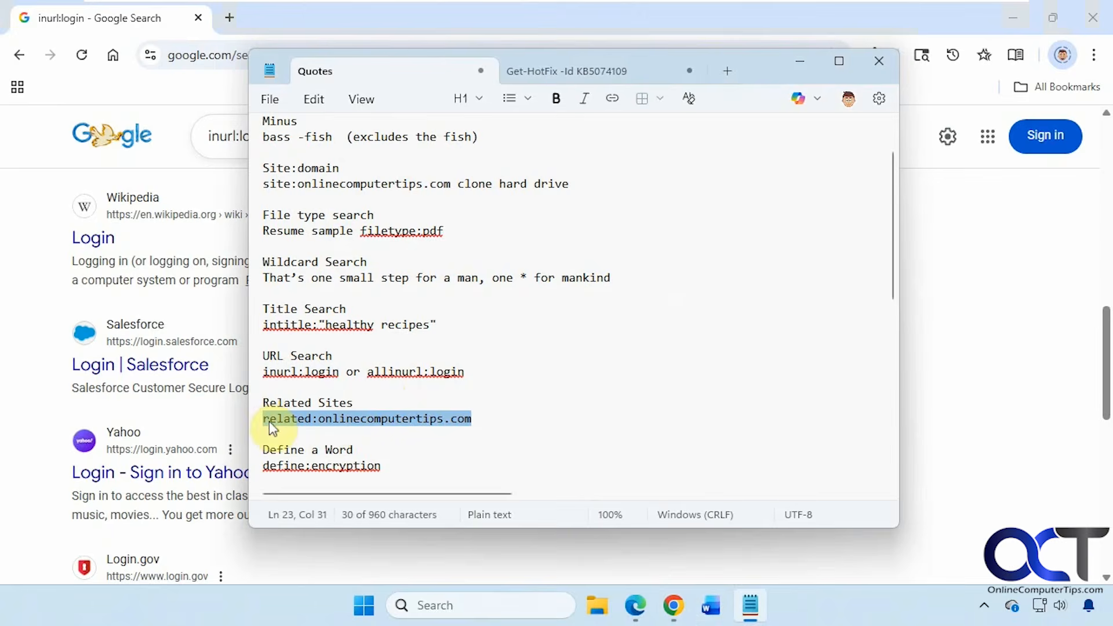
key("ctrl+c")
Search from Google's home page in Chrome for related:onlinecomputertips.com
left_click(109, 142)
key("ctrl+v")
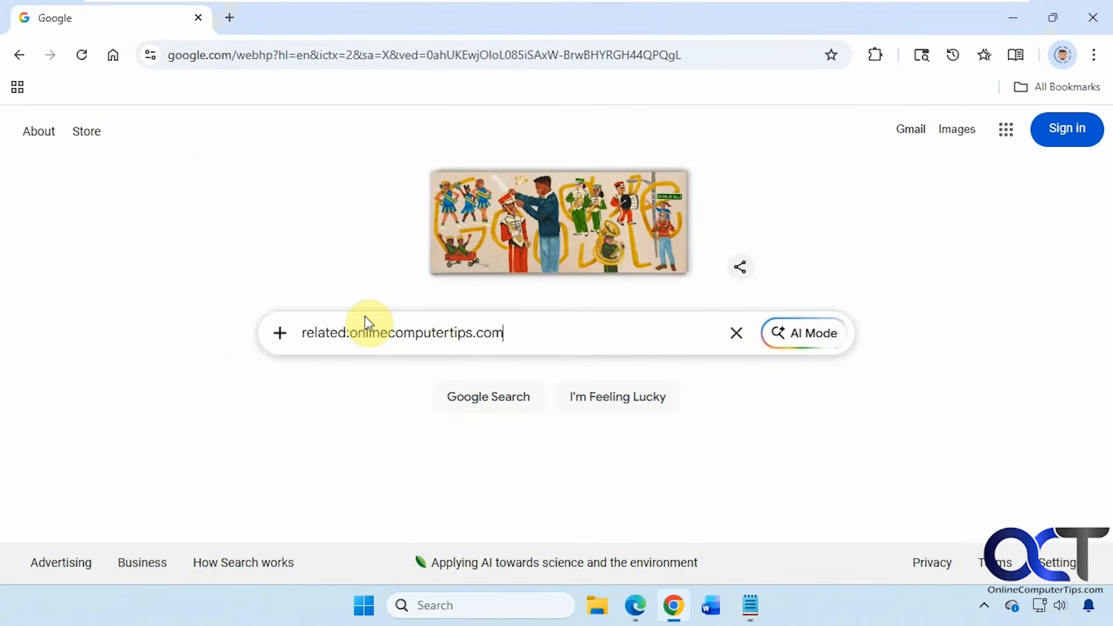
key("Return")
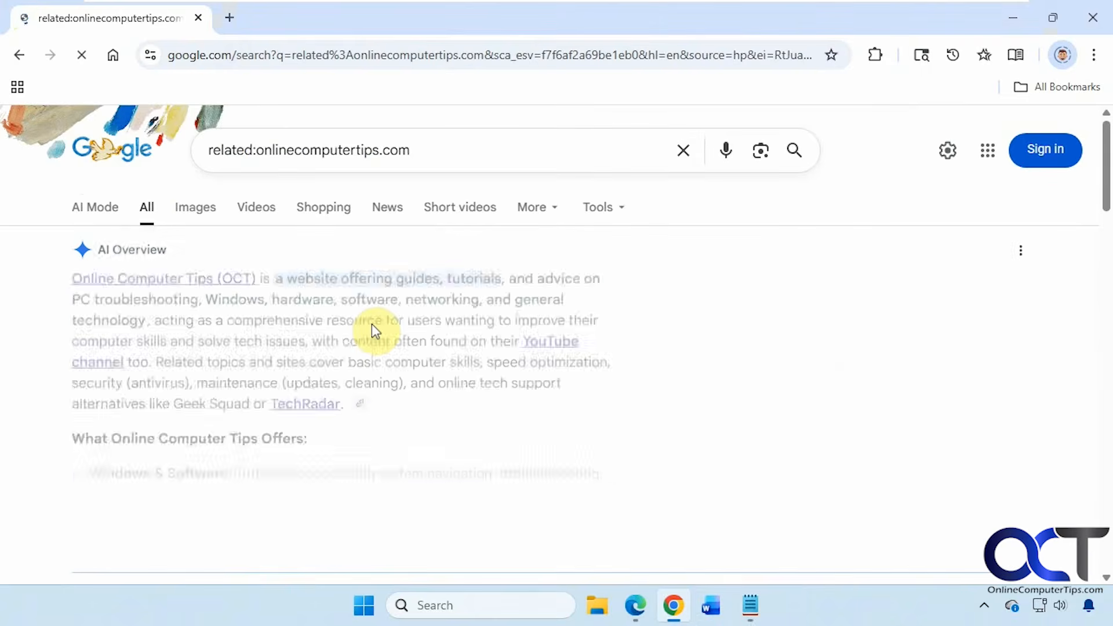
Look through the related:onlinecomputertips.com results page down to its end, checking which websites are listed as related to the site
scroll(360, 324, "down", 1)
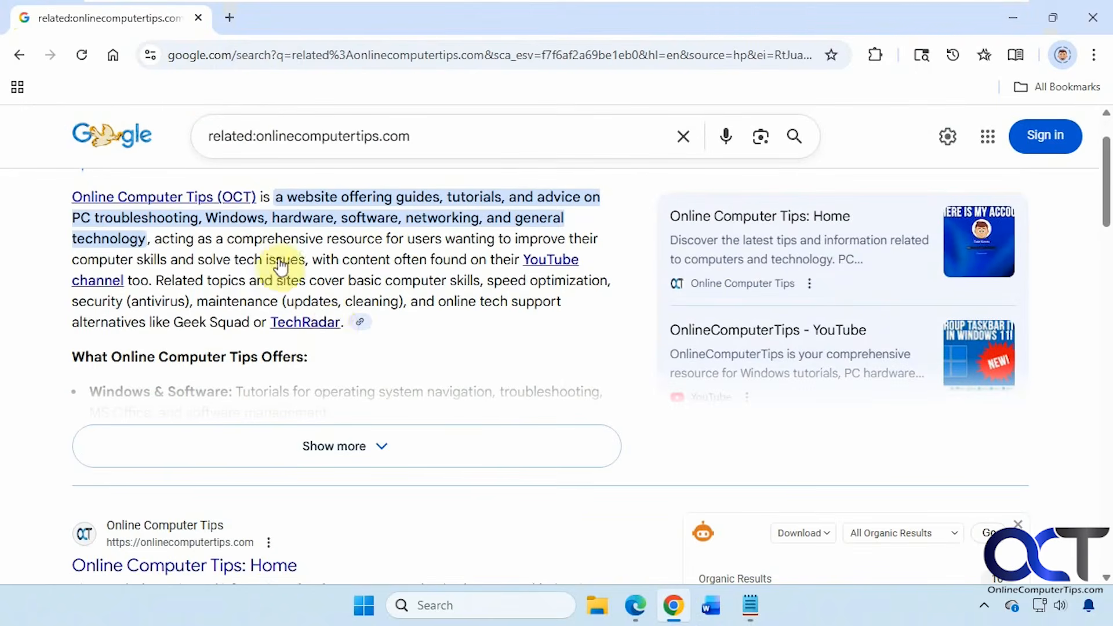
scroll(280, 267, "down", 4)
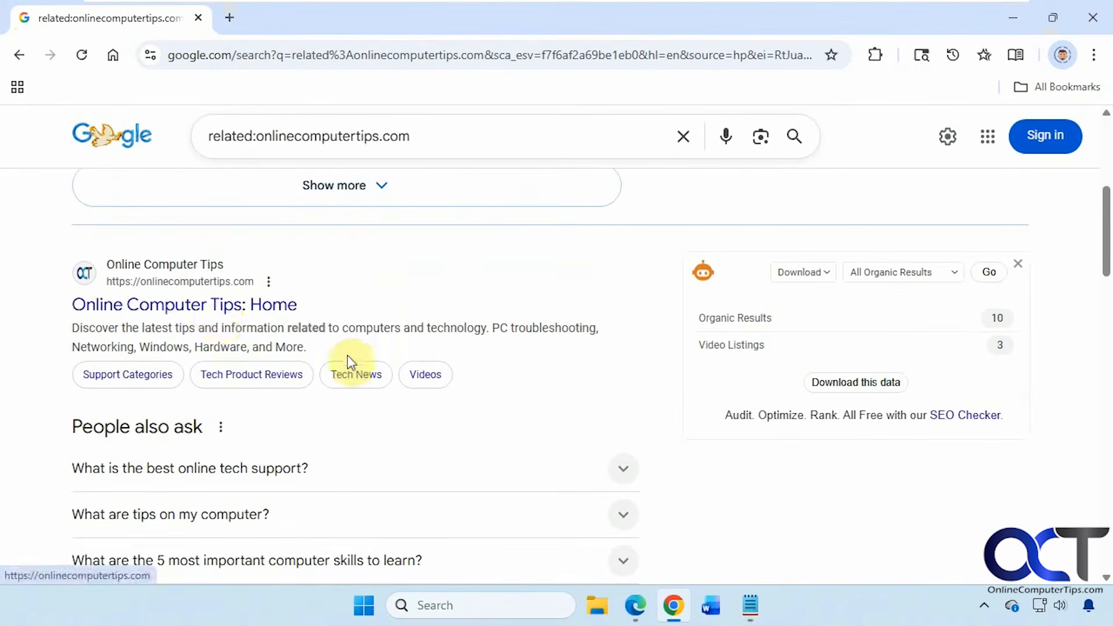
scroll(346, 355, "down", 5)
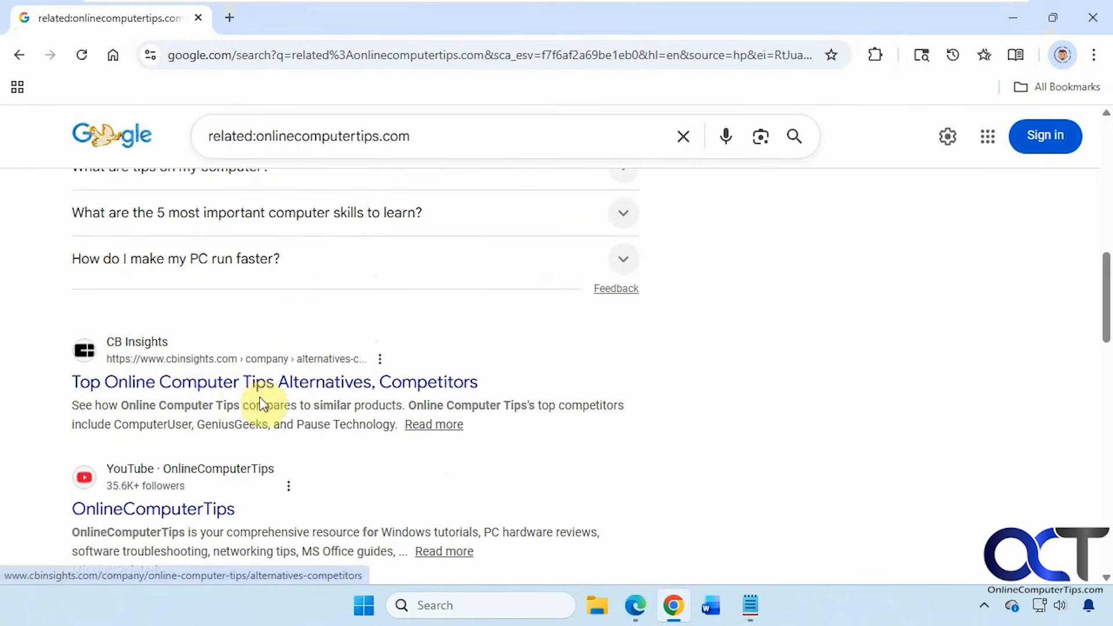
scroll(264, 404, "down", 4)
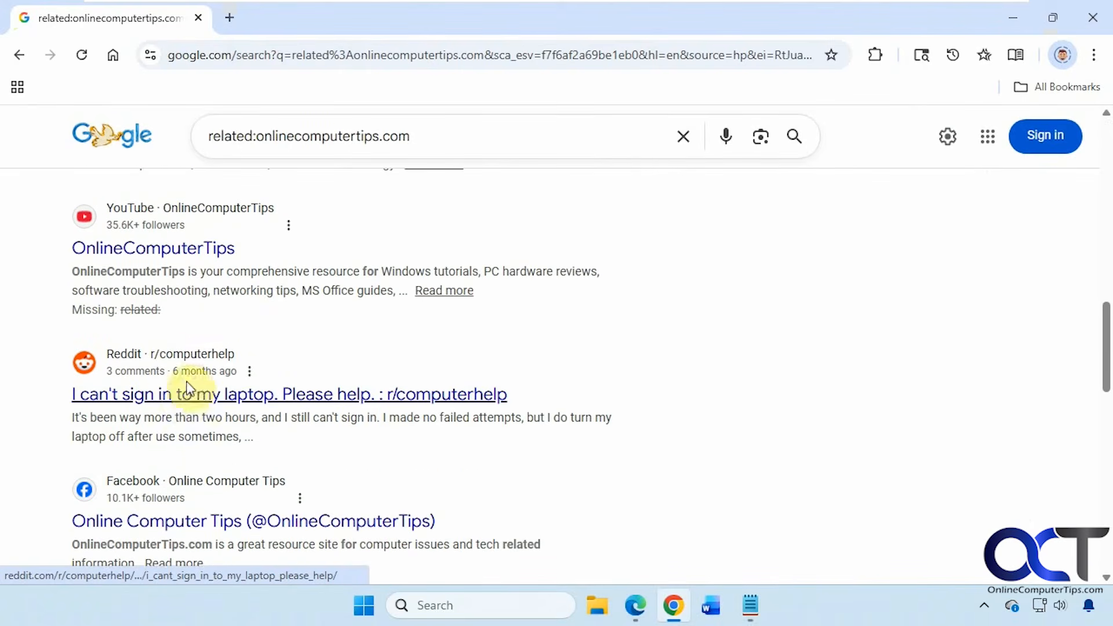
scroll(206, 427, "down", 3)
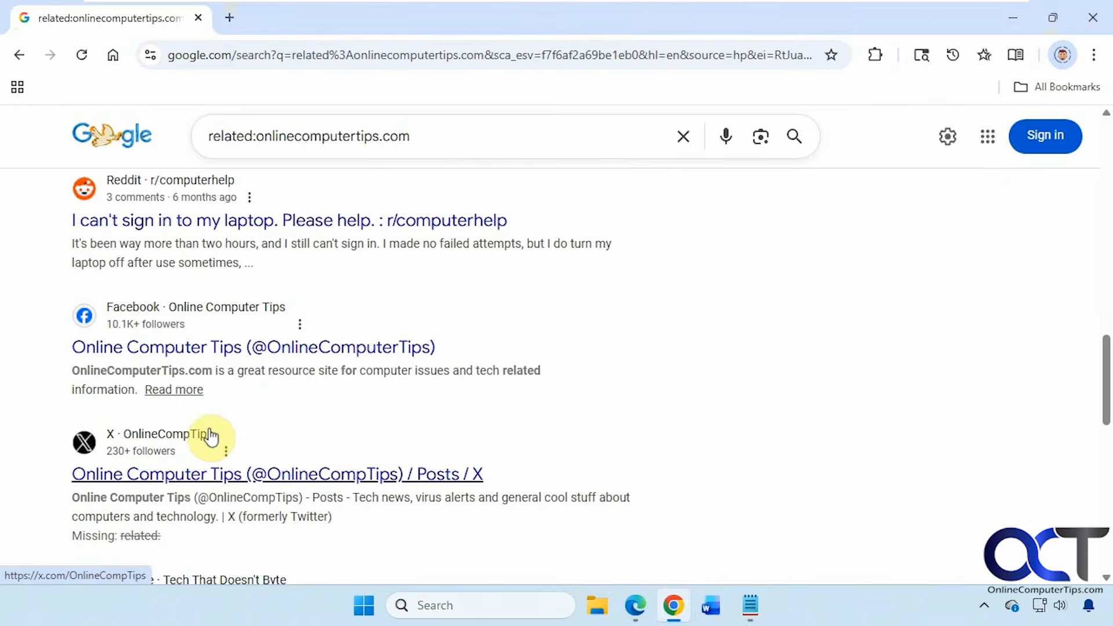
scroll(210, 436, "down", 3)
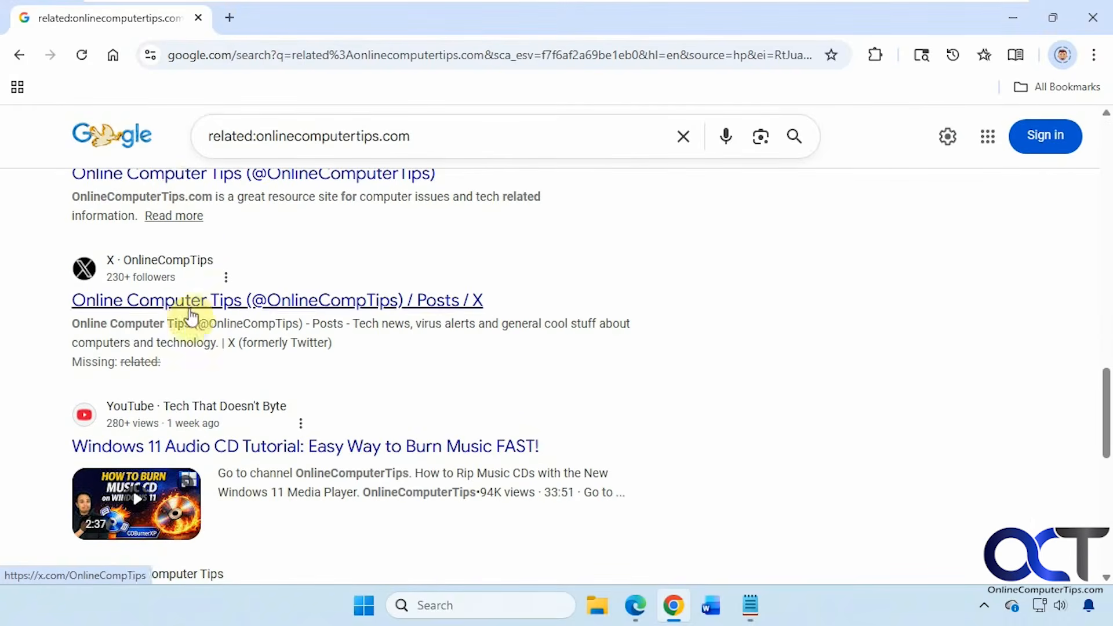
scroll(365, 368, "down", 3)
scroll(368, 369, "down", 5)
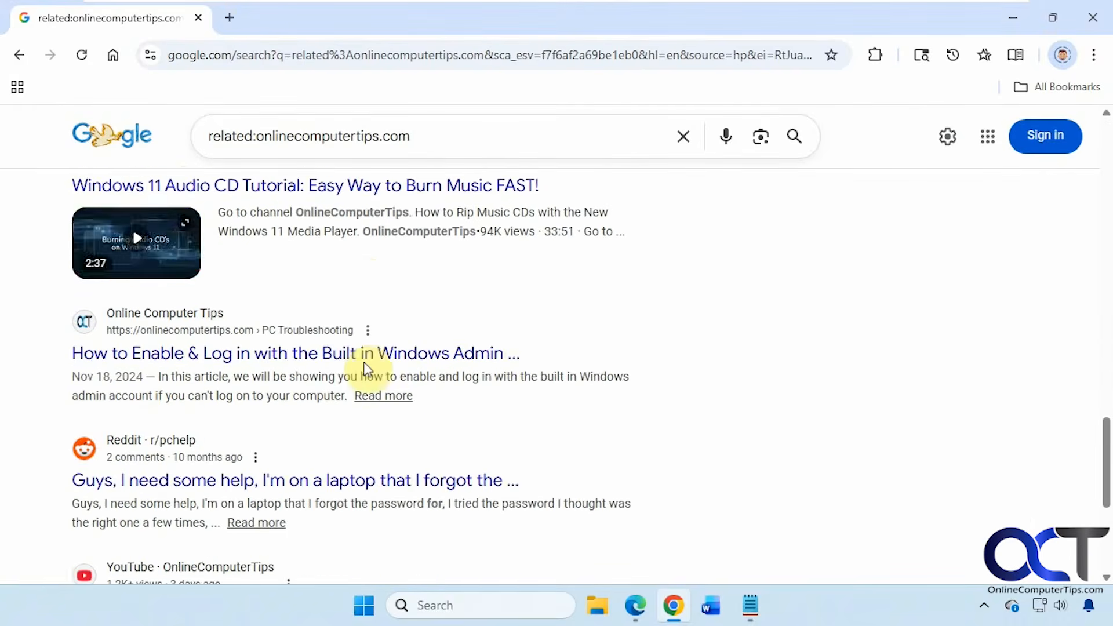
scroll(368, 369, "down", 2)
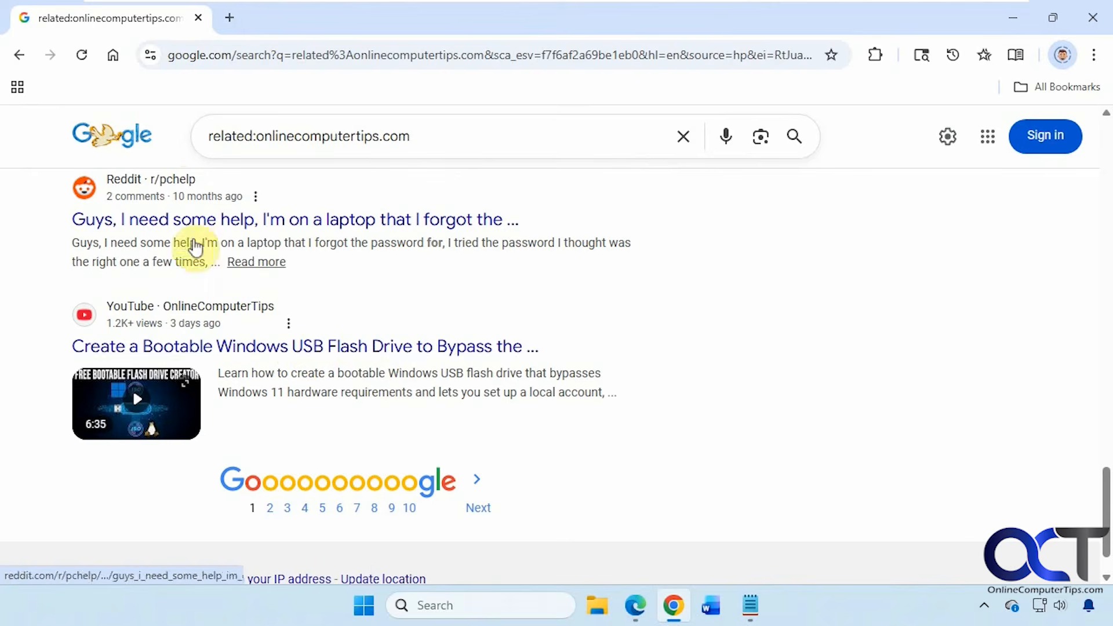
Switch to Notepad and copy the query define:encryption from the Define a Word example
left_click(750, 605)
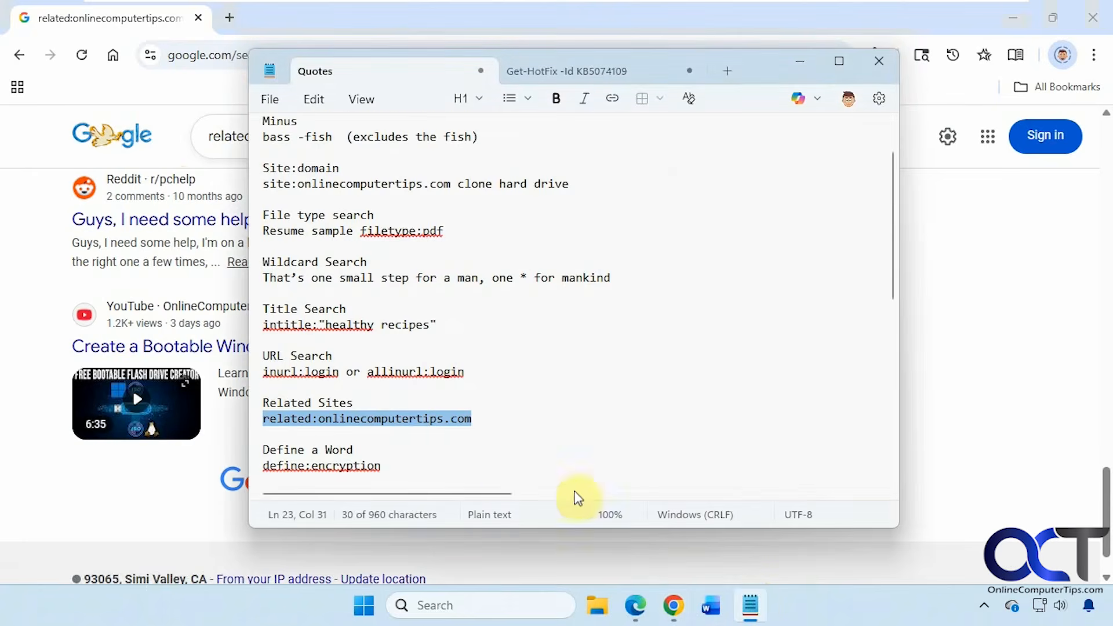
scroll(510, 446, "down", 1)
left_click(427, 411)
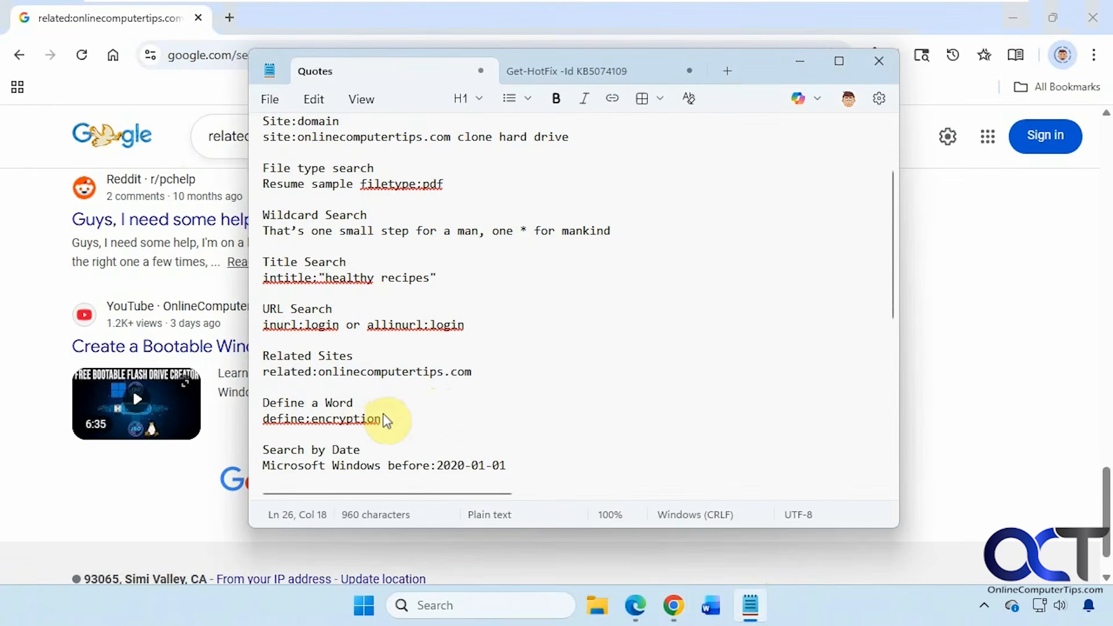
left_click_drag(384, 418, 272, 428)
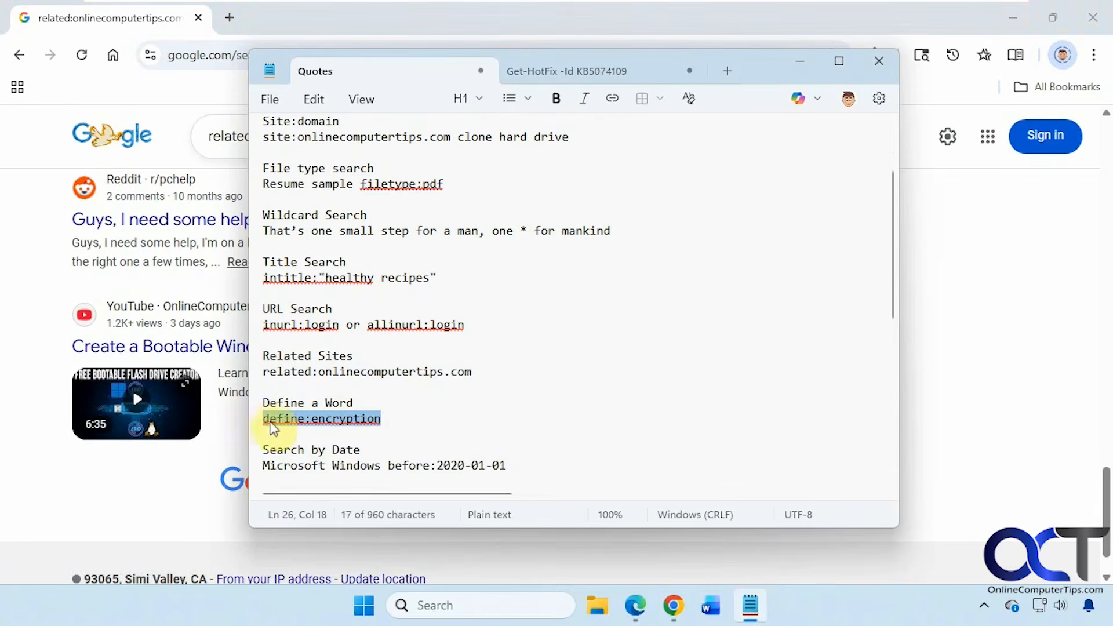
Search from Google's home page in Chrome for define:encryption and look through the definitions in the results
left_click(142, 146)
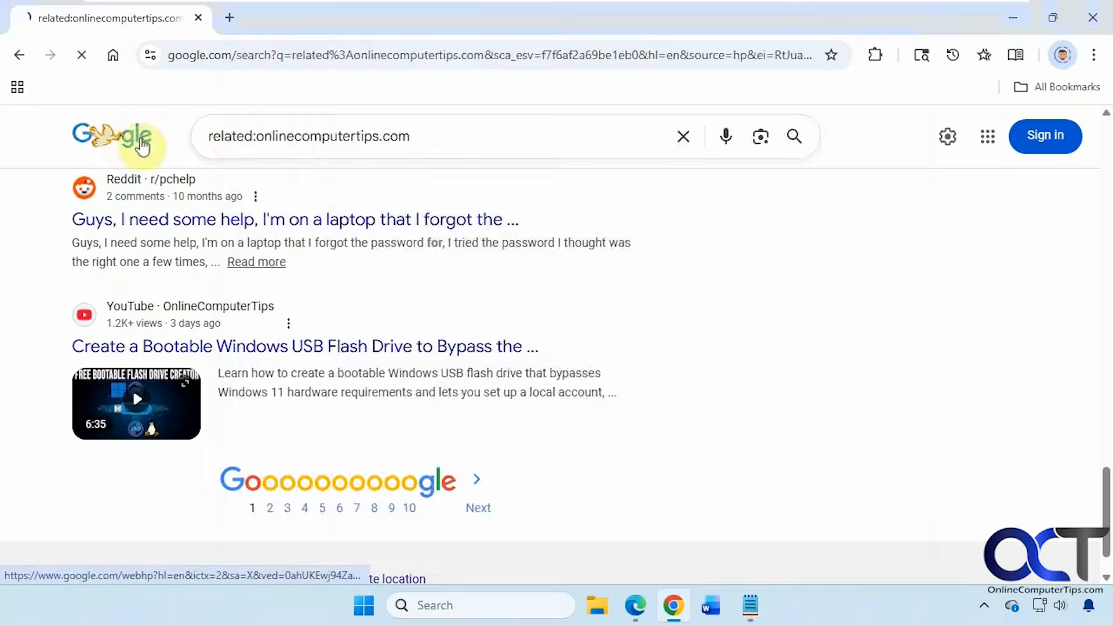
left_click(393, 322)
key("ctrl+v")
key("Return")
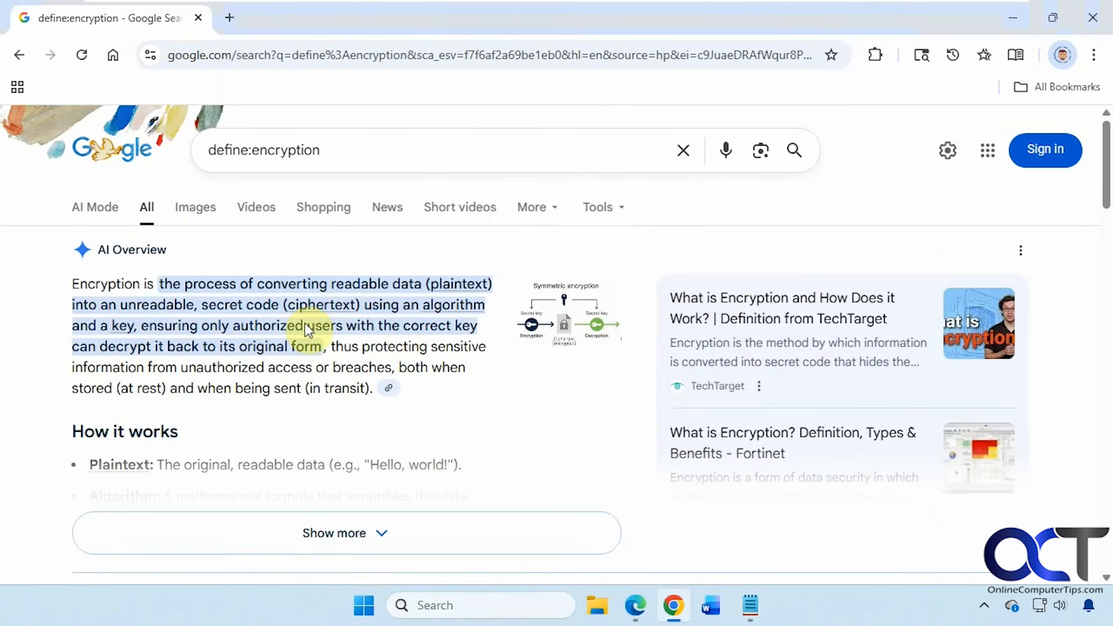
scroll(307, 331, "down", 10)
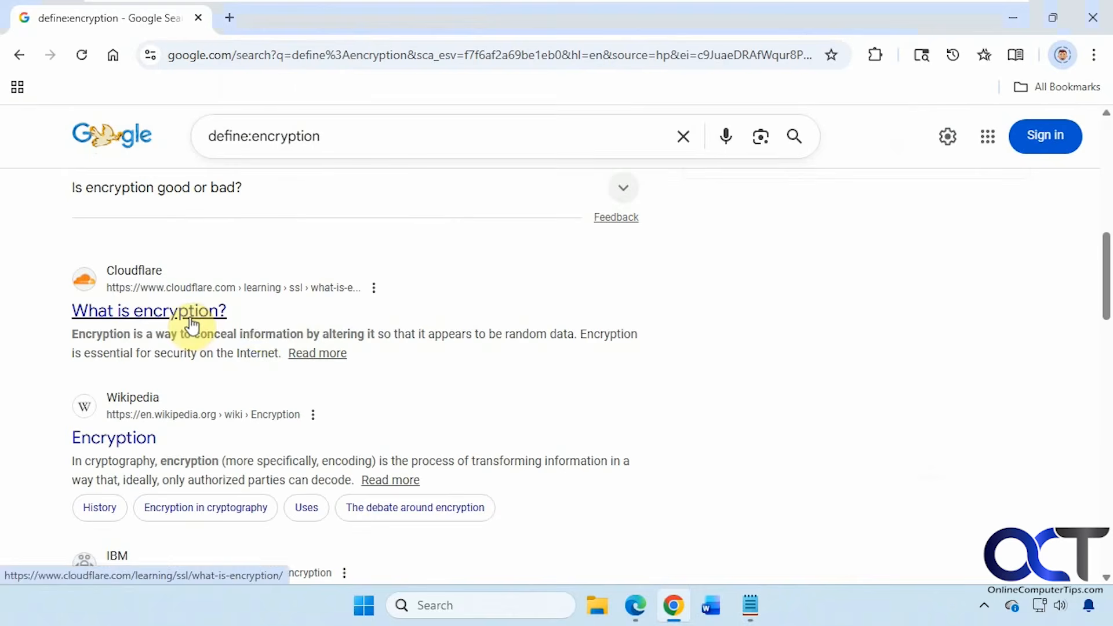
scroll(192, 324, "down", 2)
scroll(174, 353, "down", 3)
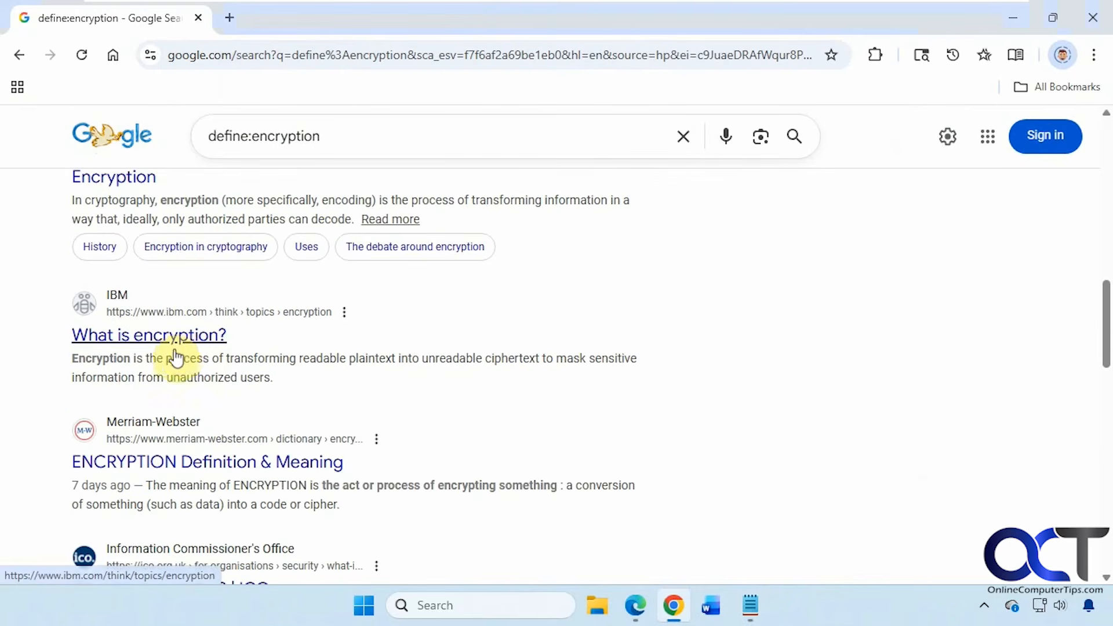
scroll(179, 354, "down", 3)
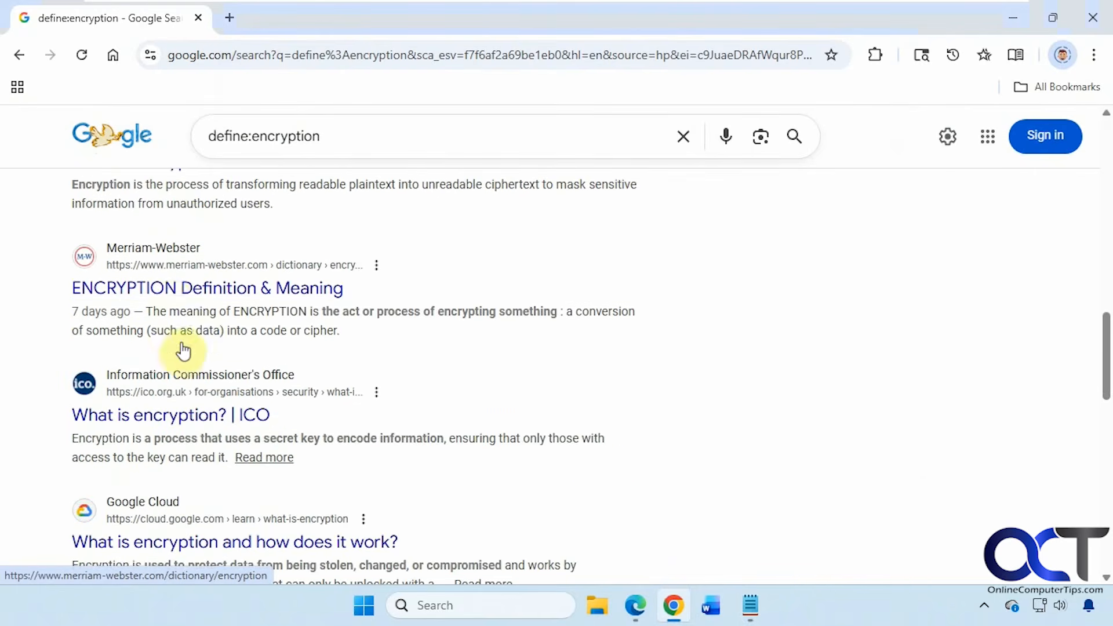
Switch to Notepad and copy the query Microsoft Windows before:2020-01-01 from the Search by Date example
left_click(751, 608)
scroll(455, 402, "down", 1)
left_click(443, 388)
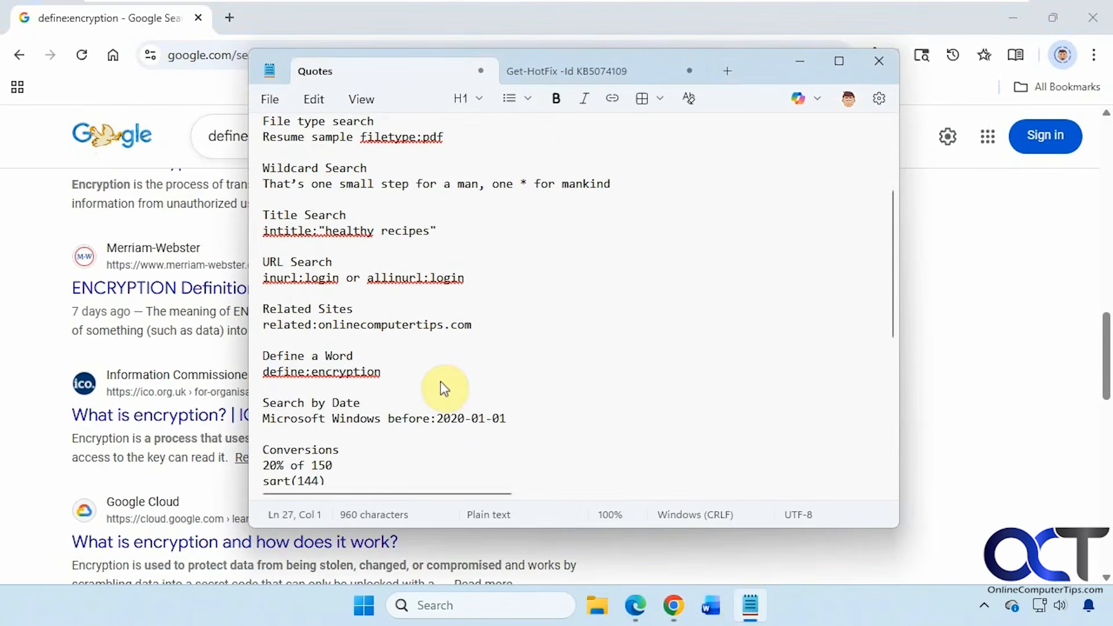
scroll(441, 383, "down", 1)
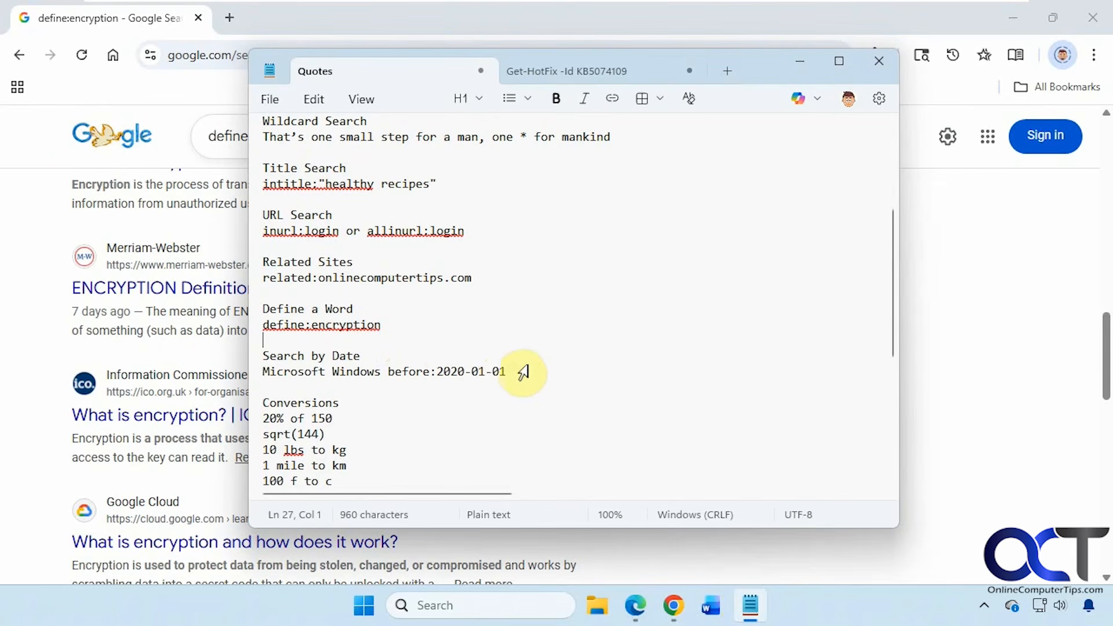
left_click_drag(521, 369, 325, 372)
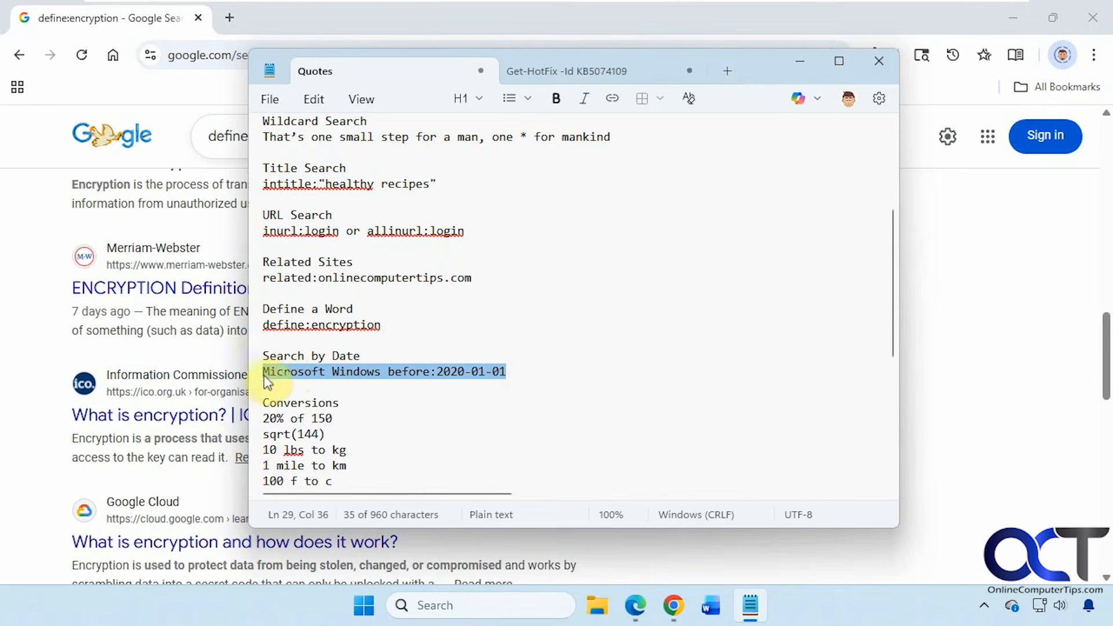
Search from Google's home page in Chrome for Microsoft Windows before:2020-01-01 and check the dates of the results
left_click(111, 137)
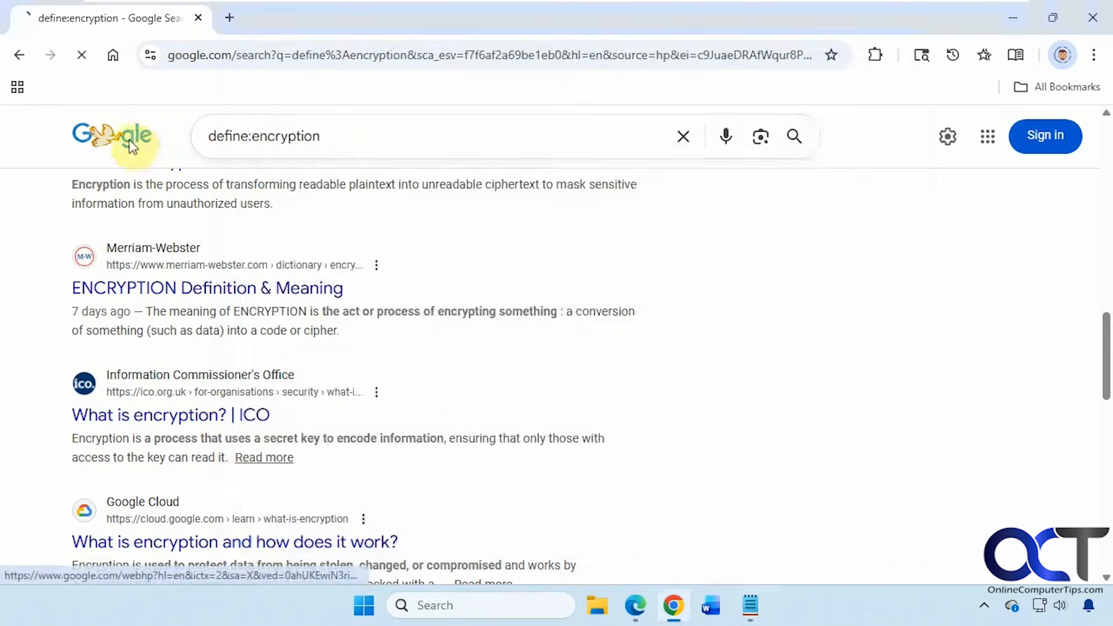
type("Microsoft Windows before:2020-01-01")
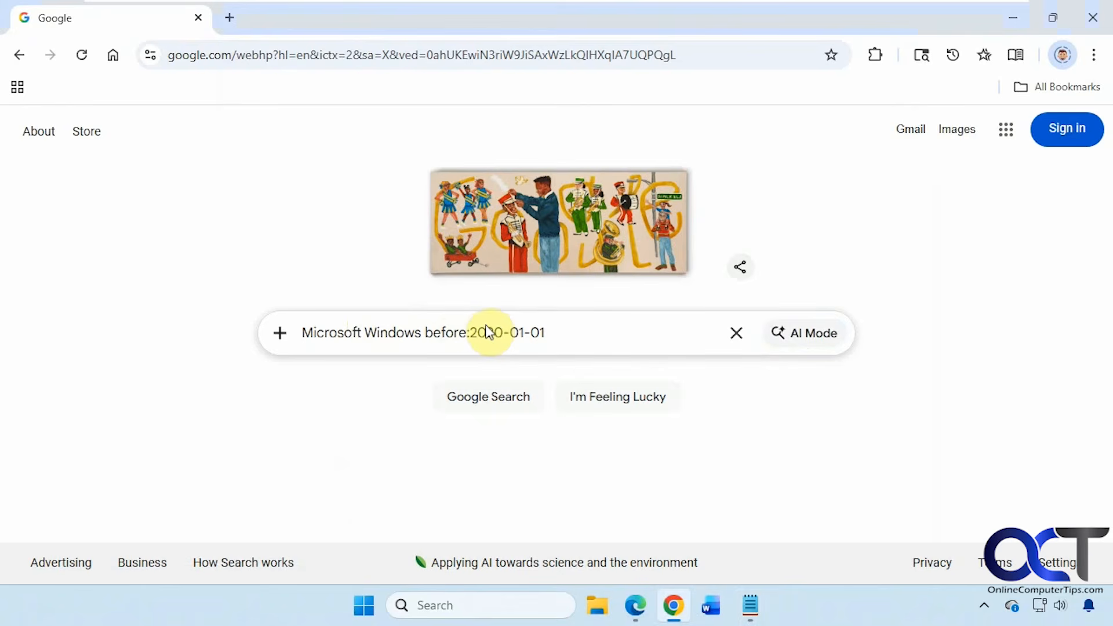
key("Return")
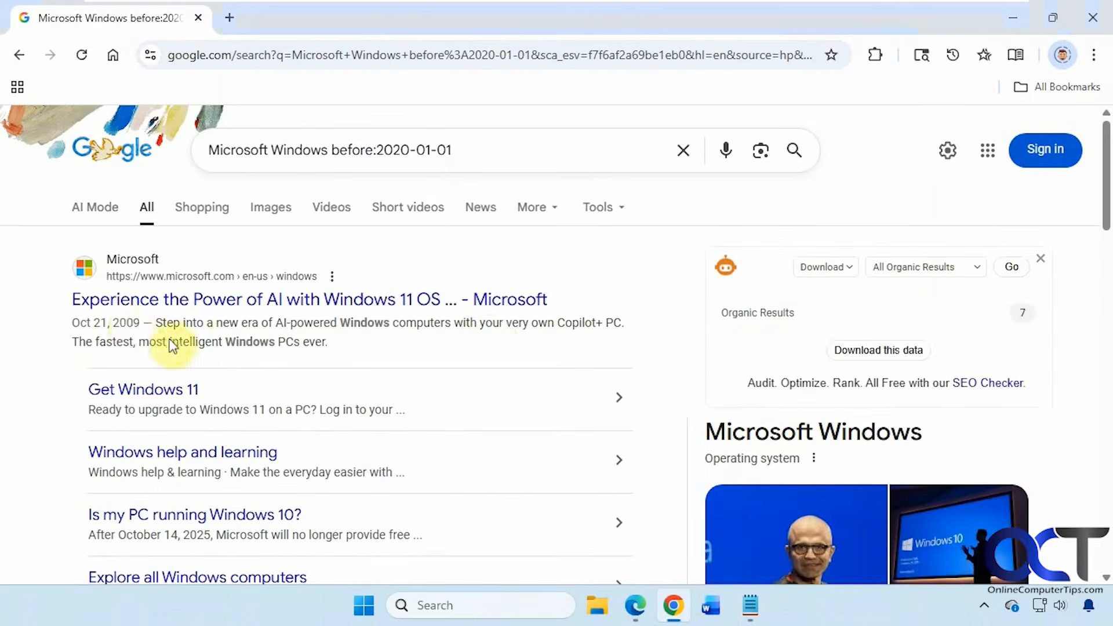
scroll(197, 350, "down", 10)
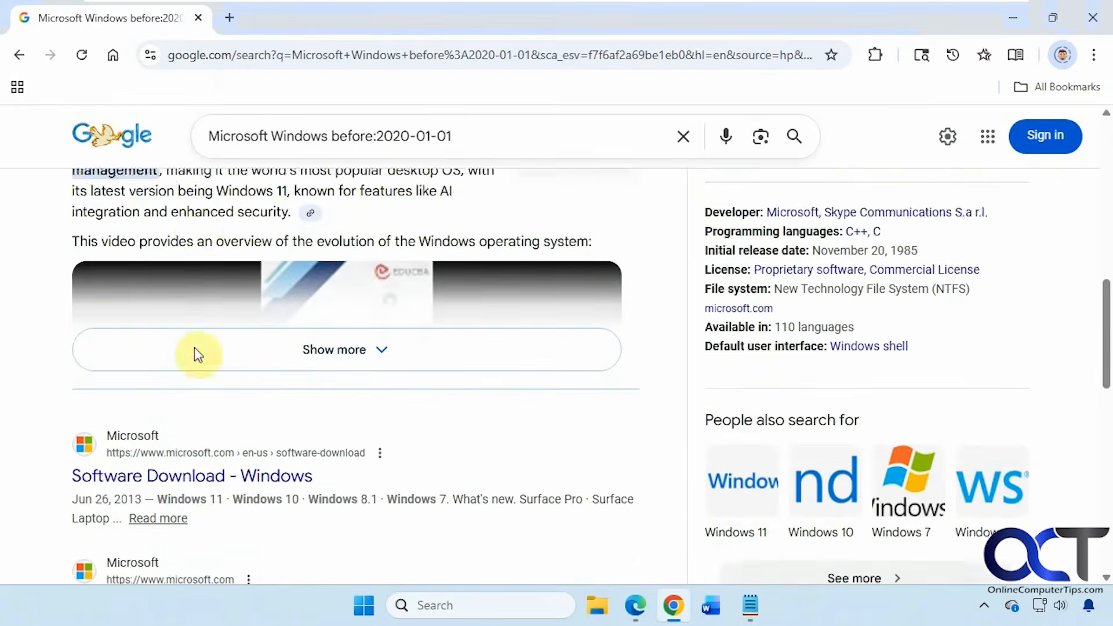
scroll(197, 353, "down", 7)
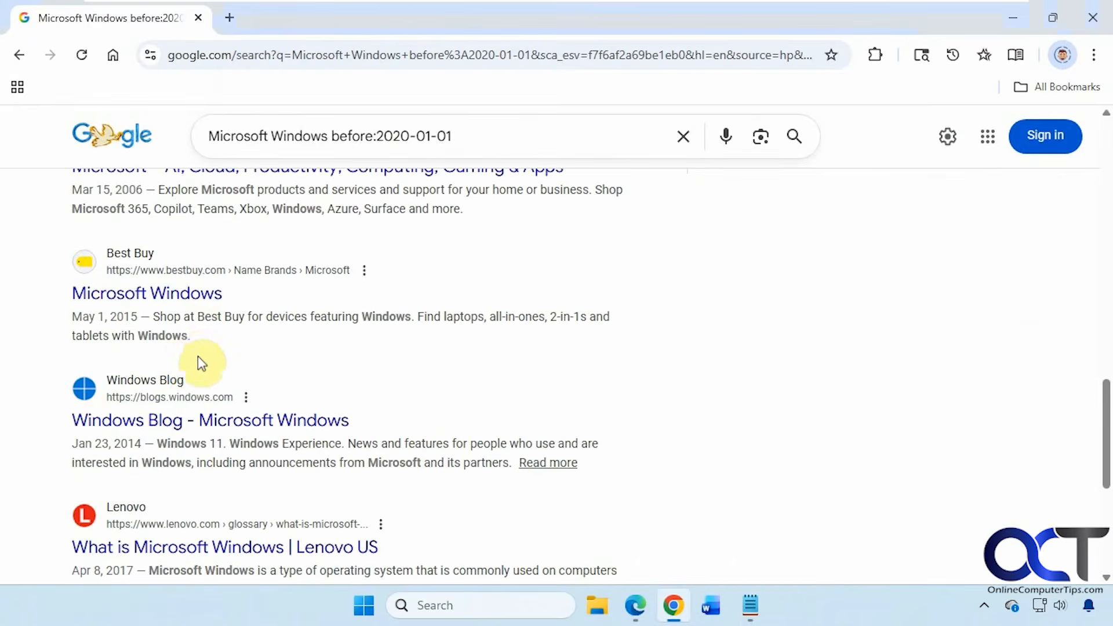
scroll(203, 356, "down", 1)
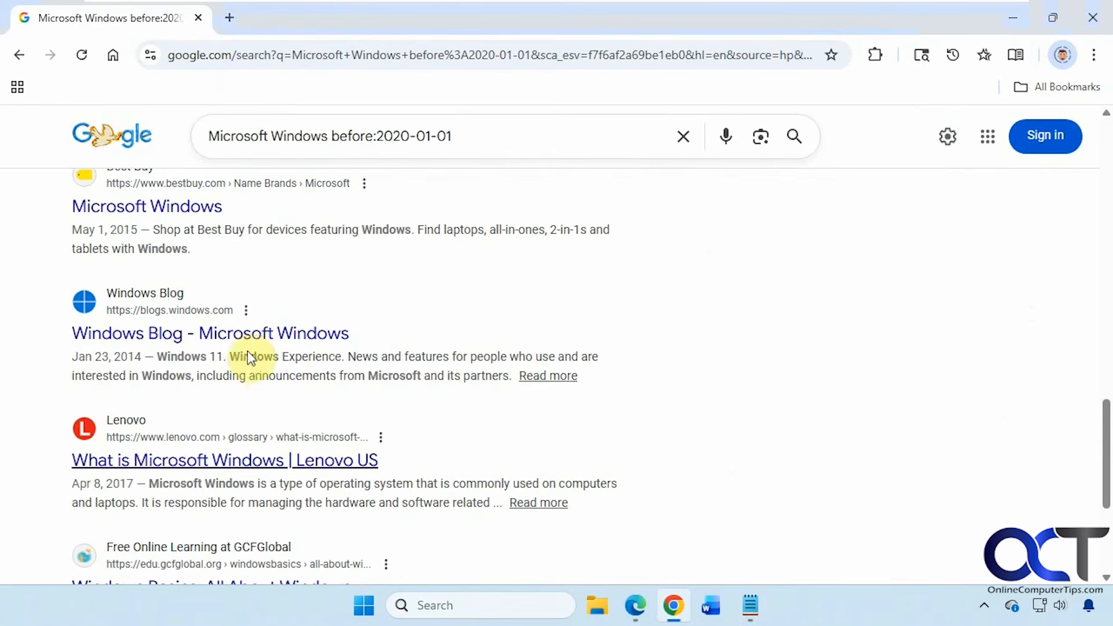
Switch to Notepad and copy 20% of 150 from the Conversions examples
left_click(758, 612)
left_click(540, 469)
scroll(461, 420, "down", 2)
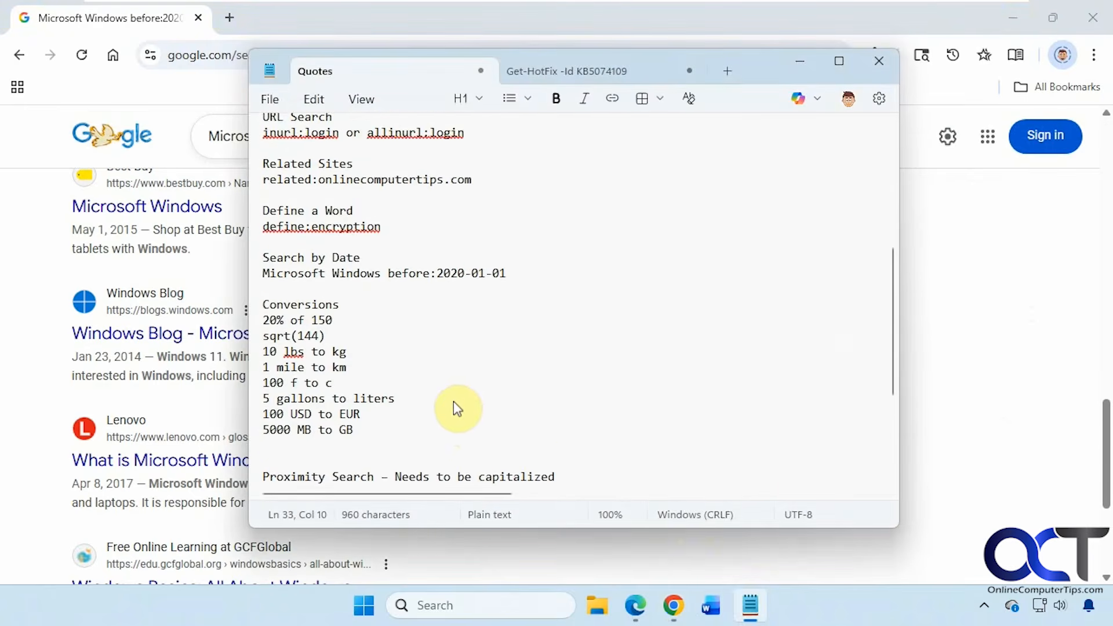
scroll(435, 376, "down", 1)
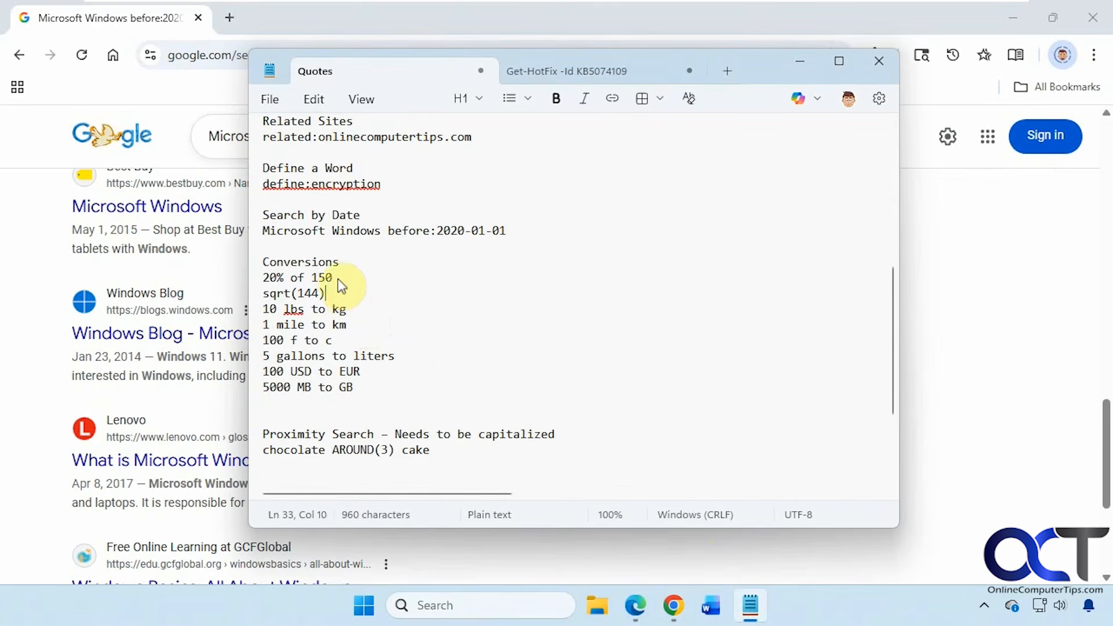
left_click_drag(335, 276, 262, 278)
key("ctrl+c")
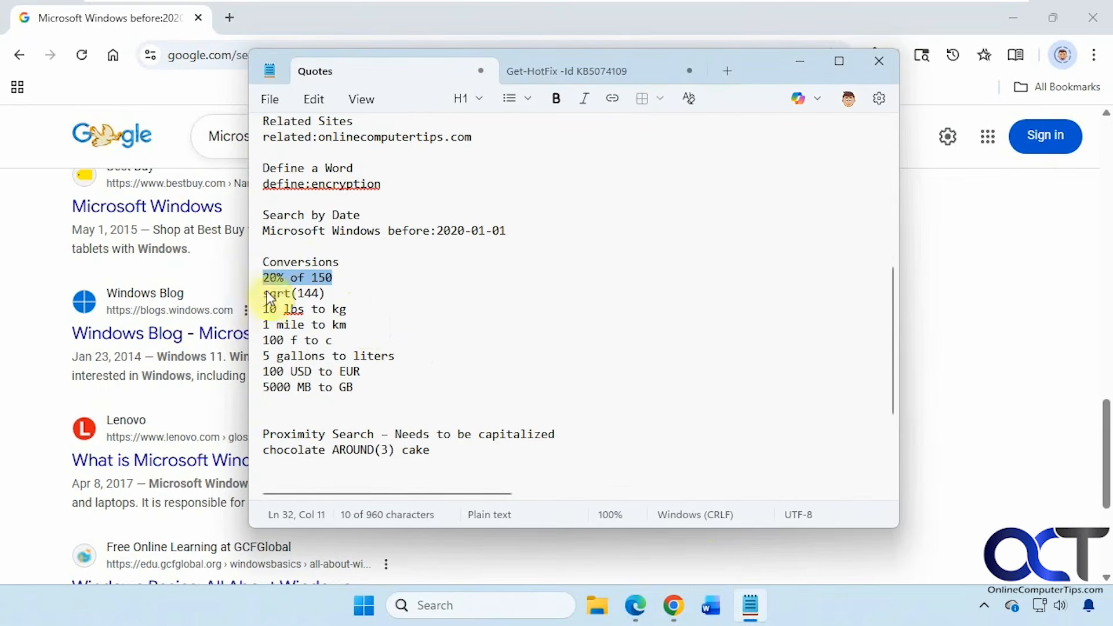
Search from Google's home page in Chrome for 20% of 150
left_click(110, 138)
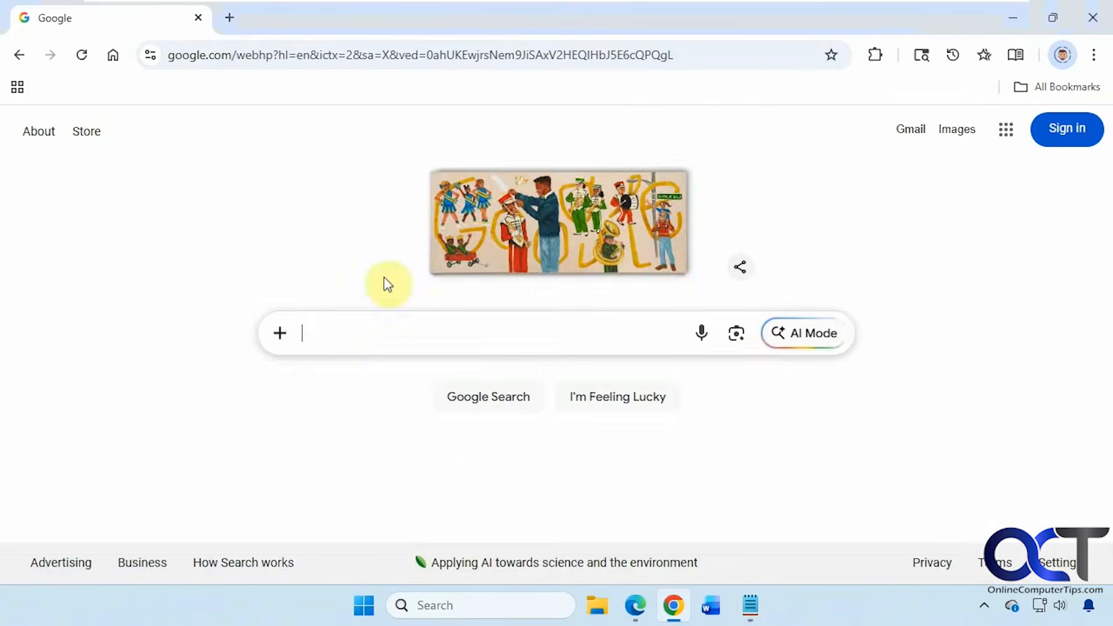
key("ctrl+v")
key("Return")
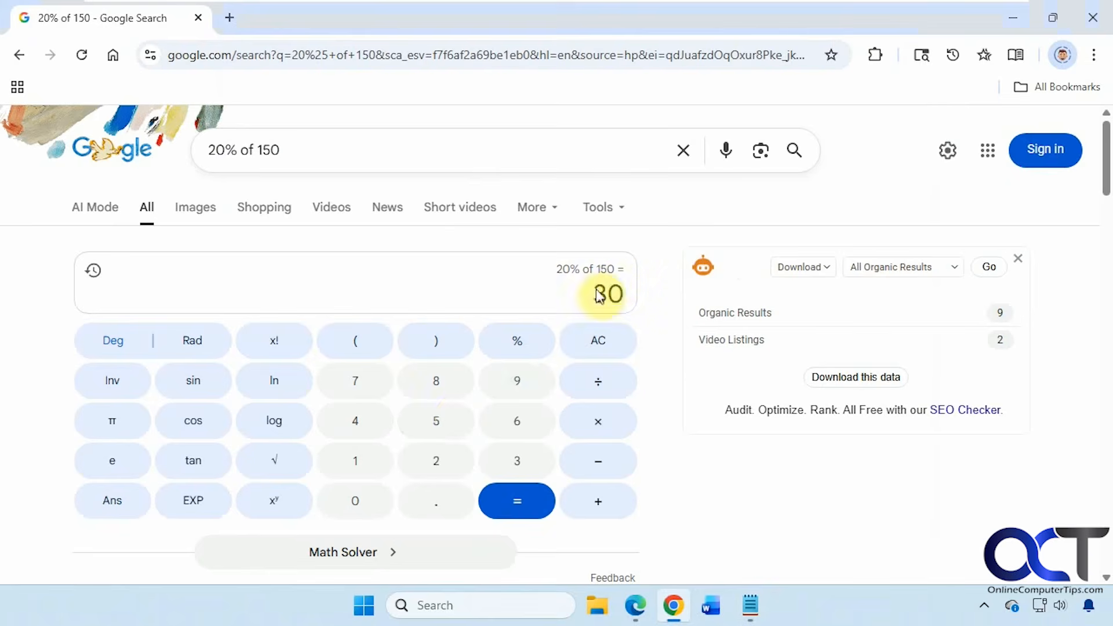
Switch to Notepad and copy sqrt(144) from the Conversions examples
left_click(749, 604)
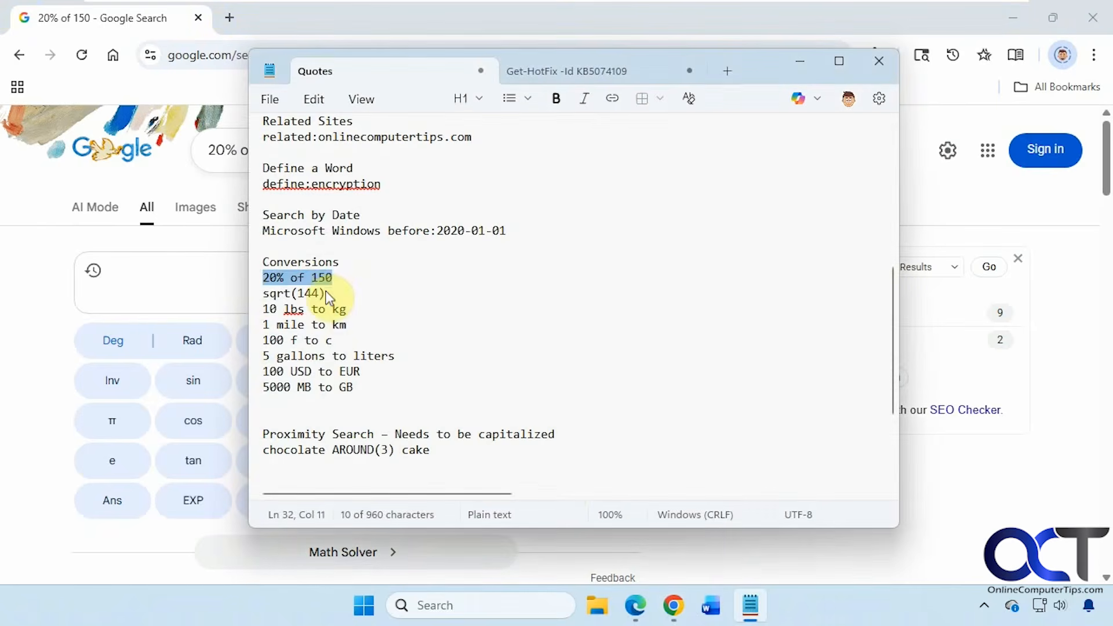
left_click_drag(325, 293, 258, 292)
key("ctrl+c")
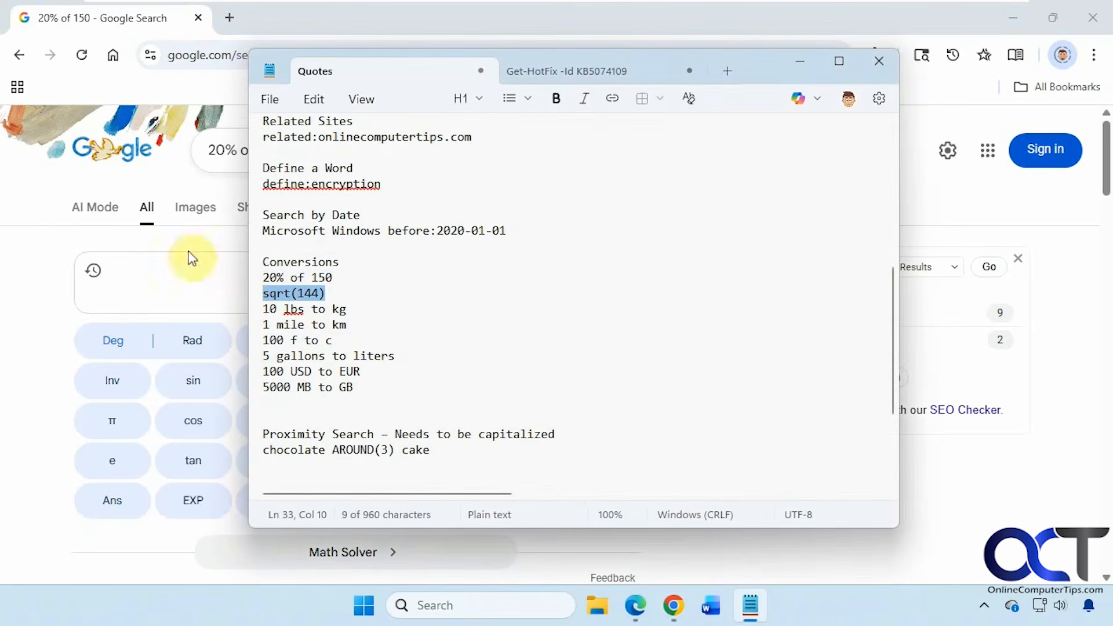
Replace the query on Chrome's Google results page with sqrt(144) and run the search
left_click(218, 149)
key("ctrl+a")
key("ctrl+v")
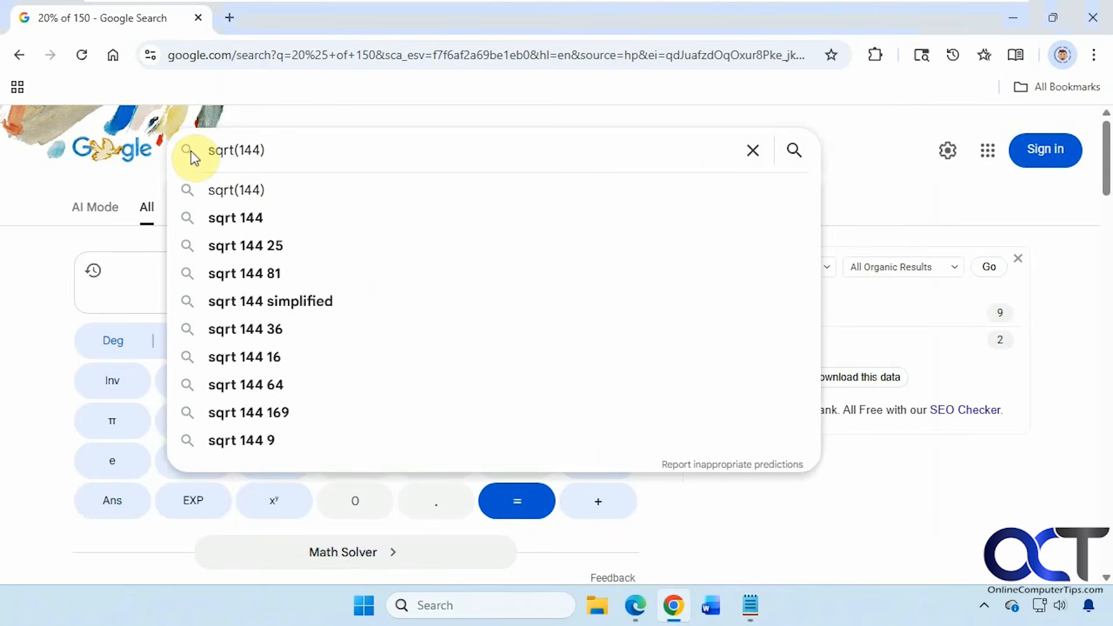
key("Return")
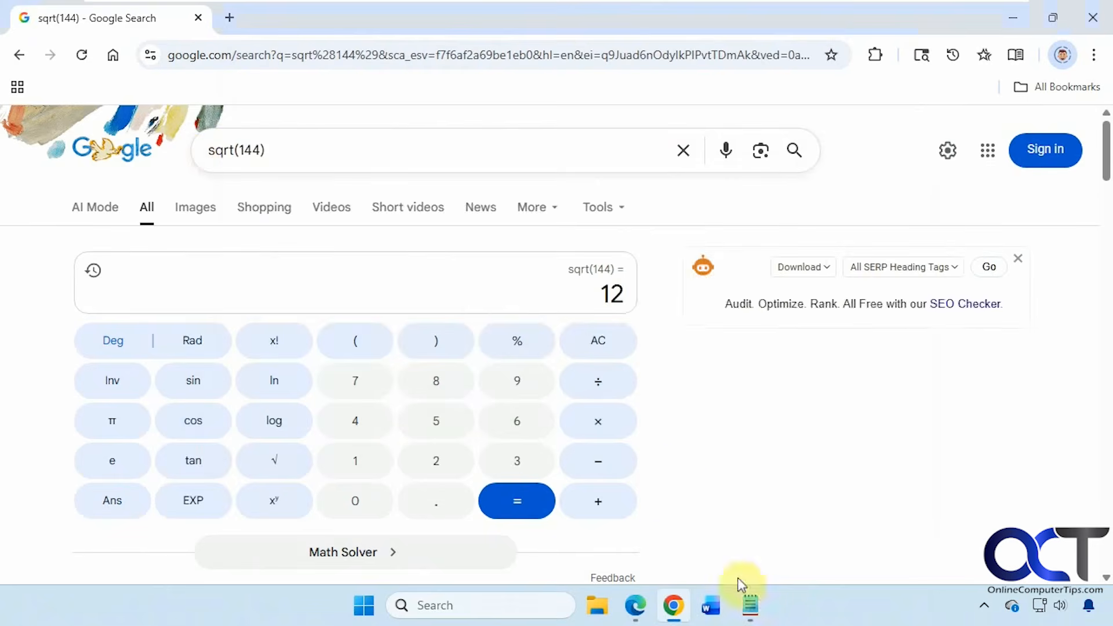
Copy 100 f to c from the Conversions examples in Notepad and search Google for it in Chrome
left_click(748, 604)
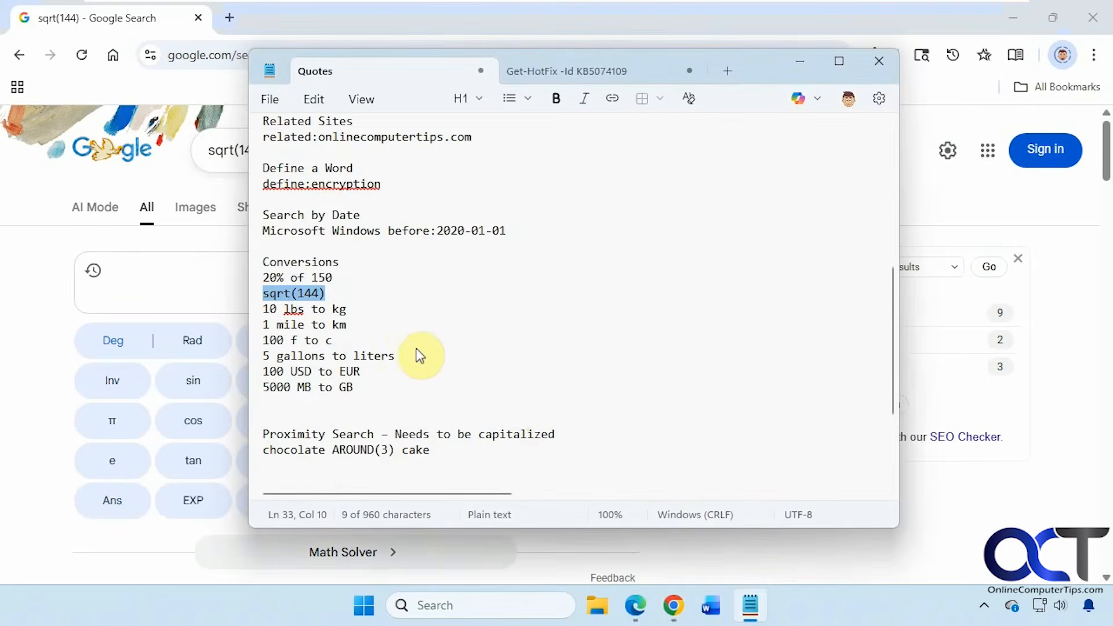
left_click_drag(335, 339, 258, 339)
left_click(232, 150)
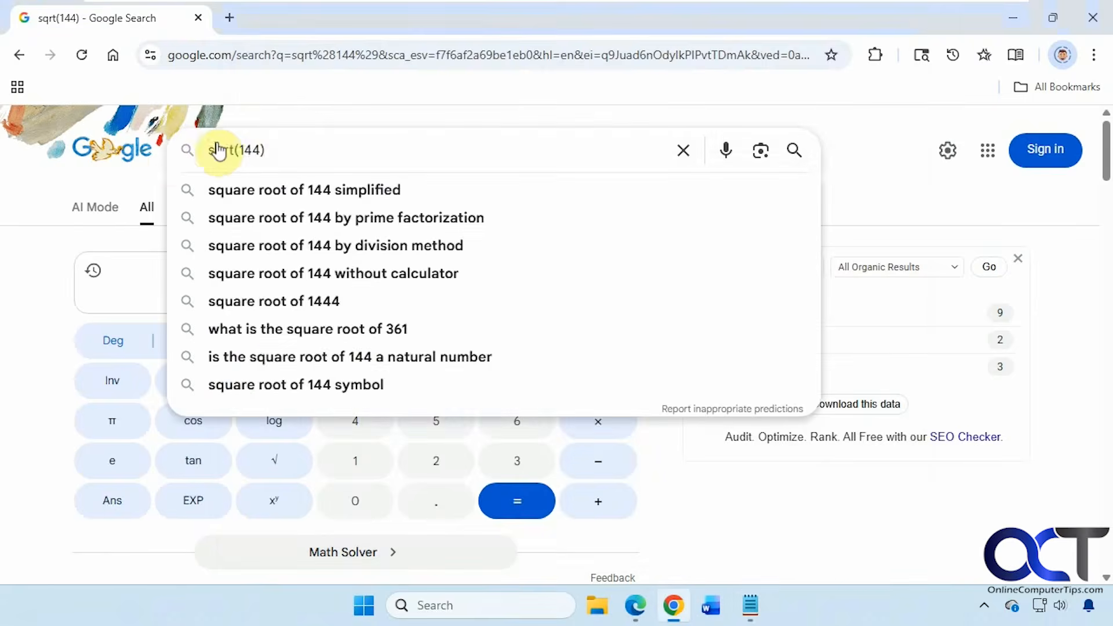
left_click_drag(266, 150, 171, 161)
type("100 f to c")
key("Return")
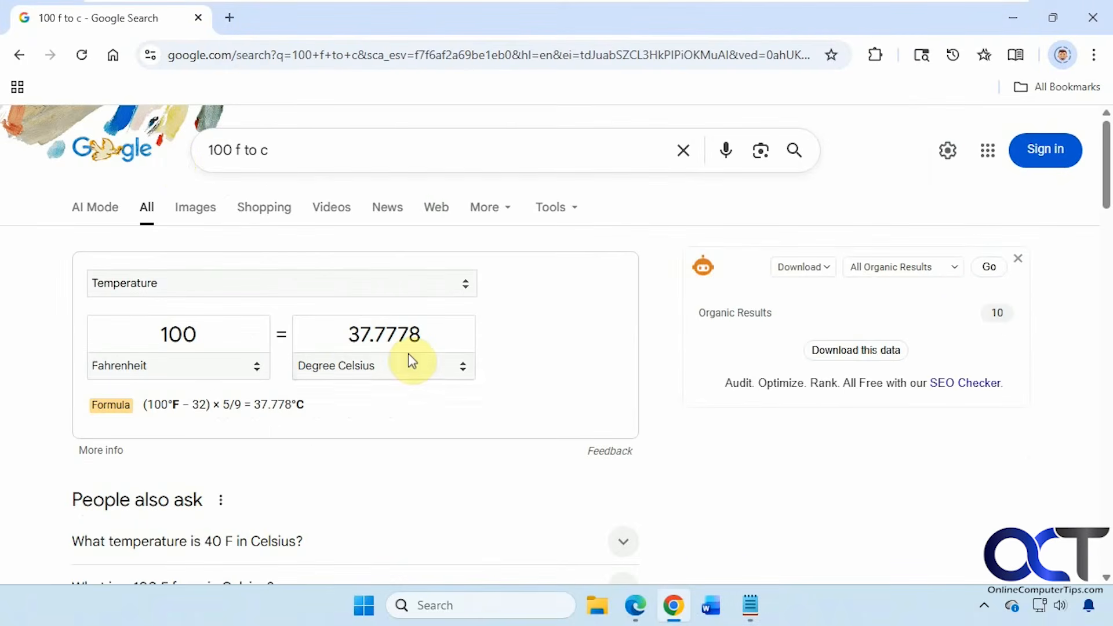
Copy 5000 MB to GB from the Conversions examples in Notepad and run it as a Google search in Chrome
left_click(750, 605)
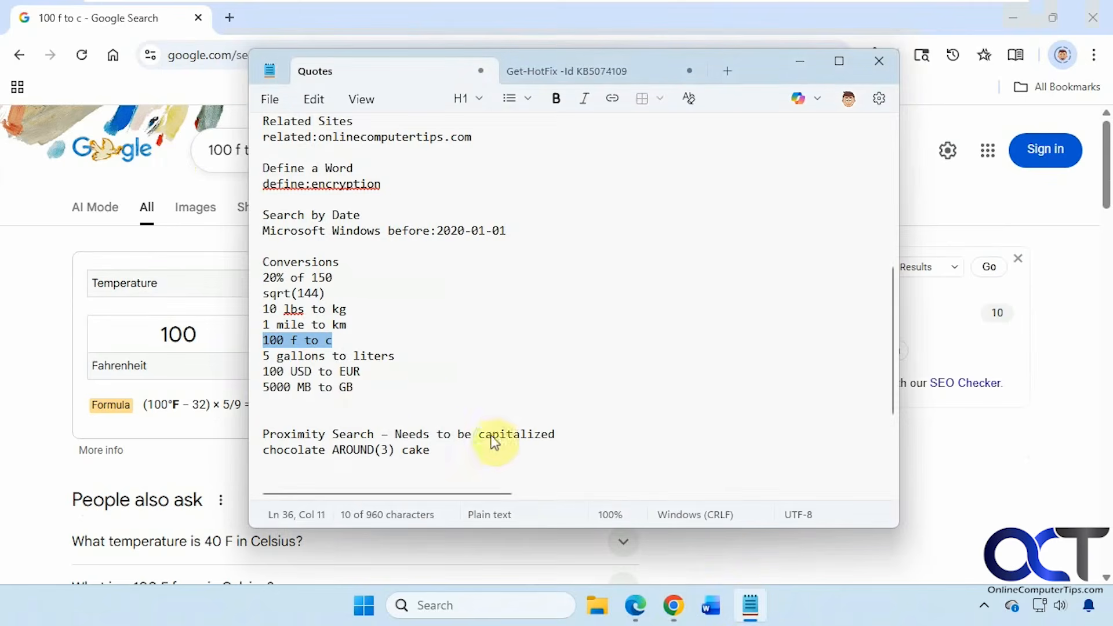
left_click(360, 373)
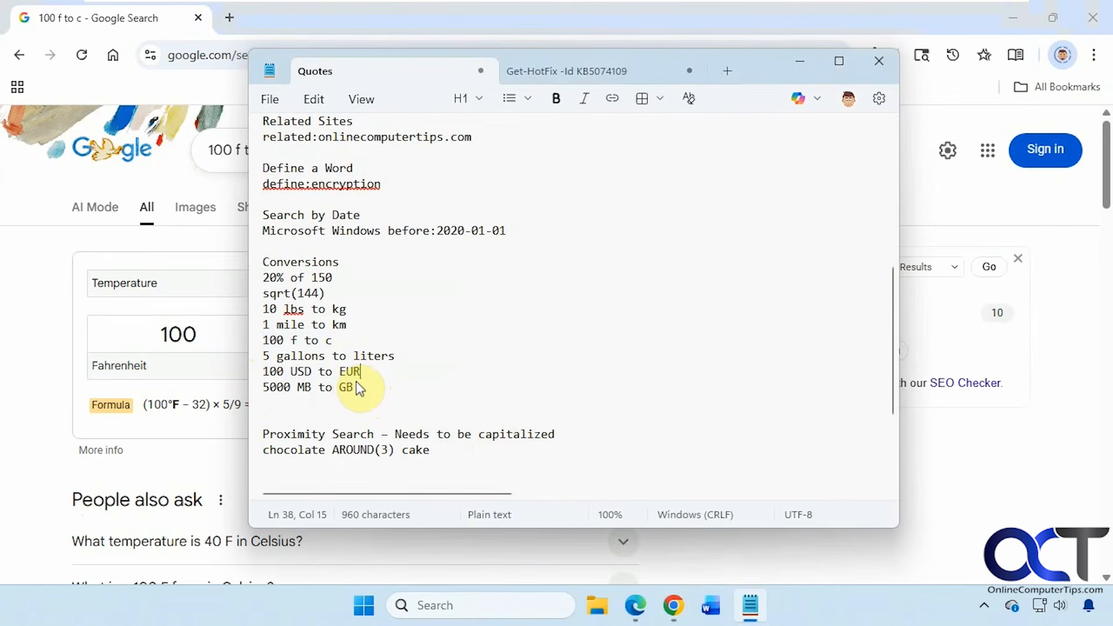
left_click_drag(356, 383, 262, 385)
key("ctrl+c")
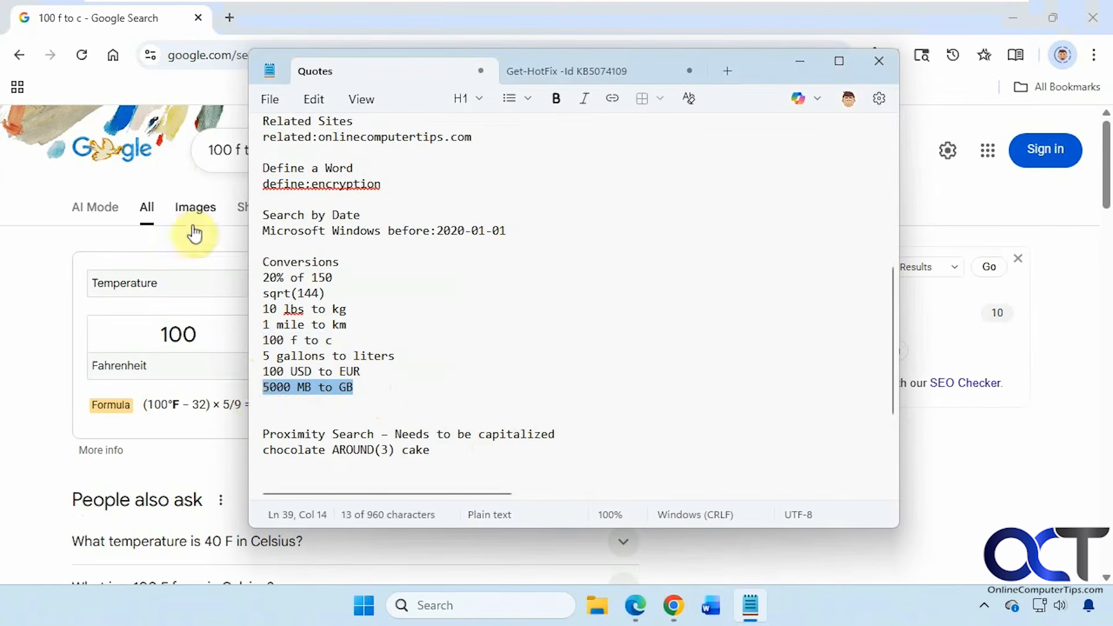
left_click(219, 149)
key("ctrl+a")
key("ctrl+v")
key("Return")
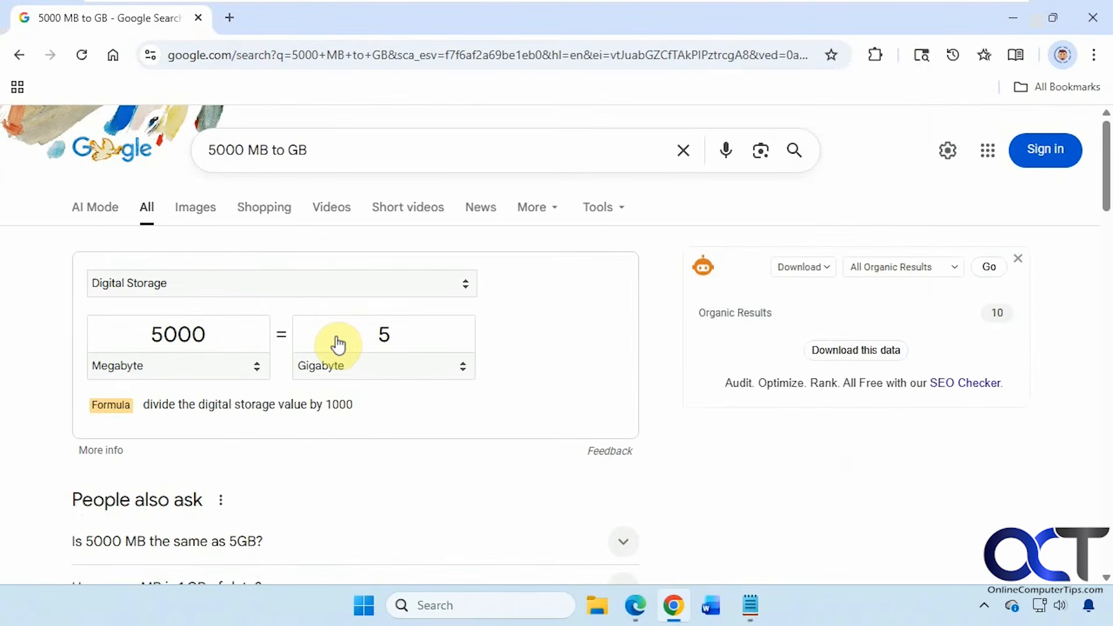
Switch to Notepad and copy the Proximity Search example chocolate AROUND(3) cake
left_click(748, 602)
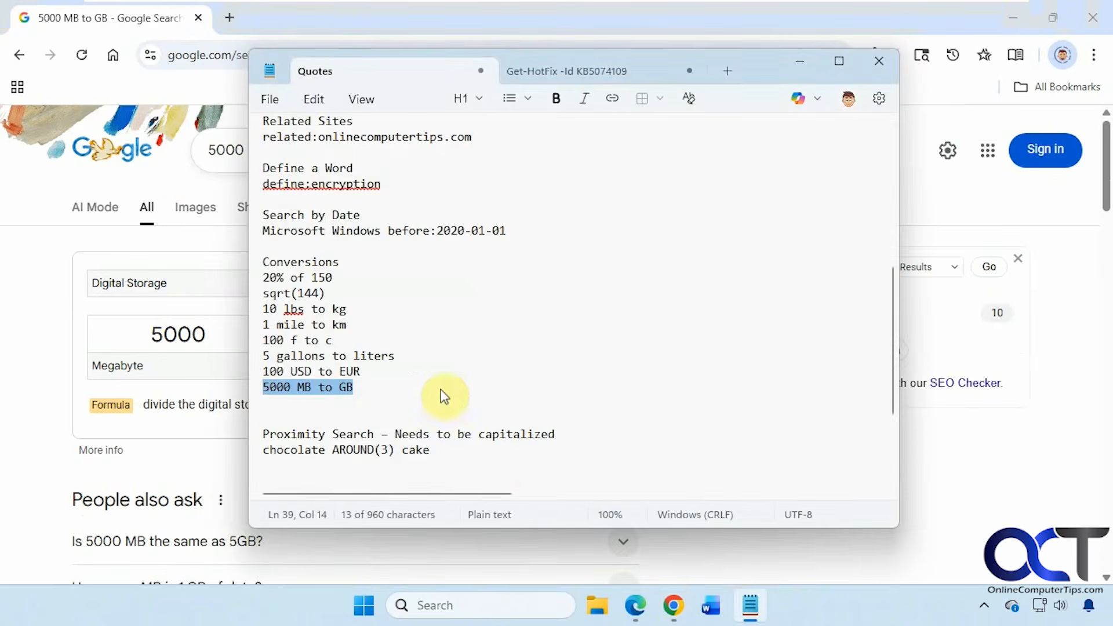
scroll(442, 393, "down", 2)
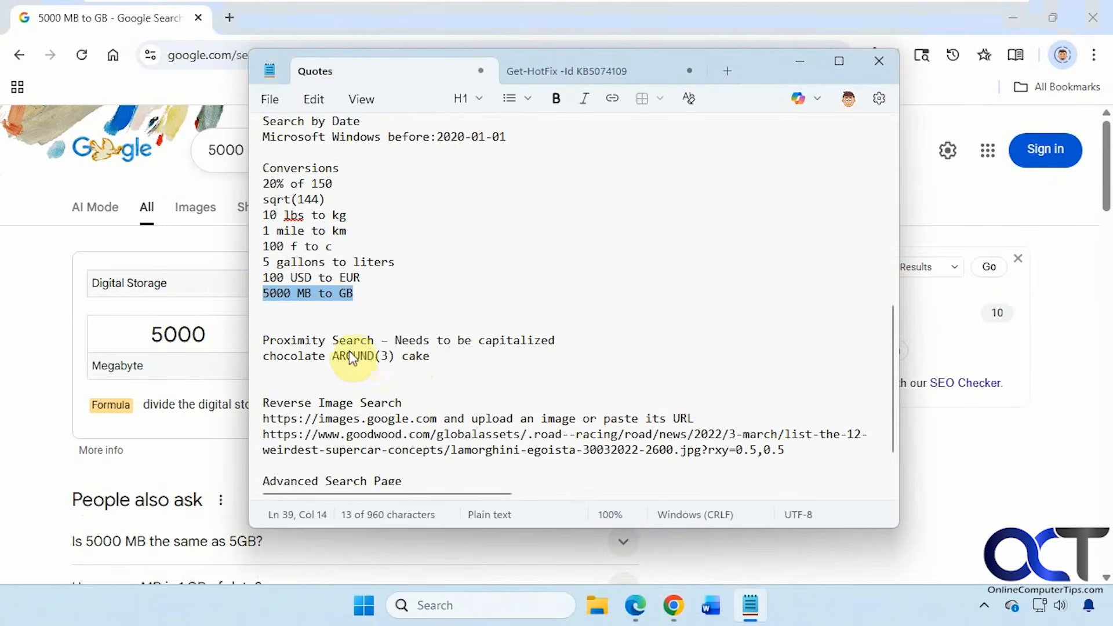
double_click(346, 356)
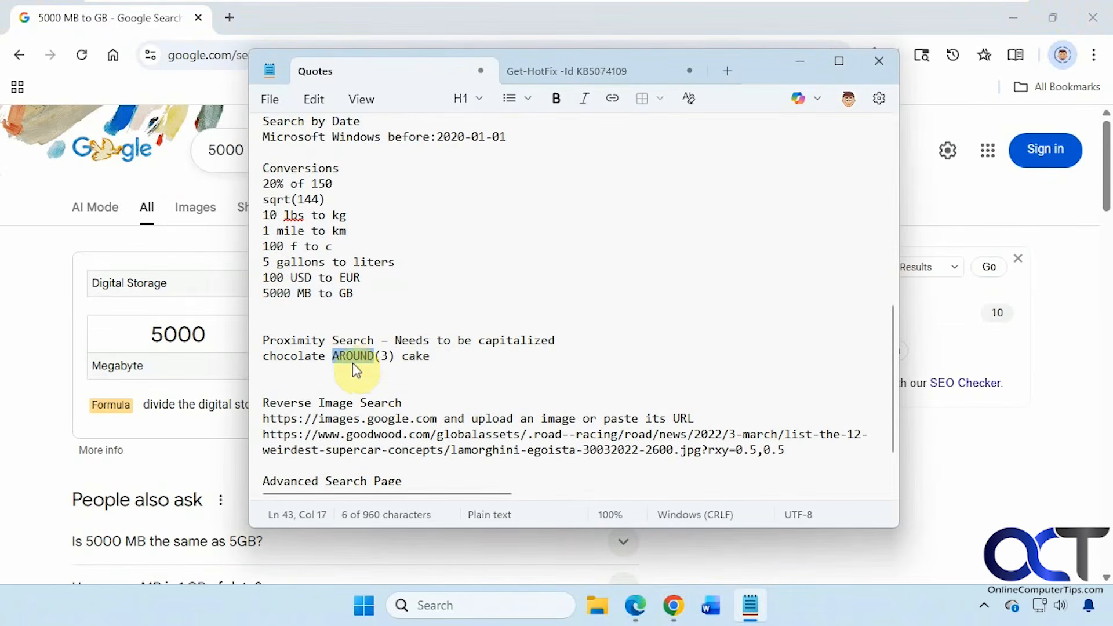
left_click(292, 358)
left_click(411, 357)
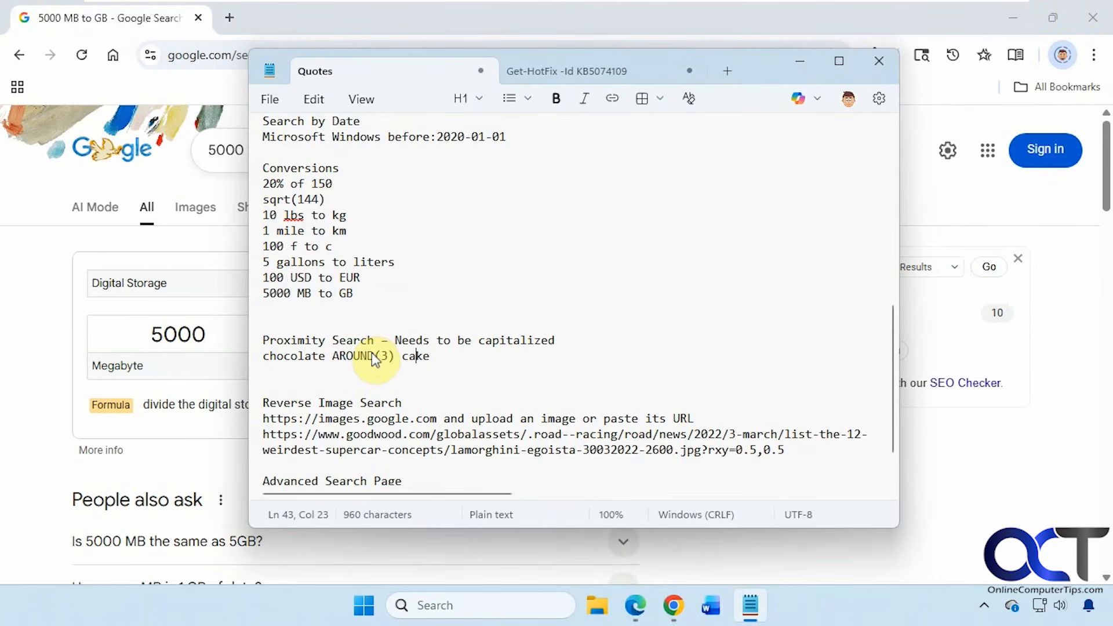
left_click_drag(430, 356, 329, 356)
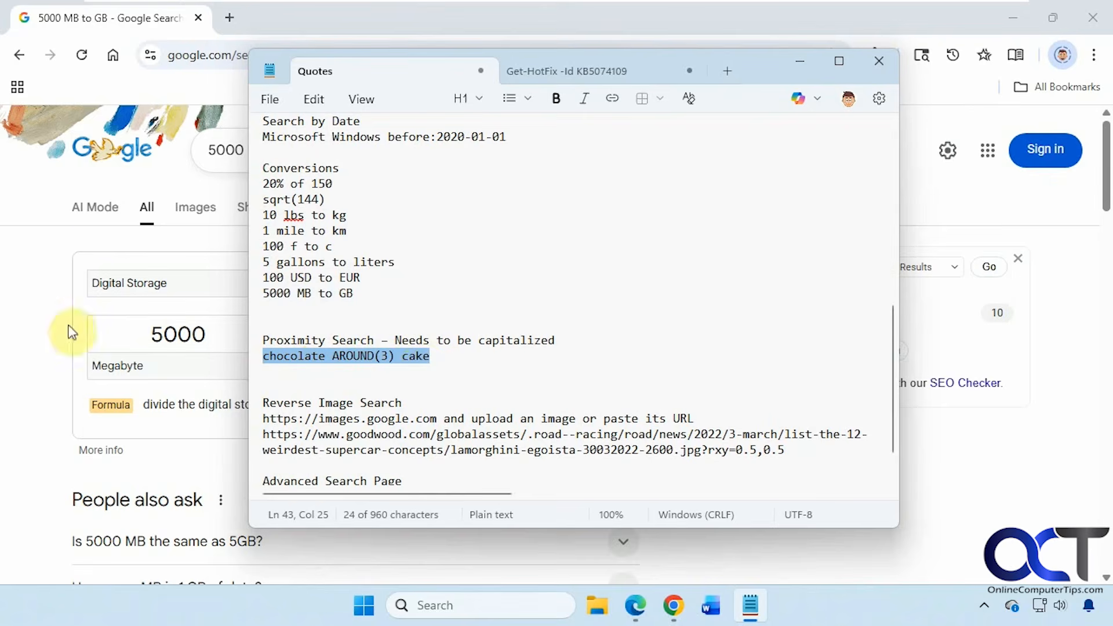
Open Google's home page in Chrome and search for chocolate AROUND(3) cake
left_click(126, 152)
type("chocolate AROUND(3) cake")
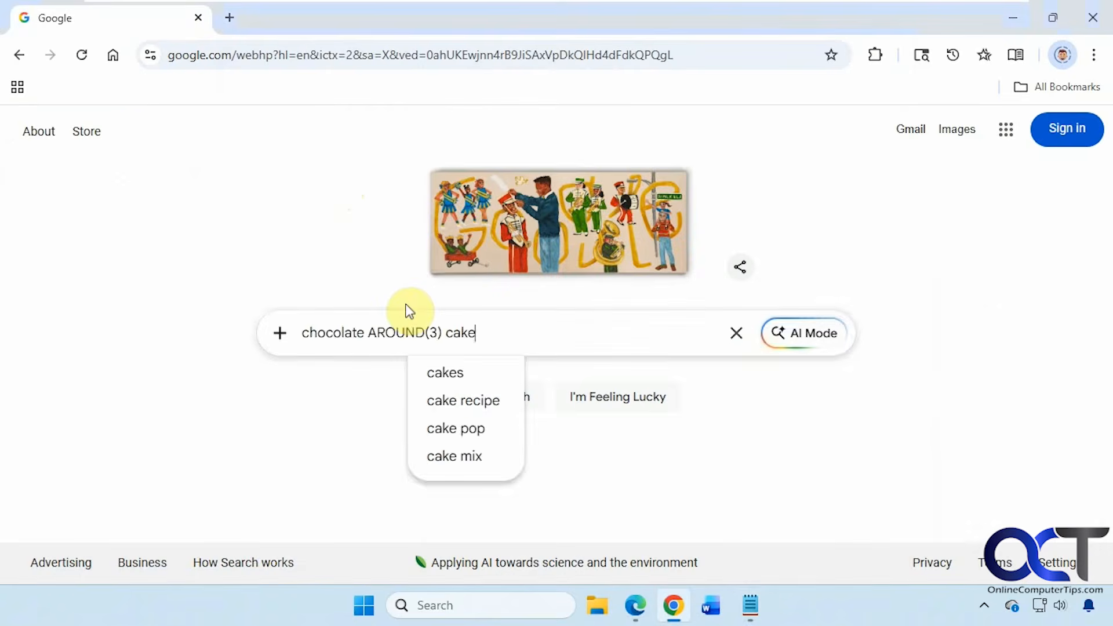
key("Return")
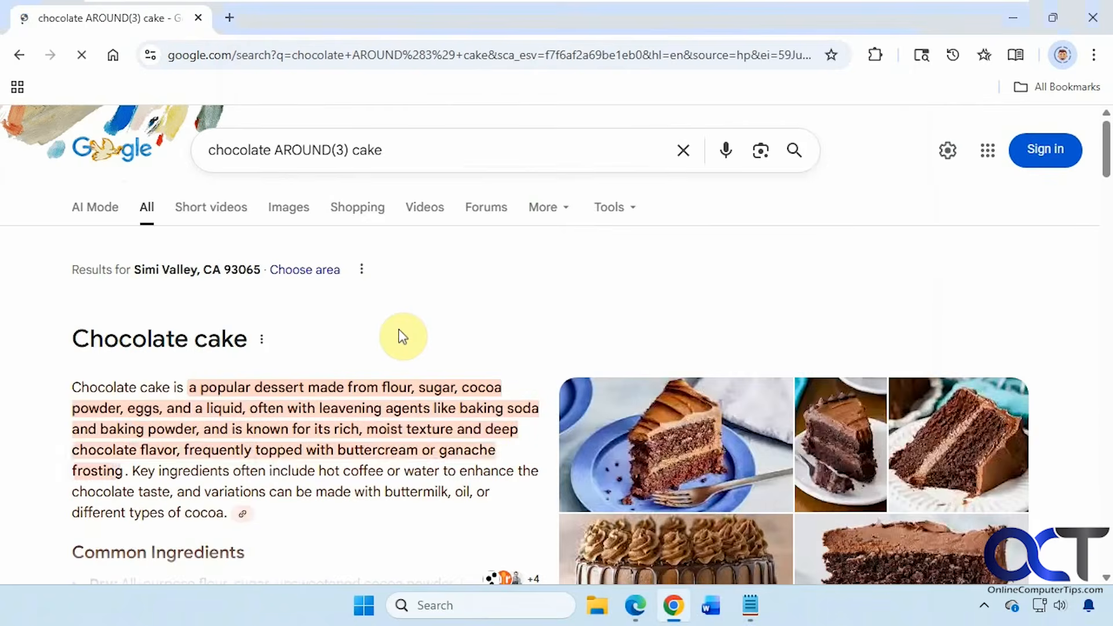
Examine the chocolate AROUND(3) cake results for how closely the two words appear together
scroll(392, 373, "down", 5)
scroll(382, 368, "down", 3)
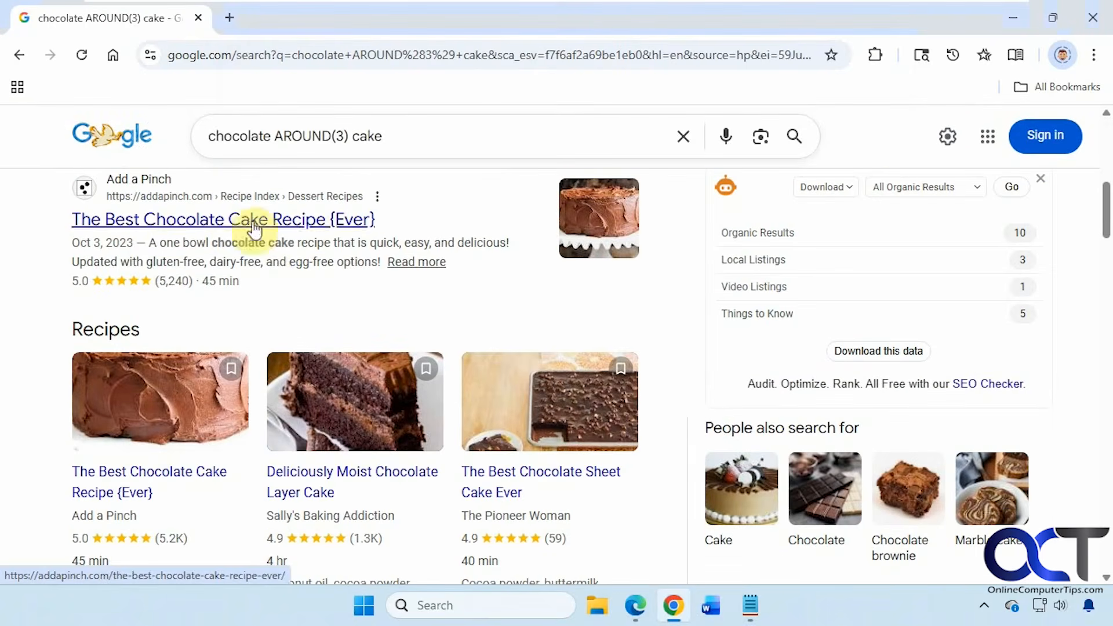
scroll(310, 305, "down", 3)
scroll(310, 308, "down", 3)
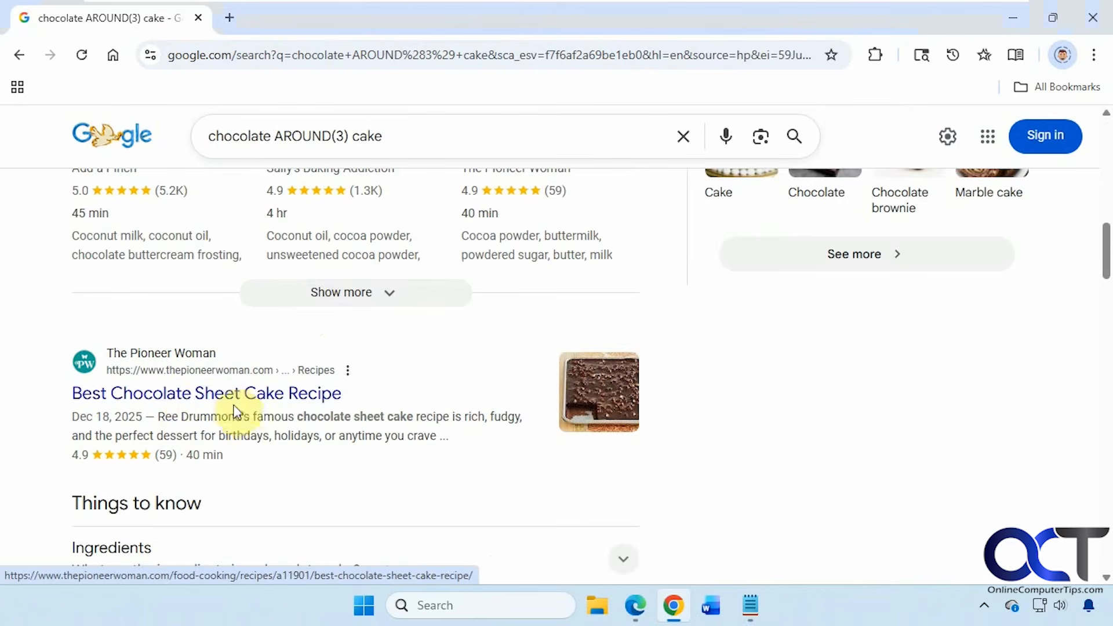
scroll(292, 435, "down", 3)
scroll(293, 435, "down", 5)
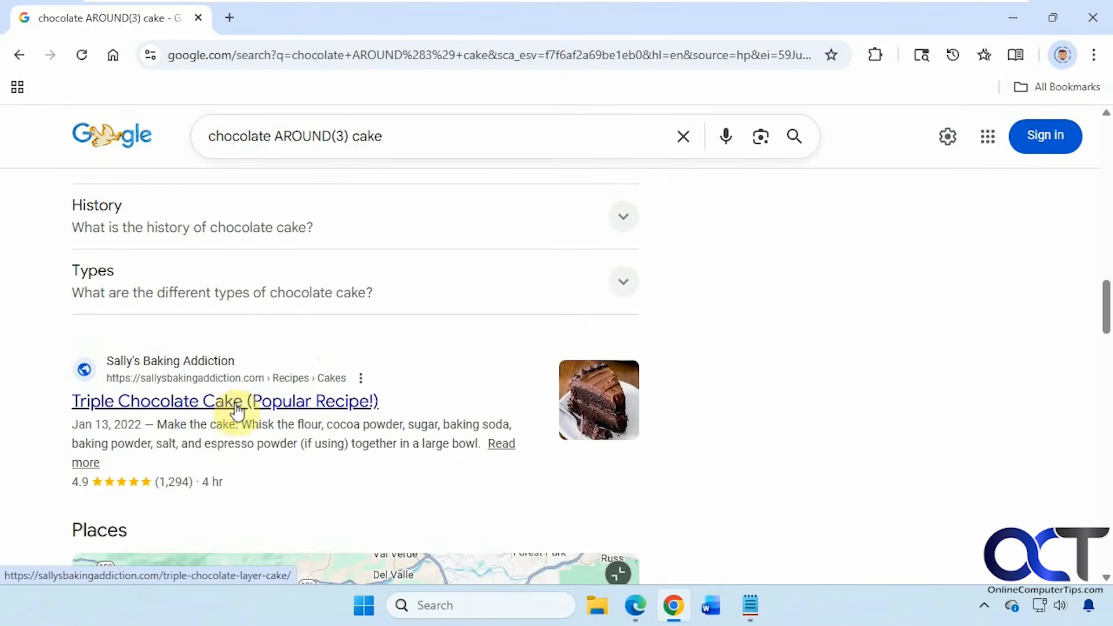
scroll(790, 507, "up", 3)
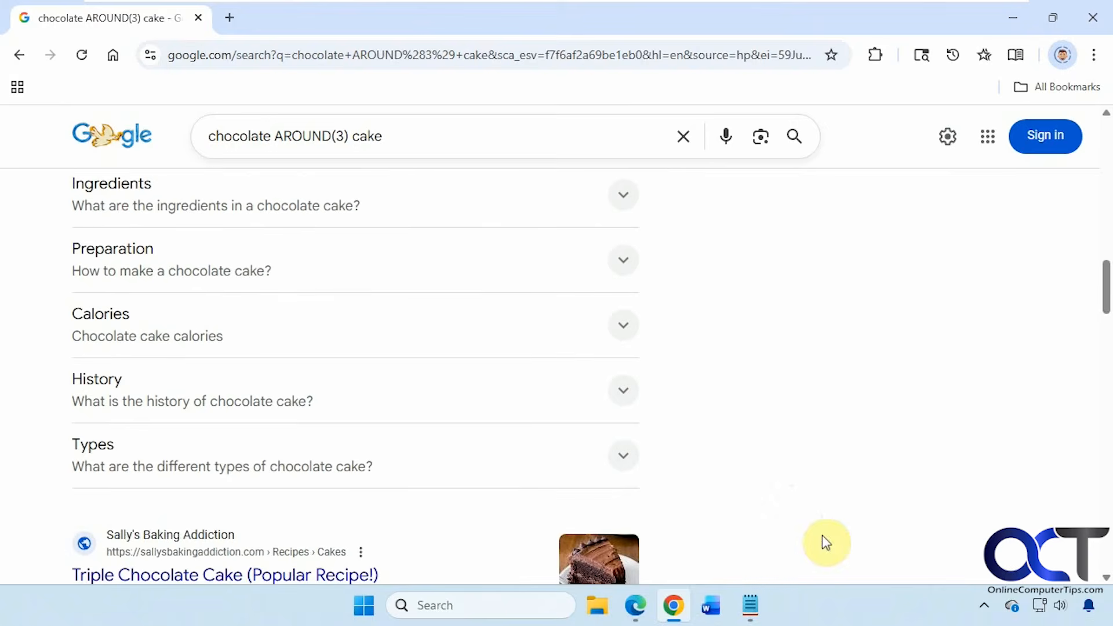
Check the Reverse Image Search example in Notepad, then open Google Images from Google's home page in Chrome
left_click(749, 607)
scroll(328, 355, "down", 1)
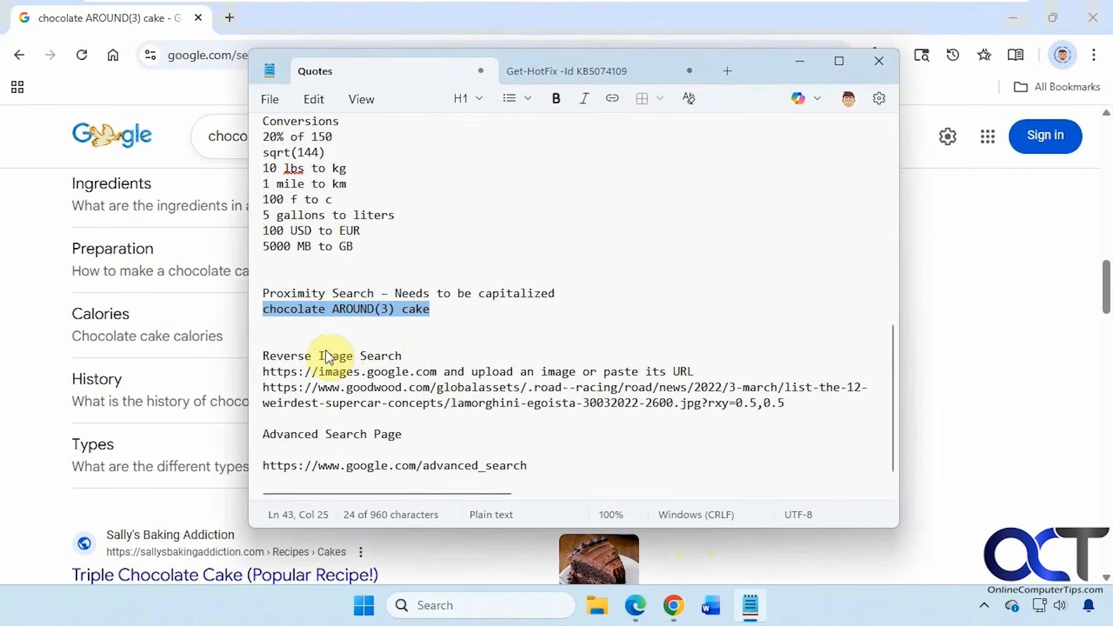
left_click(137, 141)
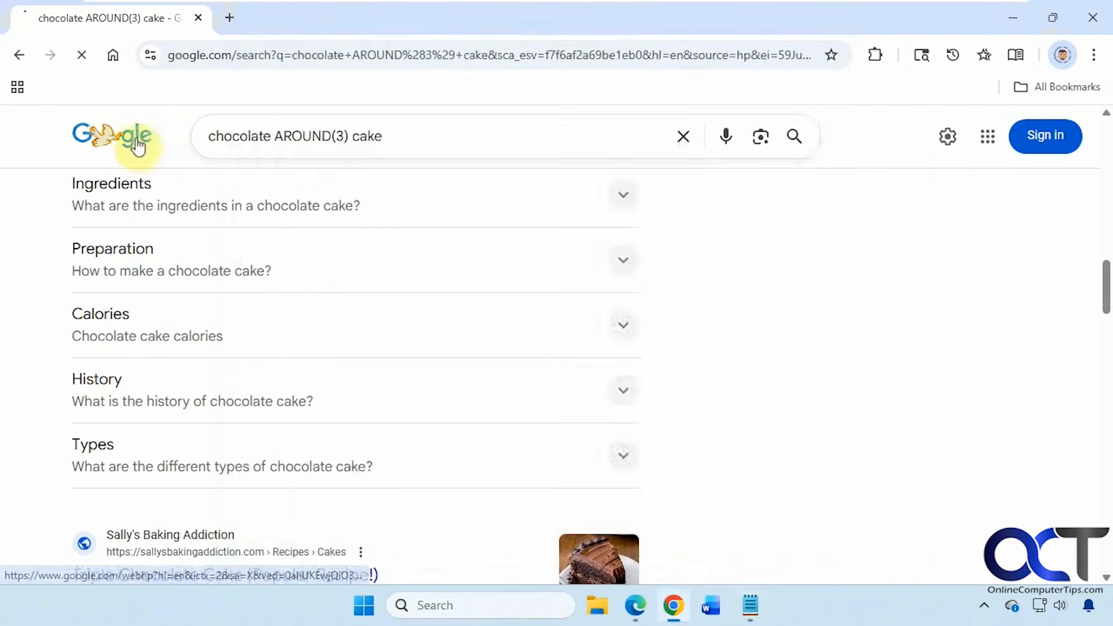
left_click(957, 132)
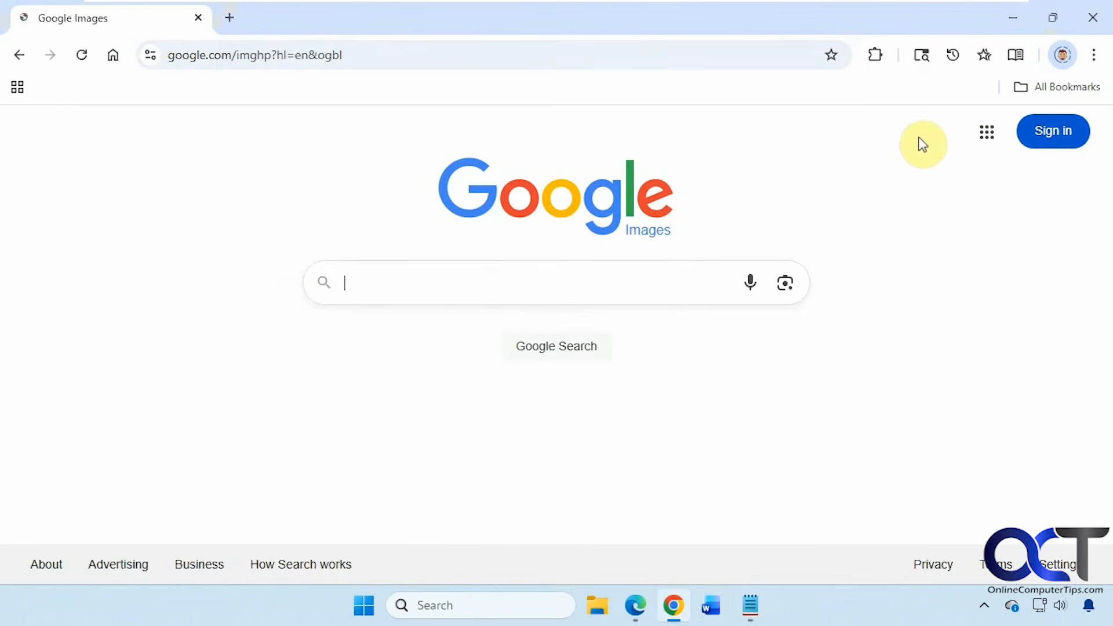
Switch to Notepad and copy the goodwood.com Lamborghini Egoista image URL under Reverse Image Search
left_click(745, 587)
left_click_drag(799, 399, 267, 390)
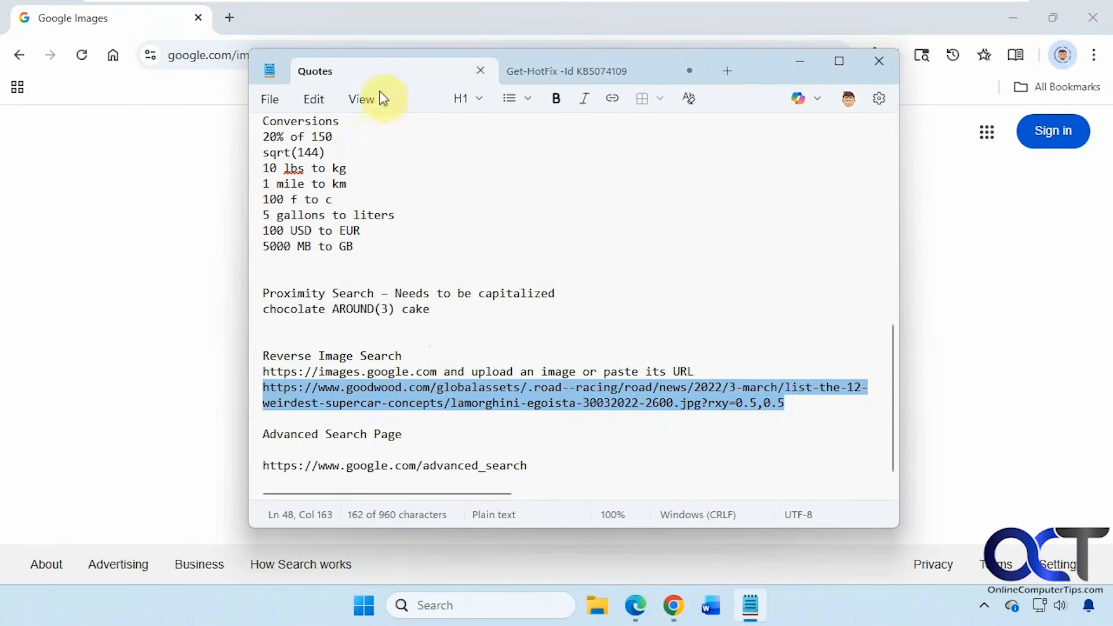
key("ctrl+c")
Open the copied goodwood.com image URL in a new Chrome tab
left_click(231, 26)
left_click(229, 17)
left_click(334, 63)
key("ctrl+v")
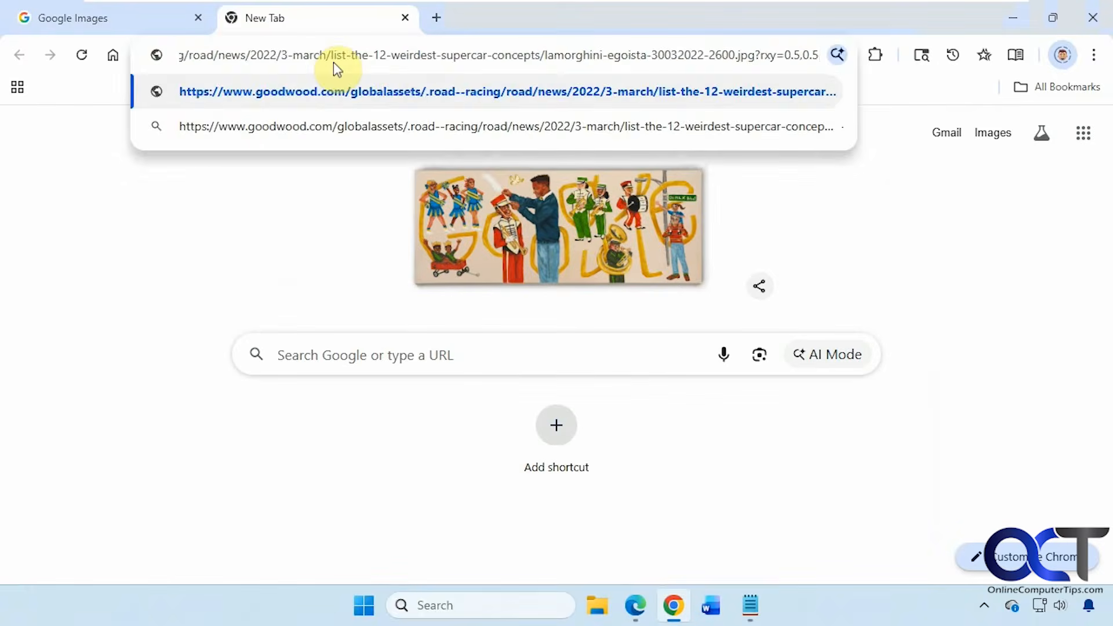
key("Return")
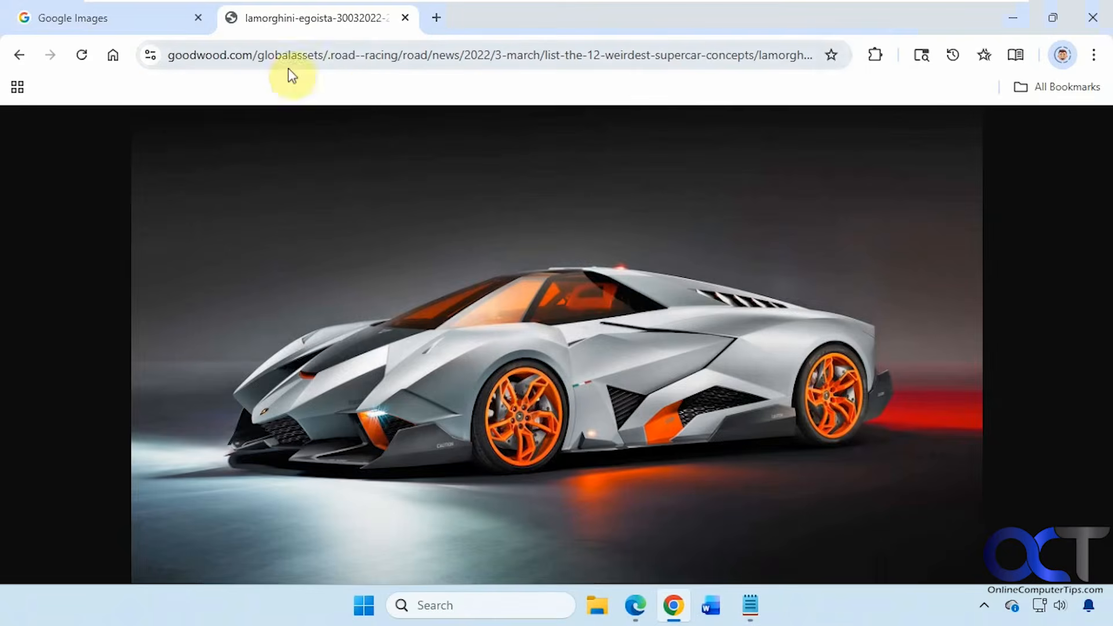
Return to the Google Images tab and run a search by image using the copied goodwood.com image link
left_click(129, 18)
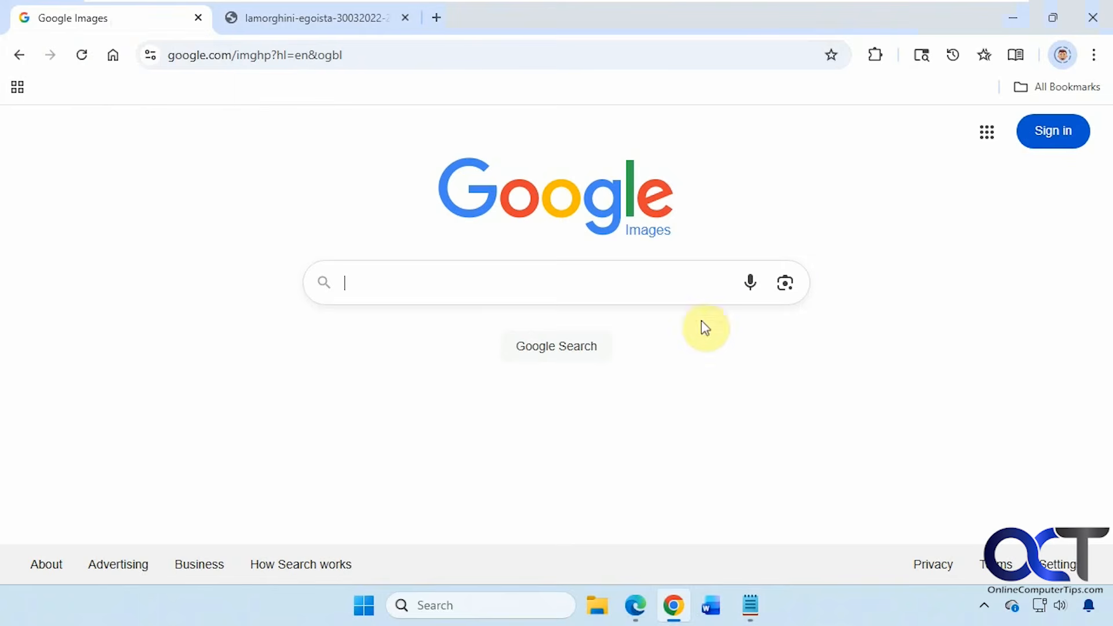
left_click(784, 284)
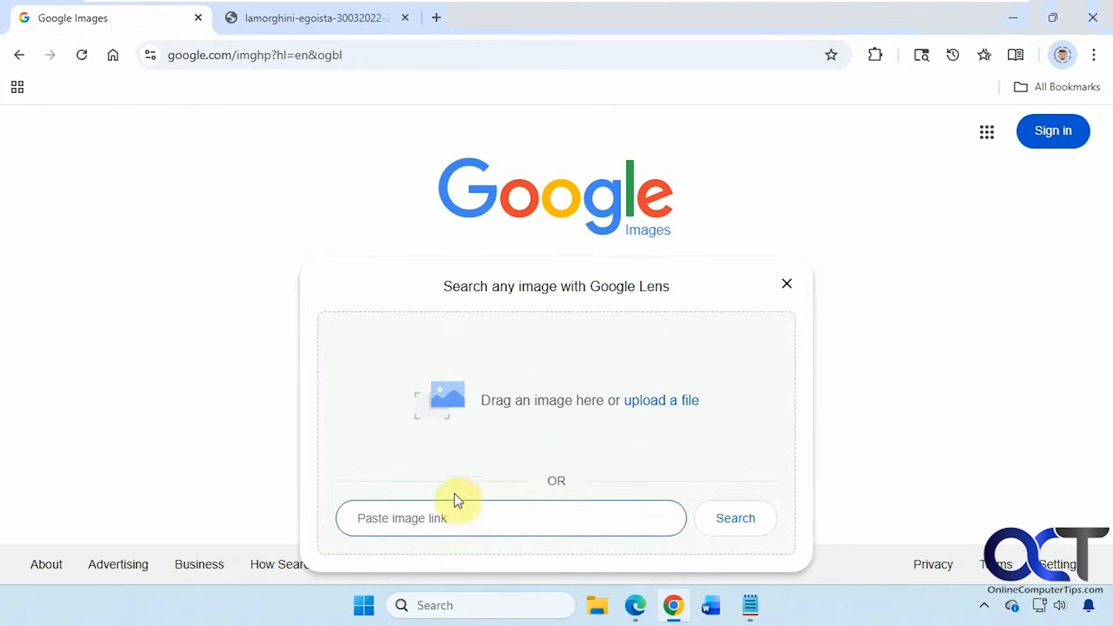
key("ctrl+v")
left_click(737, 518)
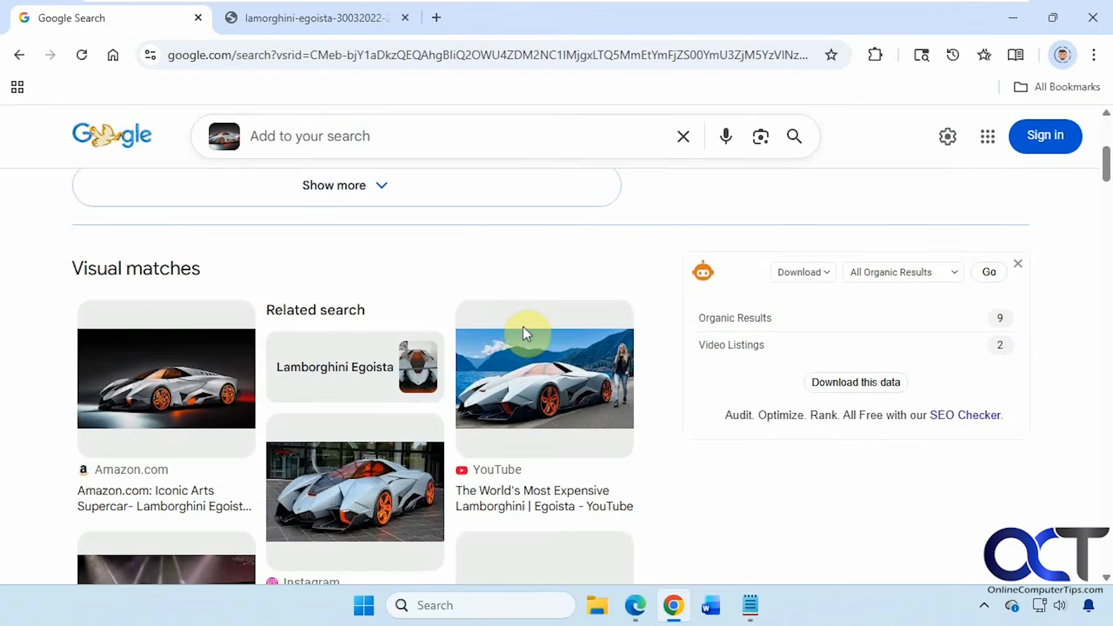
Browse the visual matches for the car image and open a new Google Lens search by image
scroll(530, 335, "down", 1)
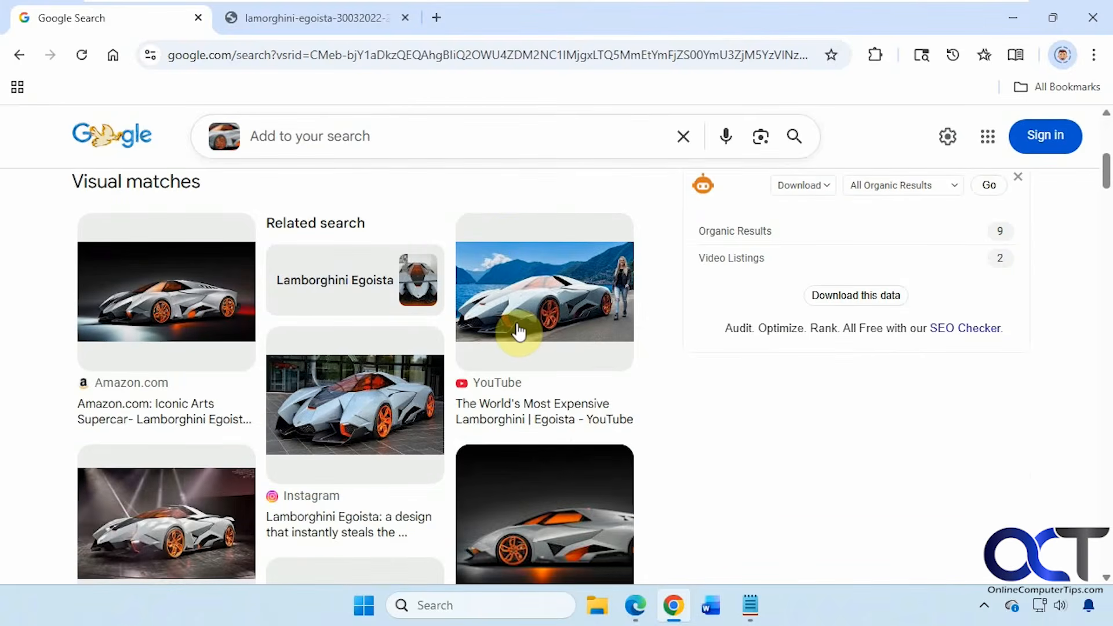
scroll(527, 334, "down", 2)
scroll(518, 332, "down", 5)
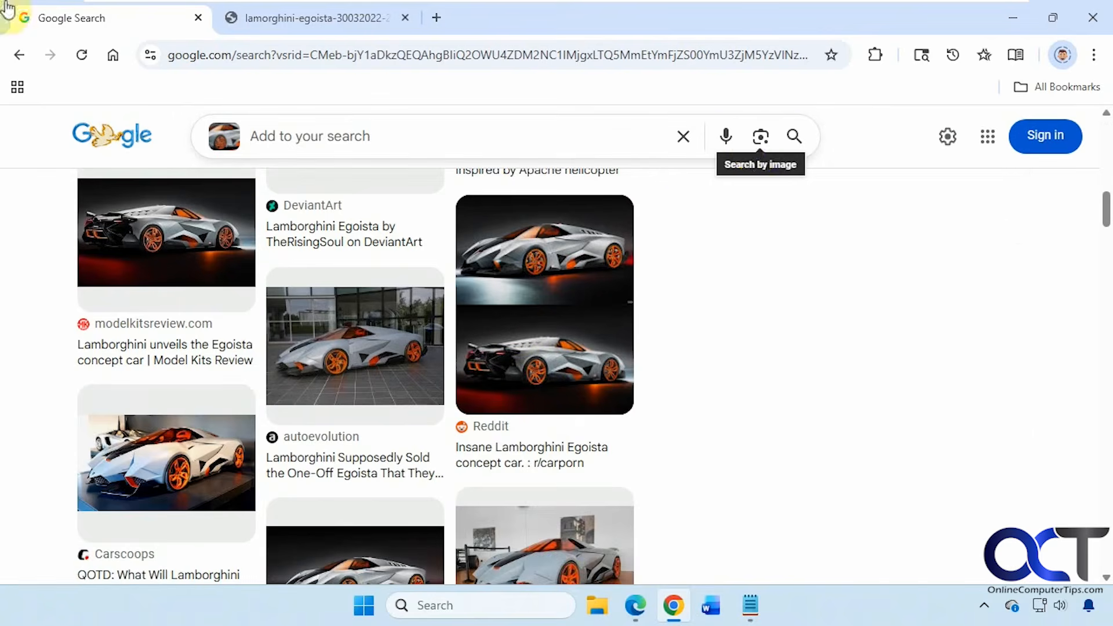
left_click(760, 137)
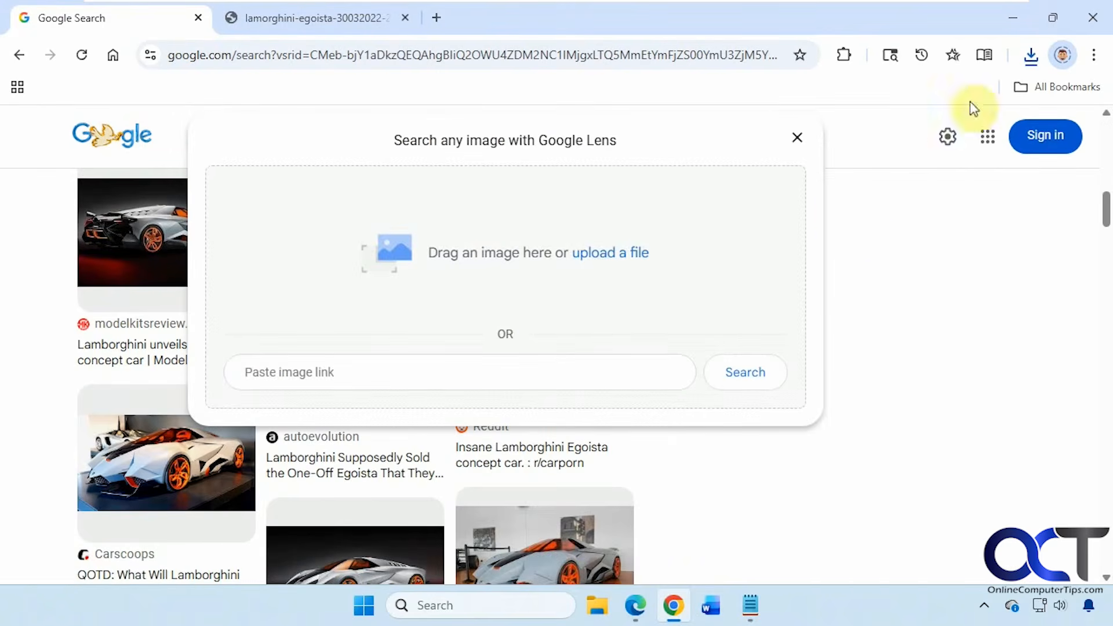
Show the desktop, preview the Dog.jpg picture and close the preview
left_click(1107, 610)
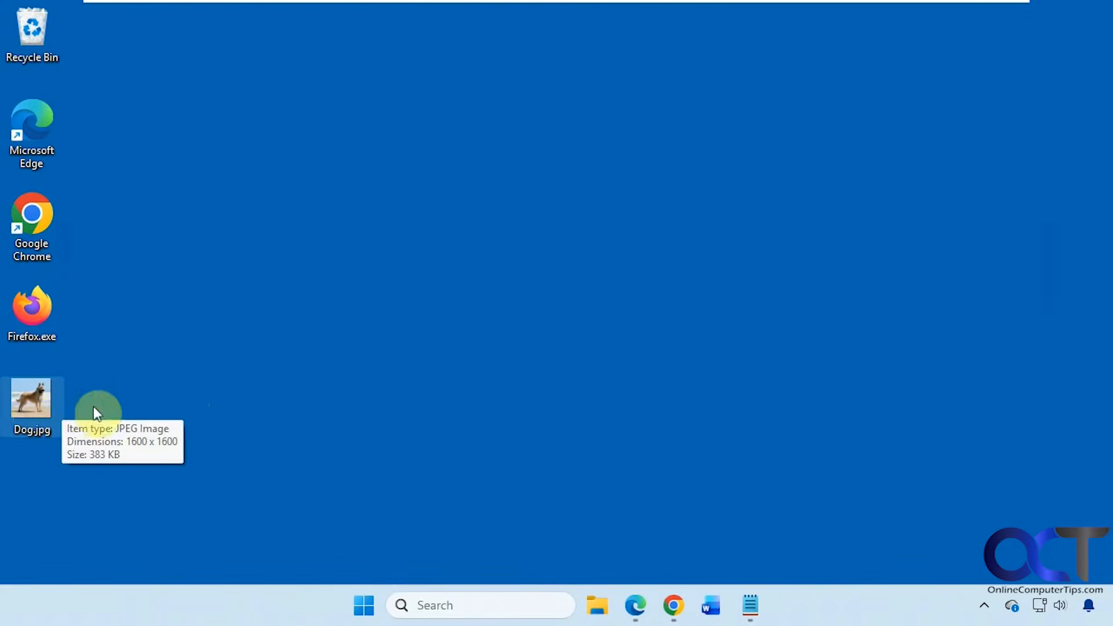
double_click(31, 399)
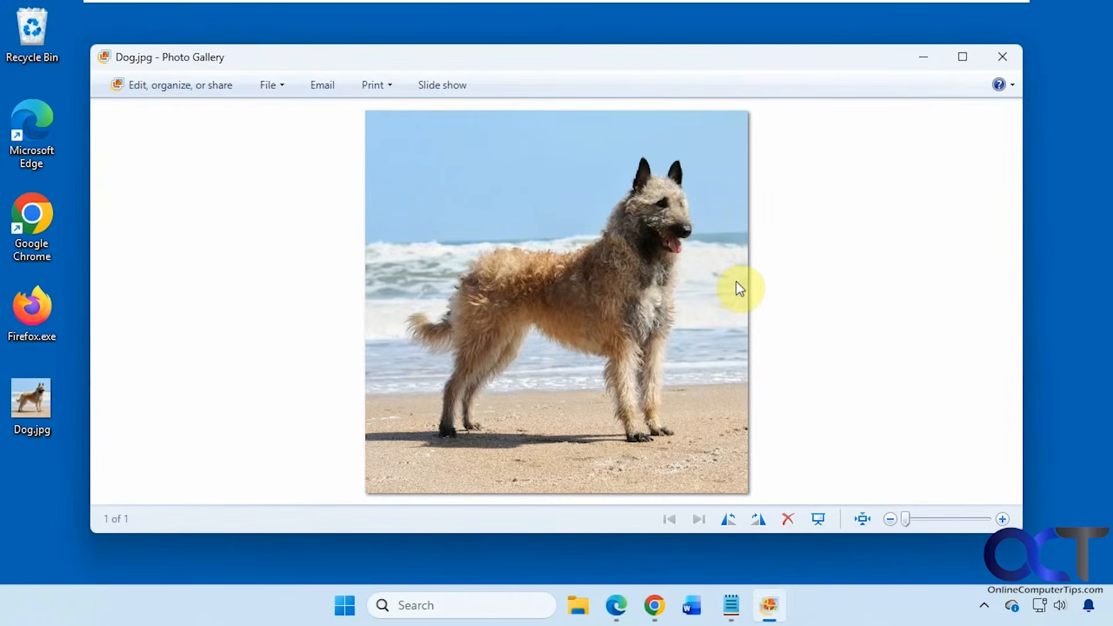
left_click(1011, 58)
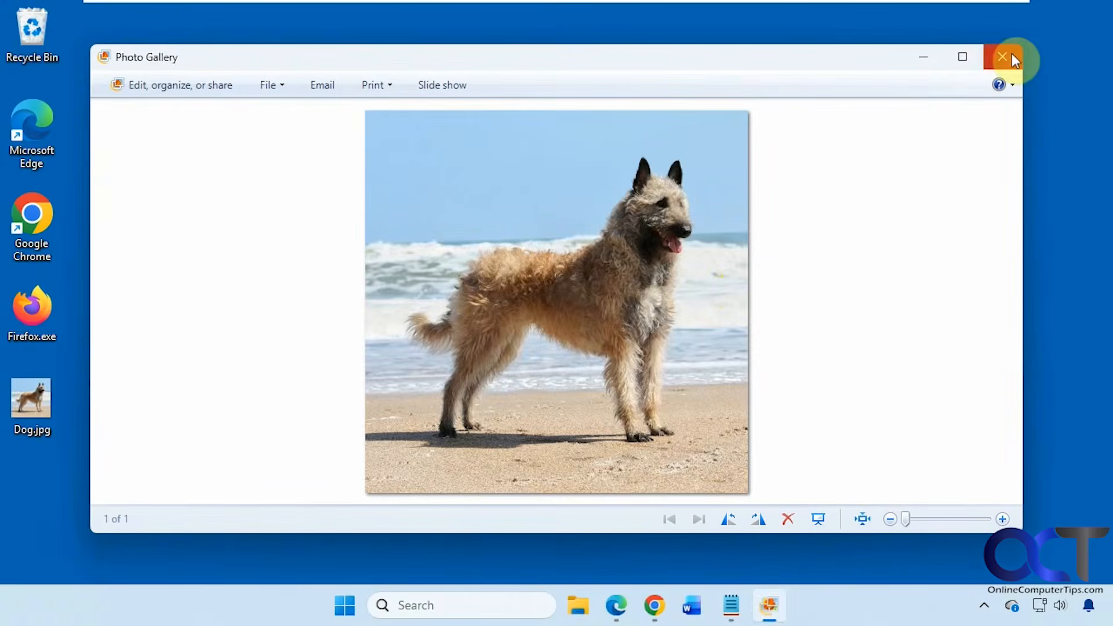
Switch back to Chrome and upload the Dog.jpg picture to the Google Lens image search
left_click(670, 603)
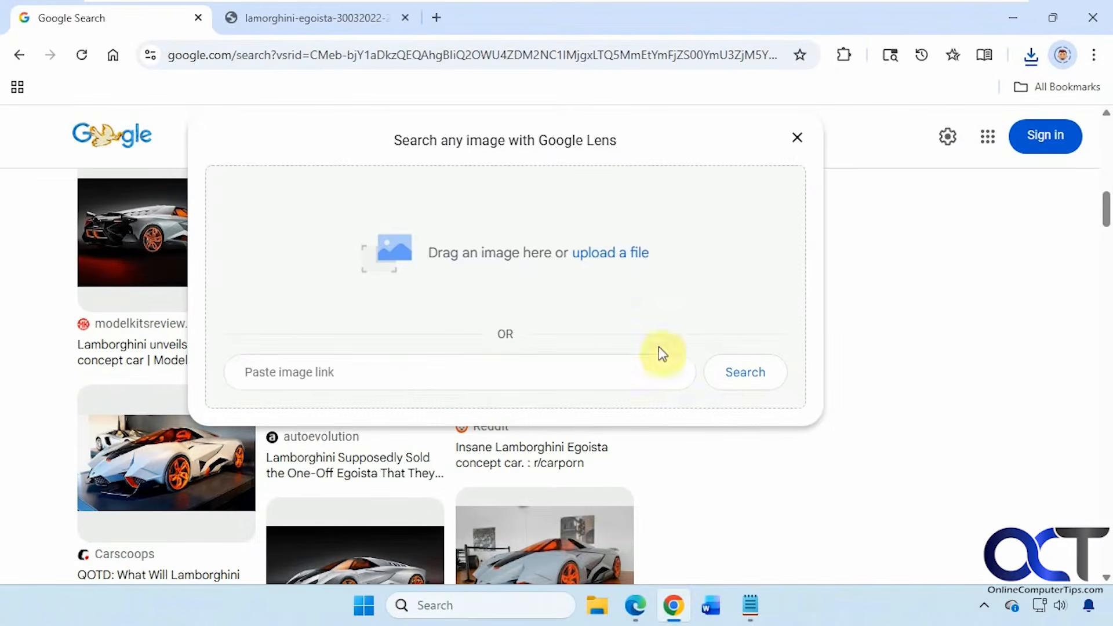
left_click(607, 253)
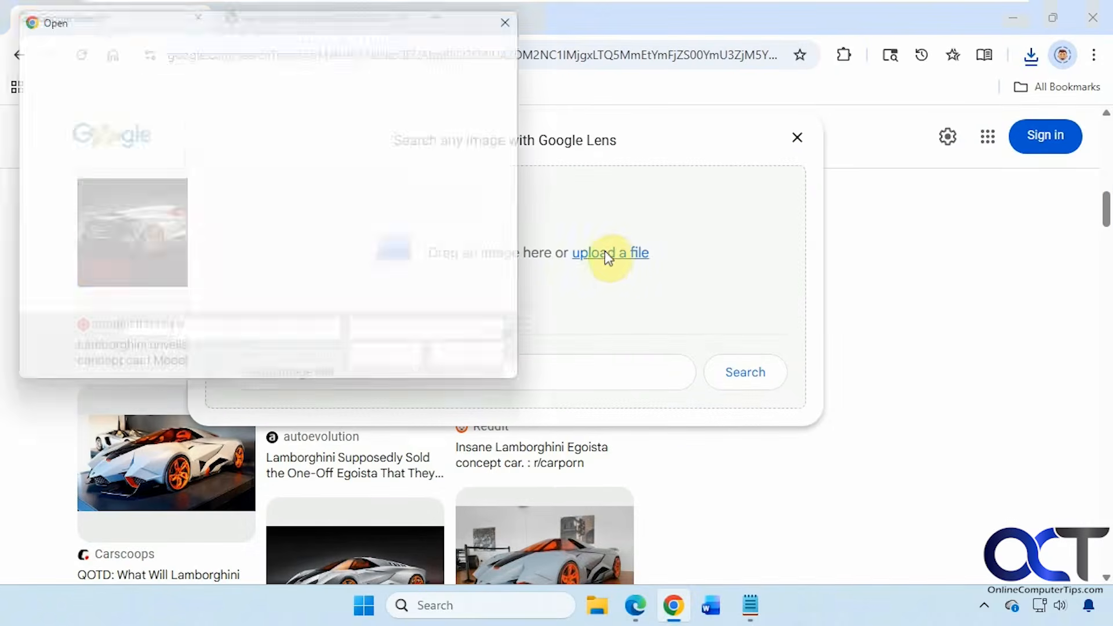
double_click(219, 181)
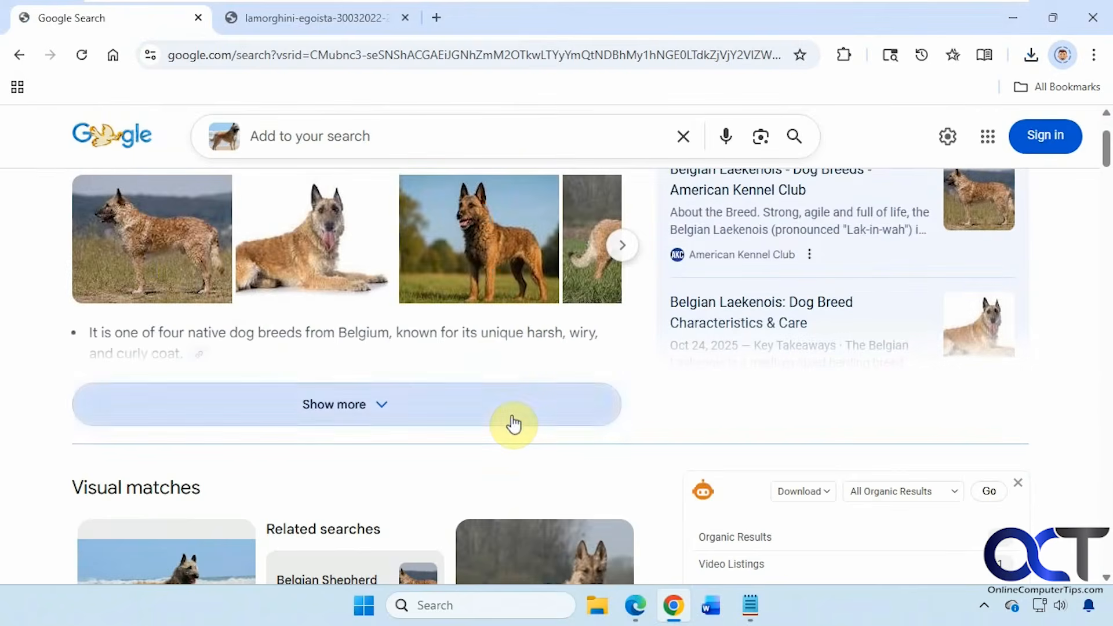
Browse the visual matches and related searches for the dog picture, and return to the browser's home page
scroll(458, 405, "down", 2)
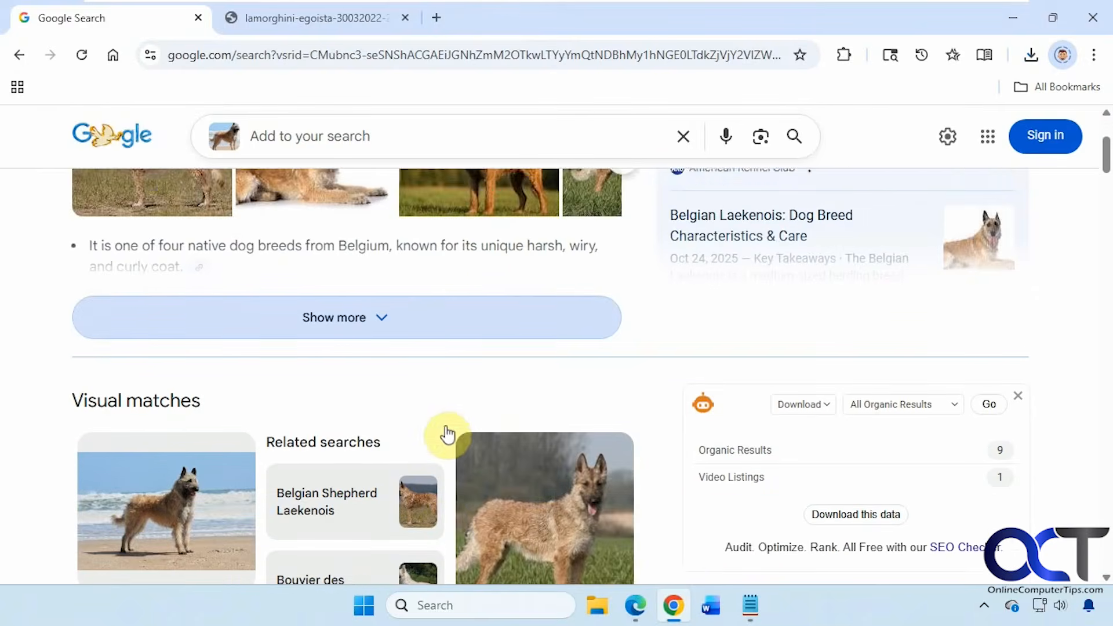
scroll(446, 433, "down", 3)
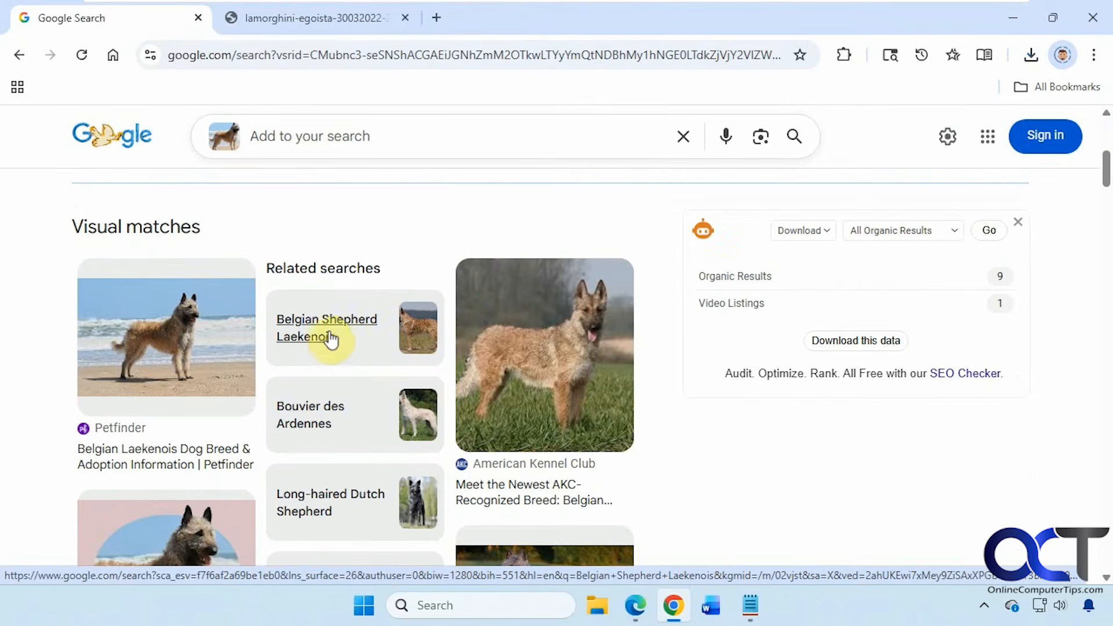
scroll(373, 344, "down", 7)
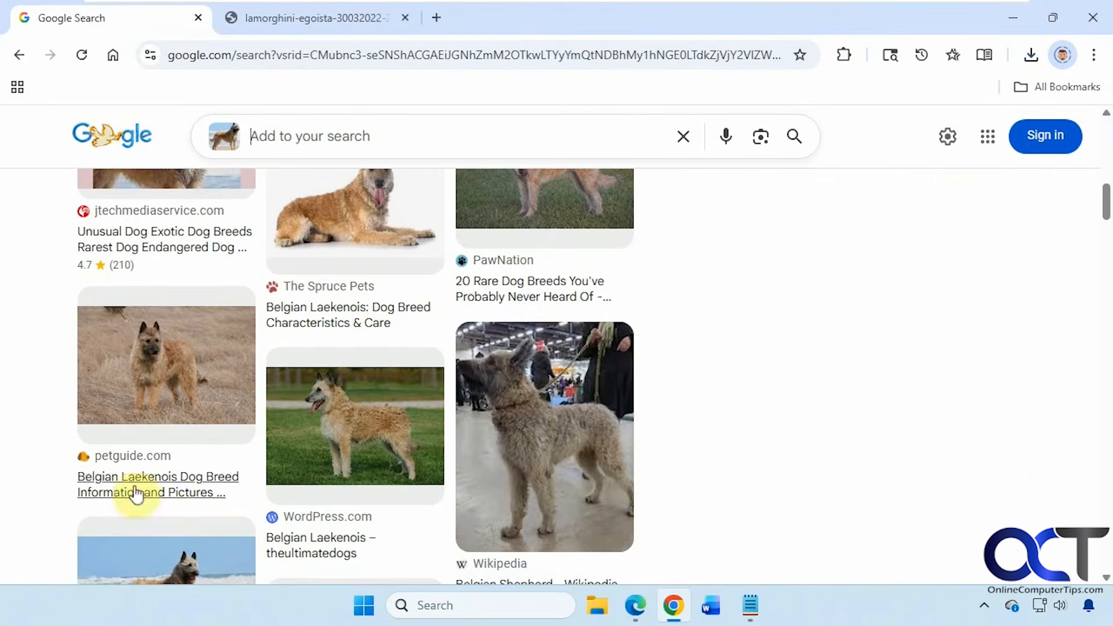
scroll(453, 474, "down", 1)
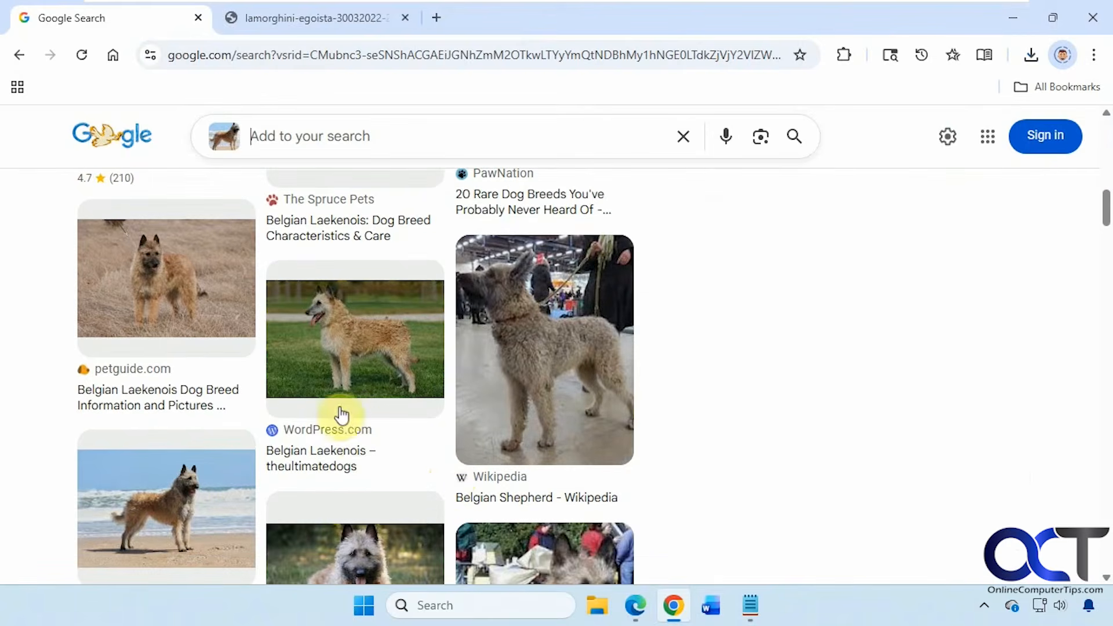
left_click(113, 57)
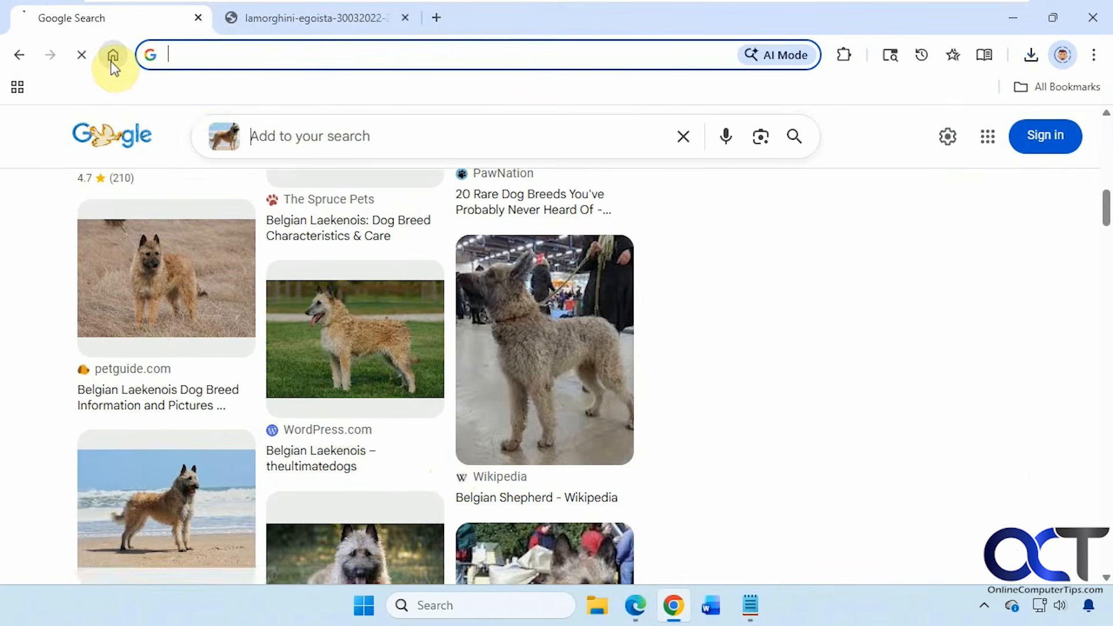
left_click(750, 605)
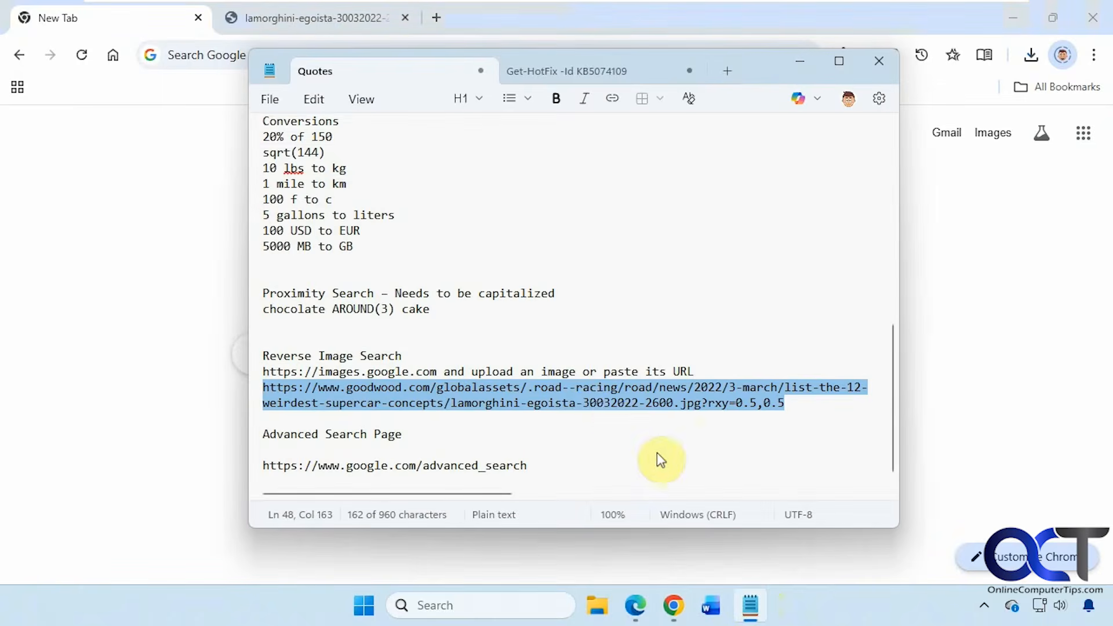
left_click(590, 401)
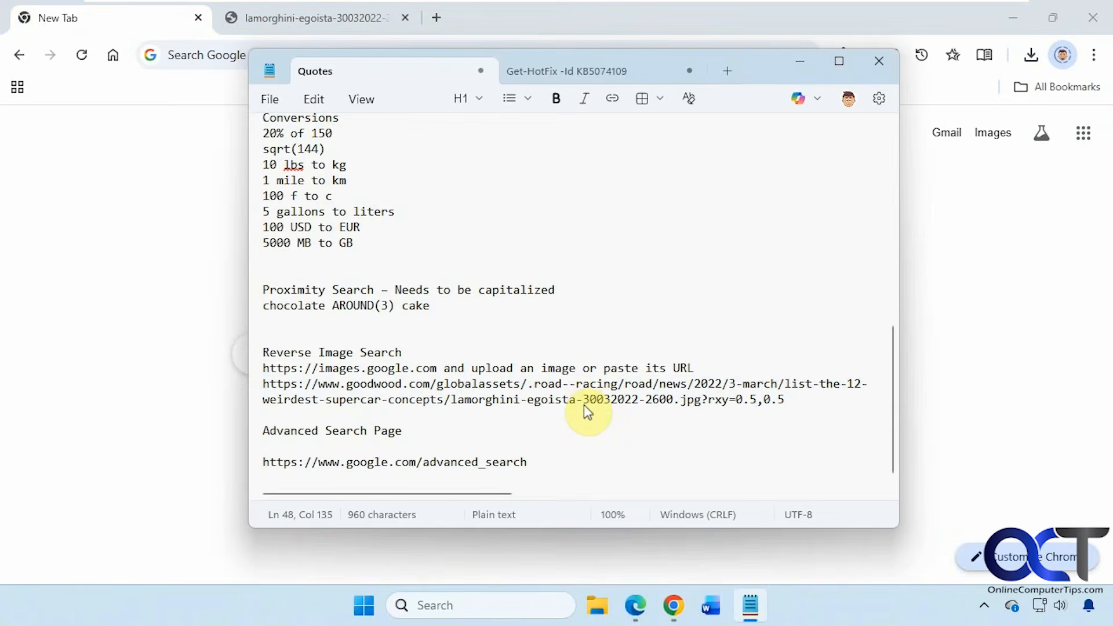
left_click_drag(527, 462, 261, 462)
key("ctrl+c")
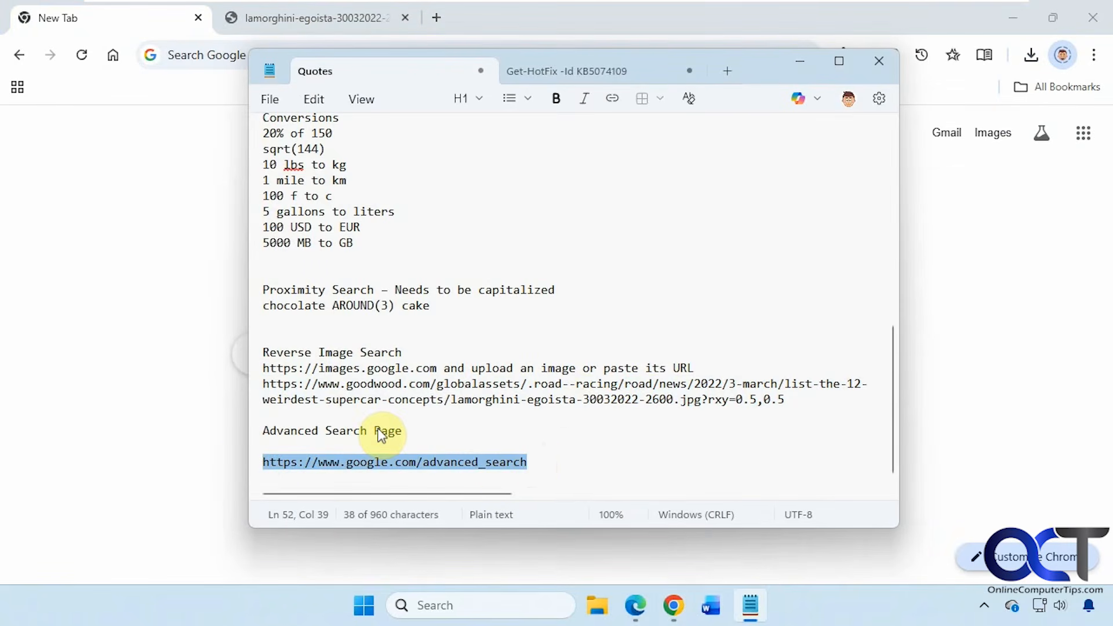
Open the copied Google Advanced Search address in the current Chrome tab
left_click(227, 58)
key("ctrl+v")
key("Return")
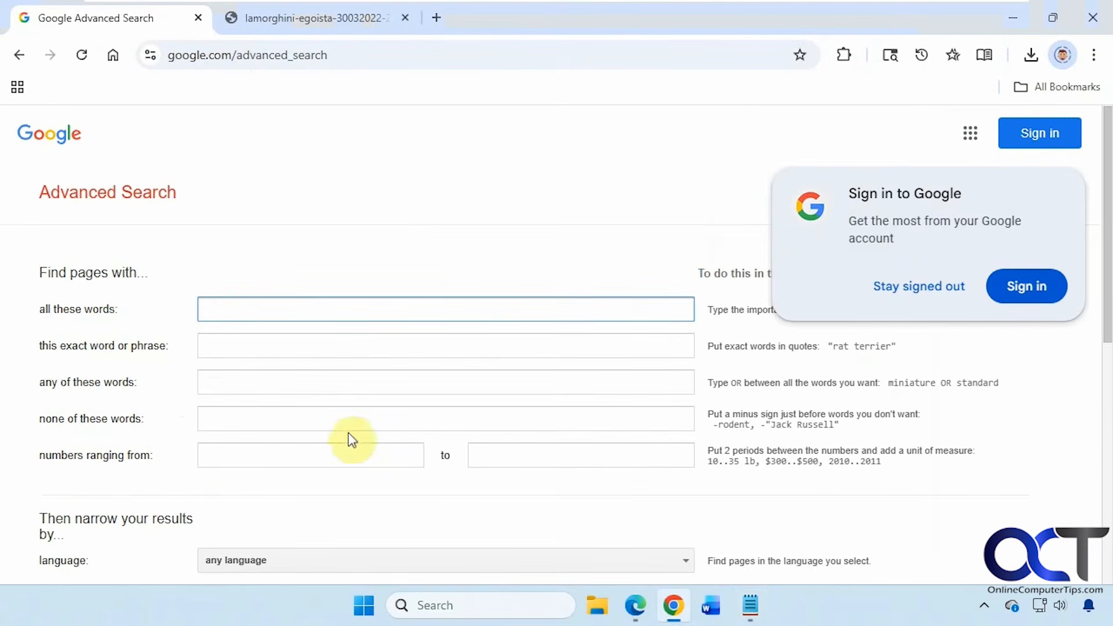
Review the word, number range and narrowing fields on the Advanced Search page, and return to the browser's home page
scroll(352, 440, "down", 3)
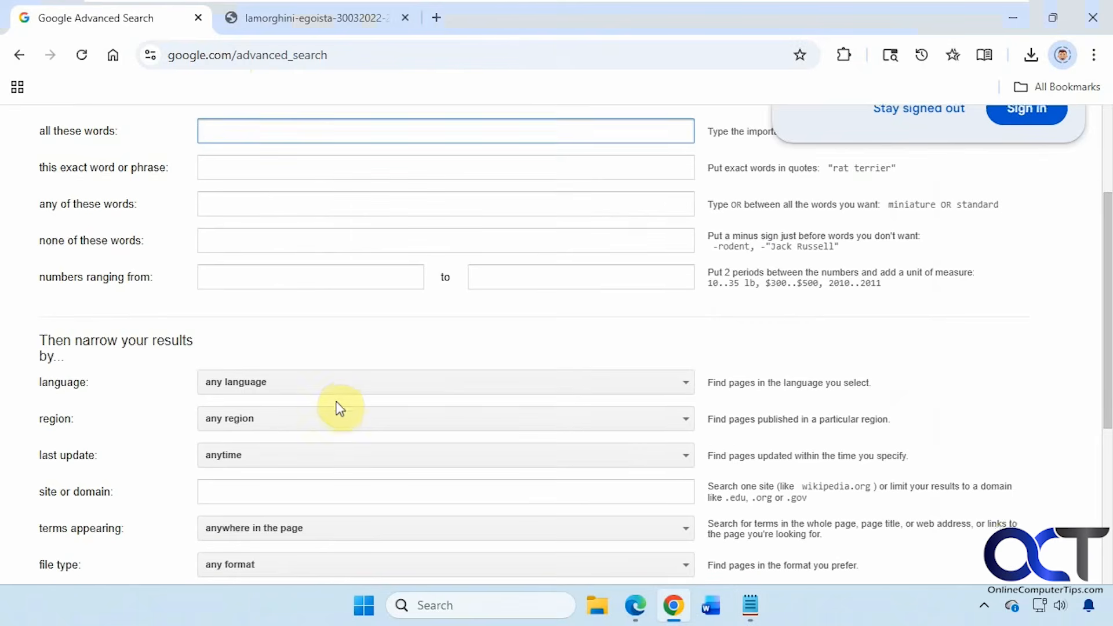
scroll(340, 408, "down", 2)
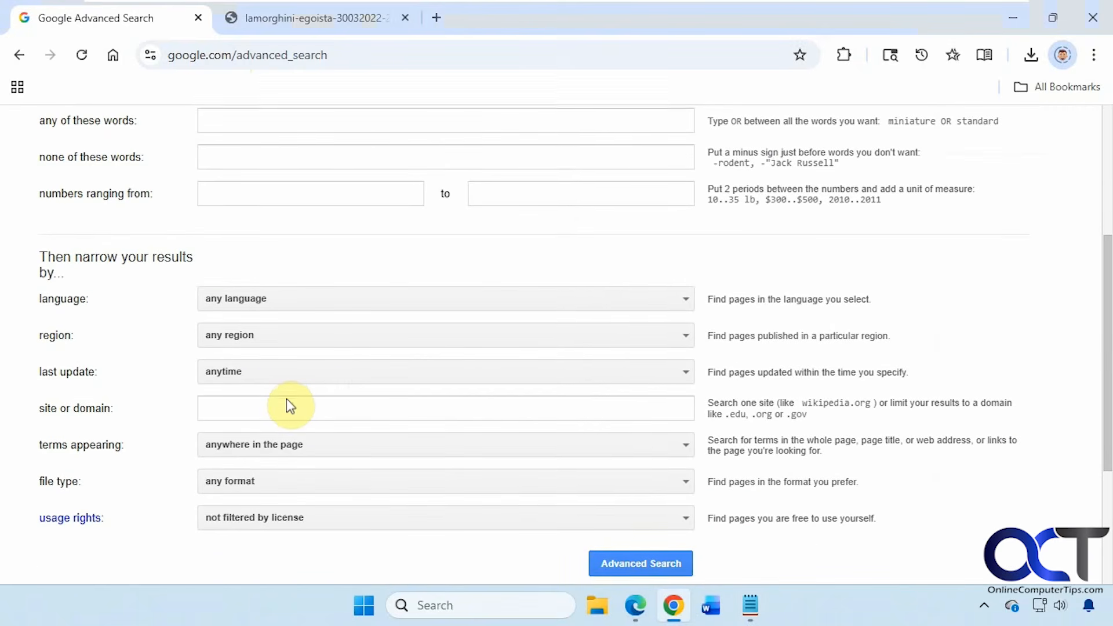
scroll(290, 408, "down", 3)
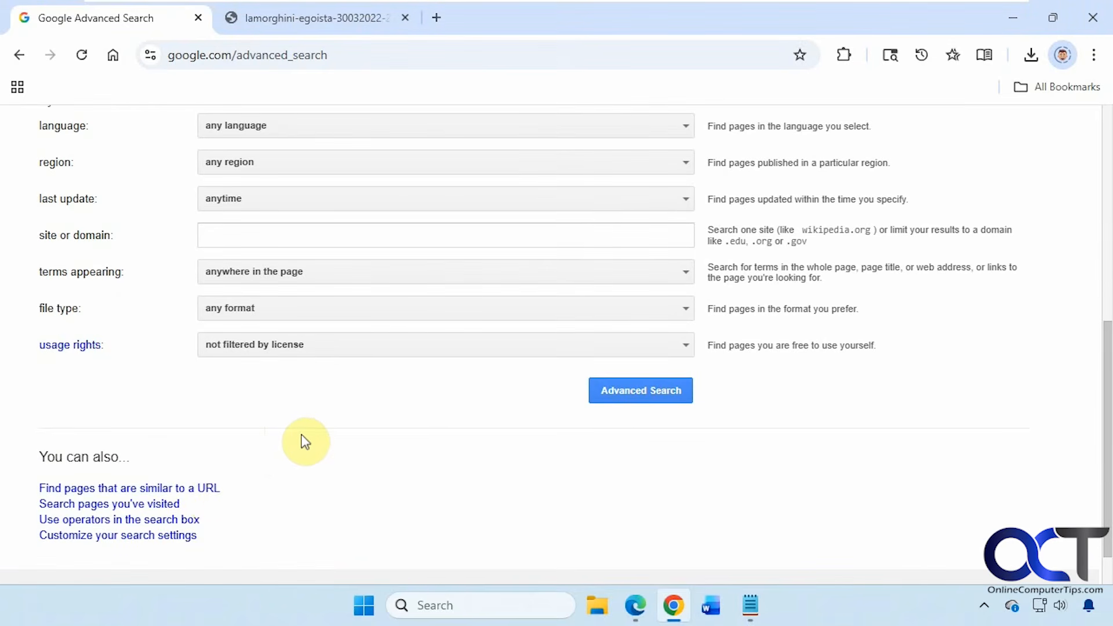
scroll(305, 442, "up", 3)
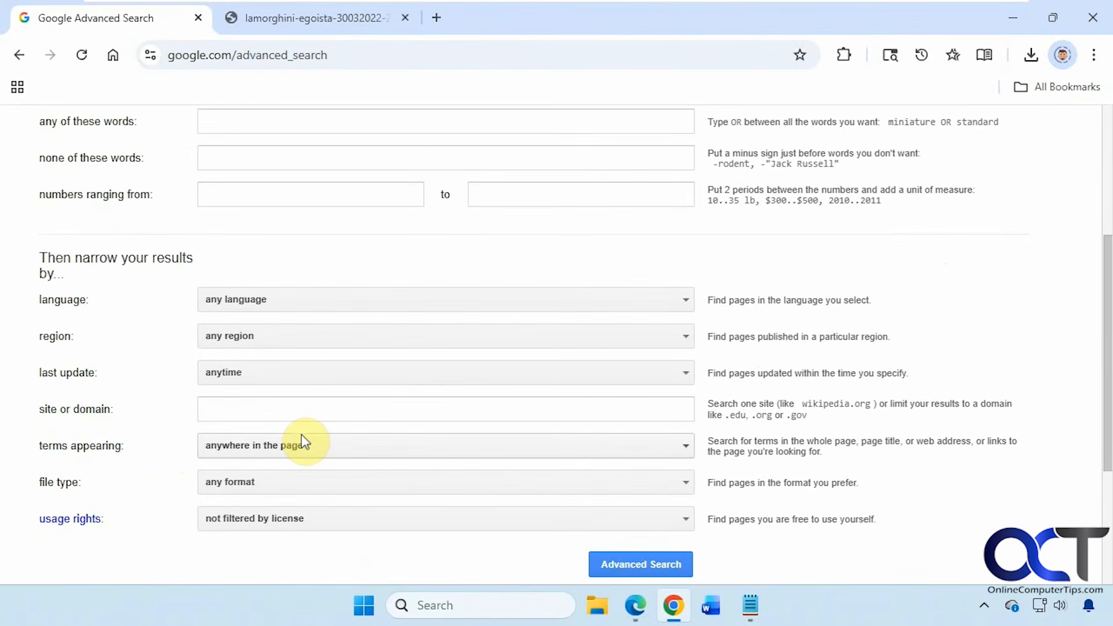
scroll(305, 441, "up", 3)
left_click(200, 223)
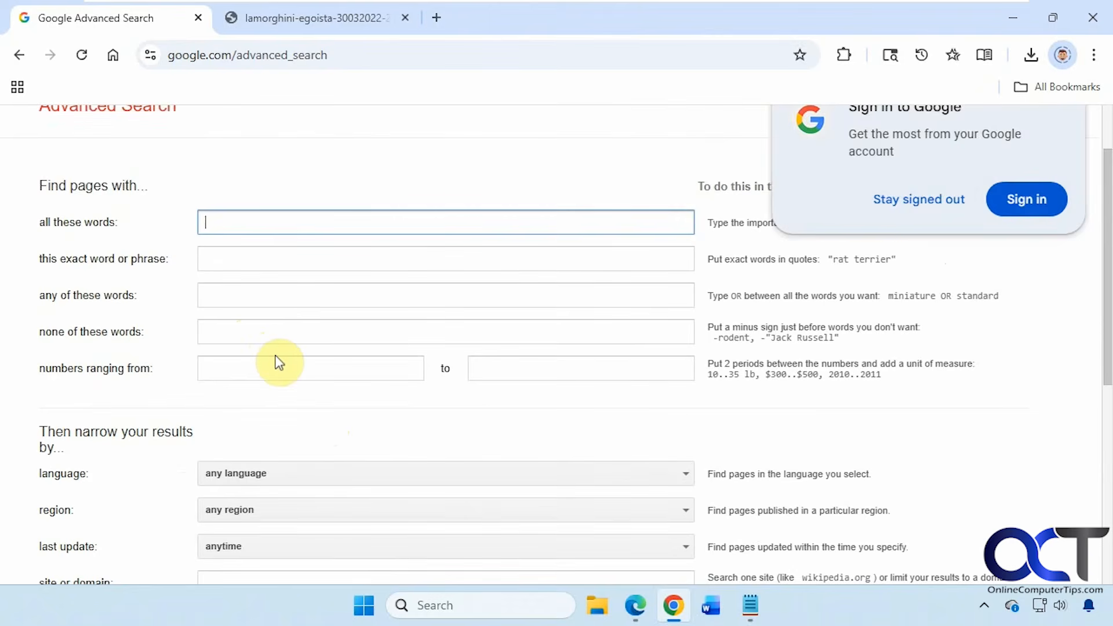
left_click(111, 55)
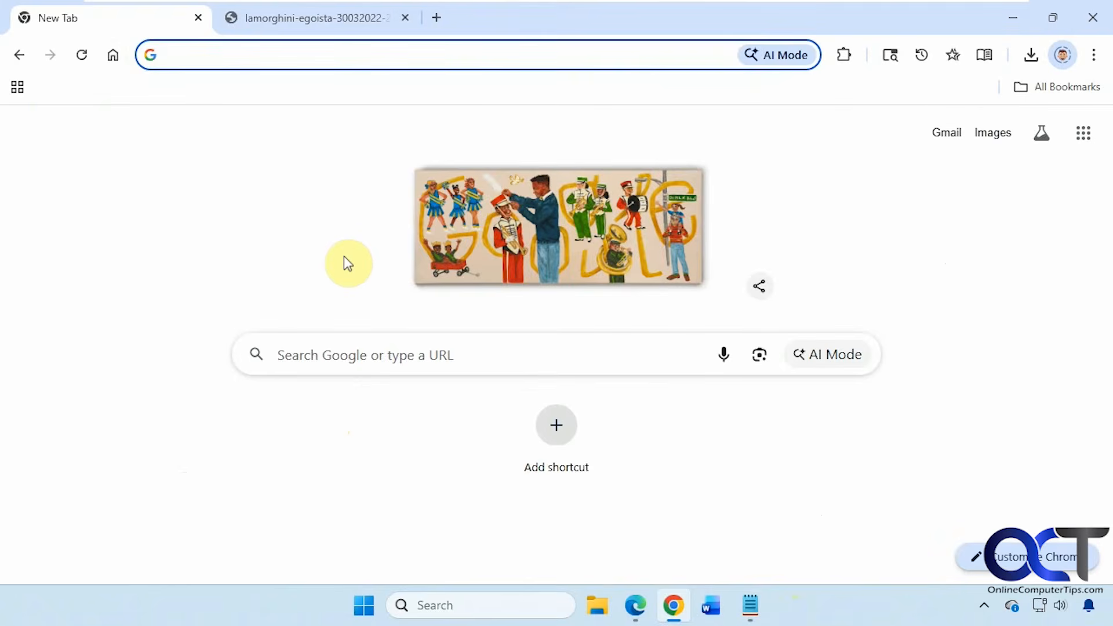